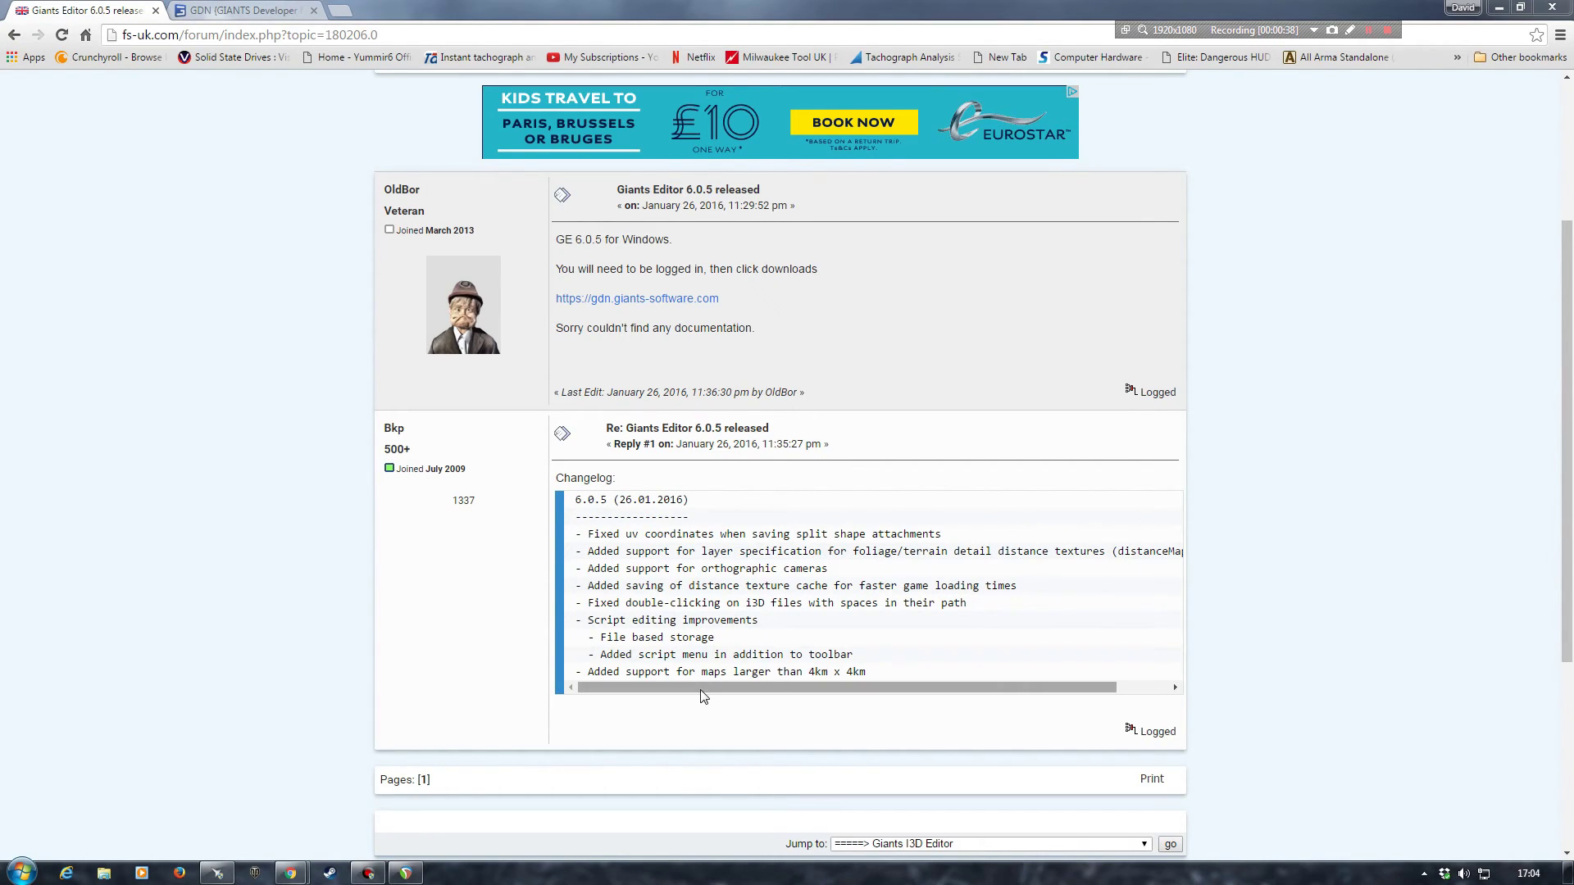
Read the GIANTS Editor 6.0.5 changelog post, then switch to the GIANTS Developer Network tab
left_click_drag(700, 688, 957, 688)
left_click_drag(836, 688, 632, 690)
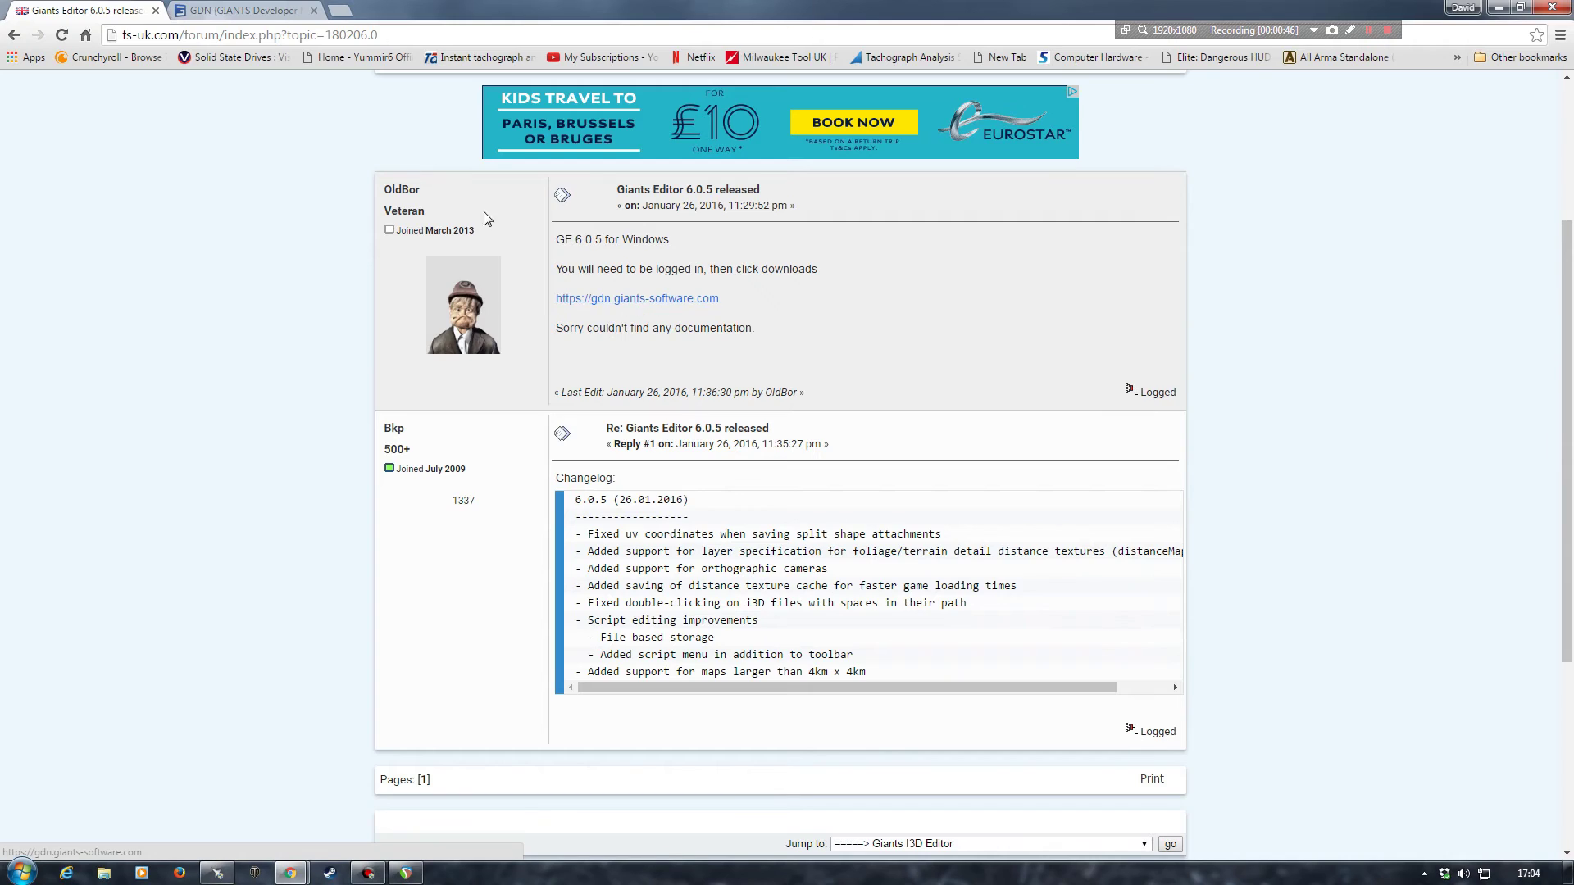
left_click(402, 34)
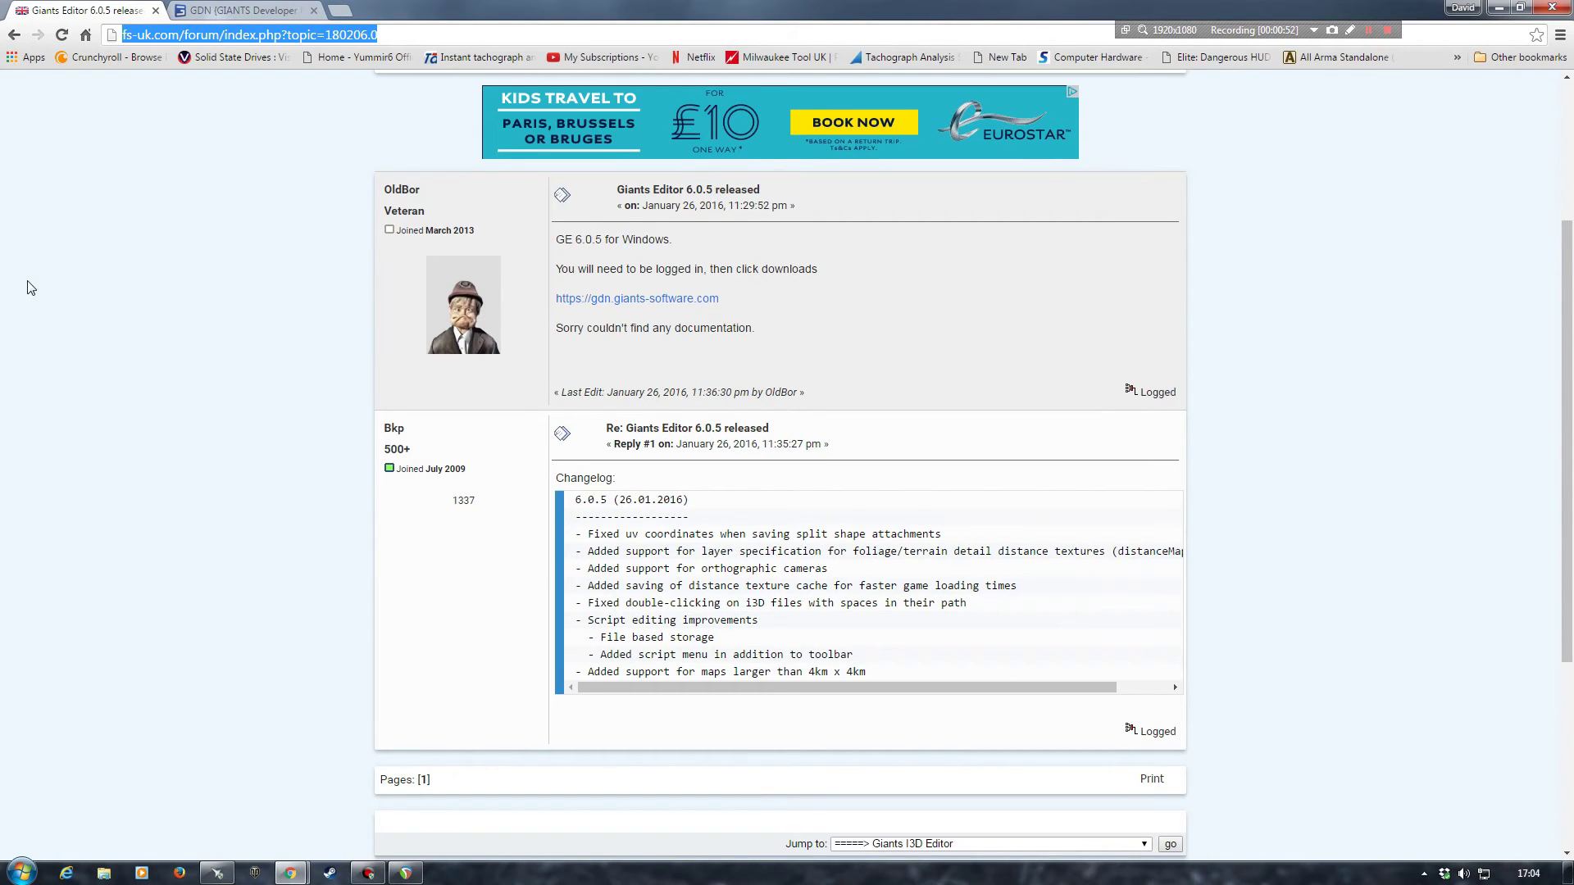
left_click(229, 11)
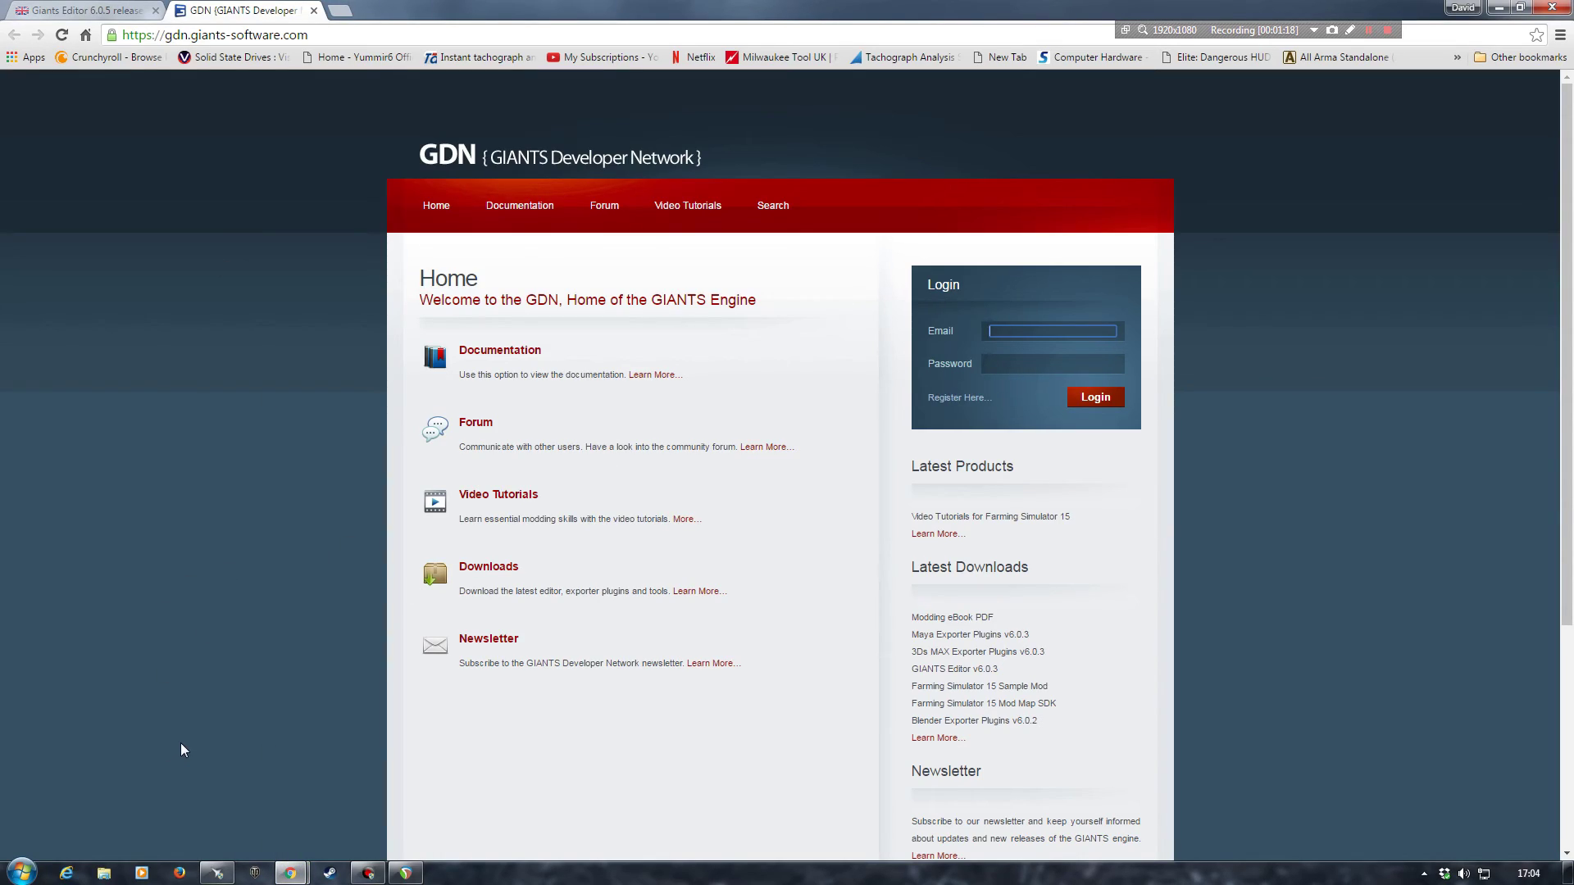
Close the Chrome window showing the GIANTS Developer Network page
left_click(1550, 8)
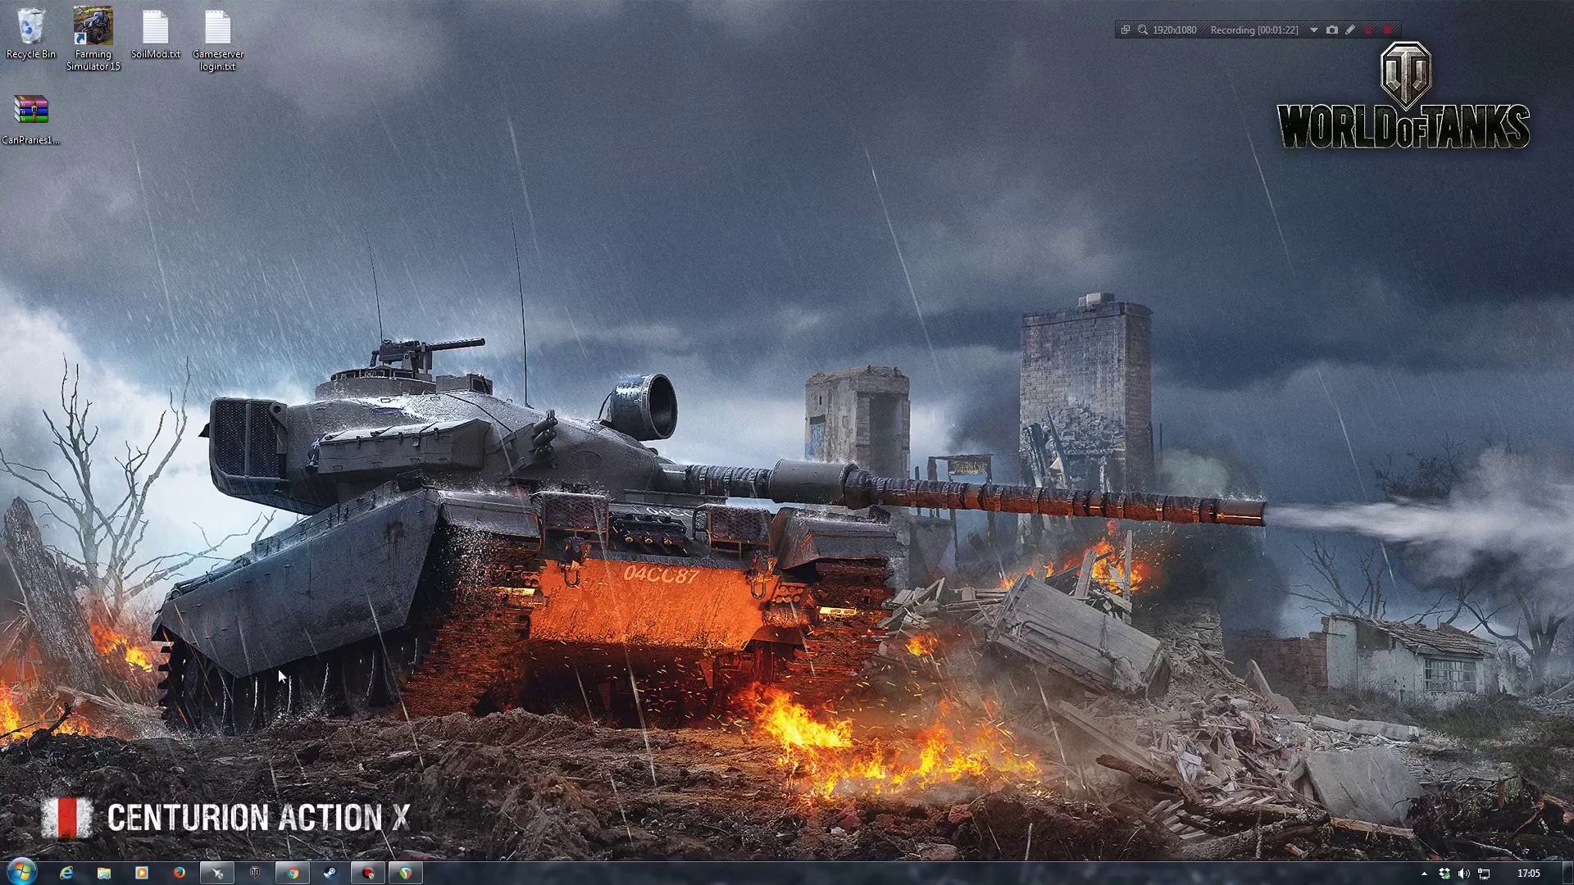
Bring Chrome back and read the Canadian Prairies Map 10 SoilMod page's description and 985.07 MB size
left_click(288, 874)
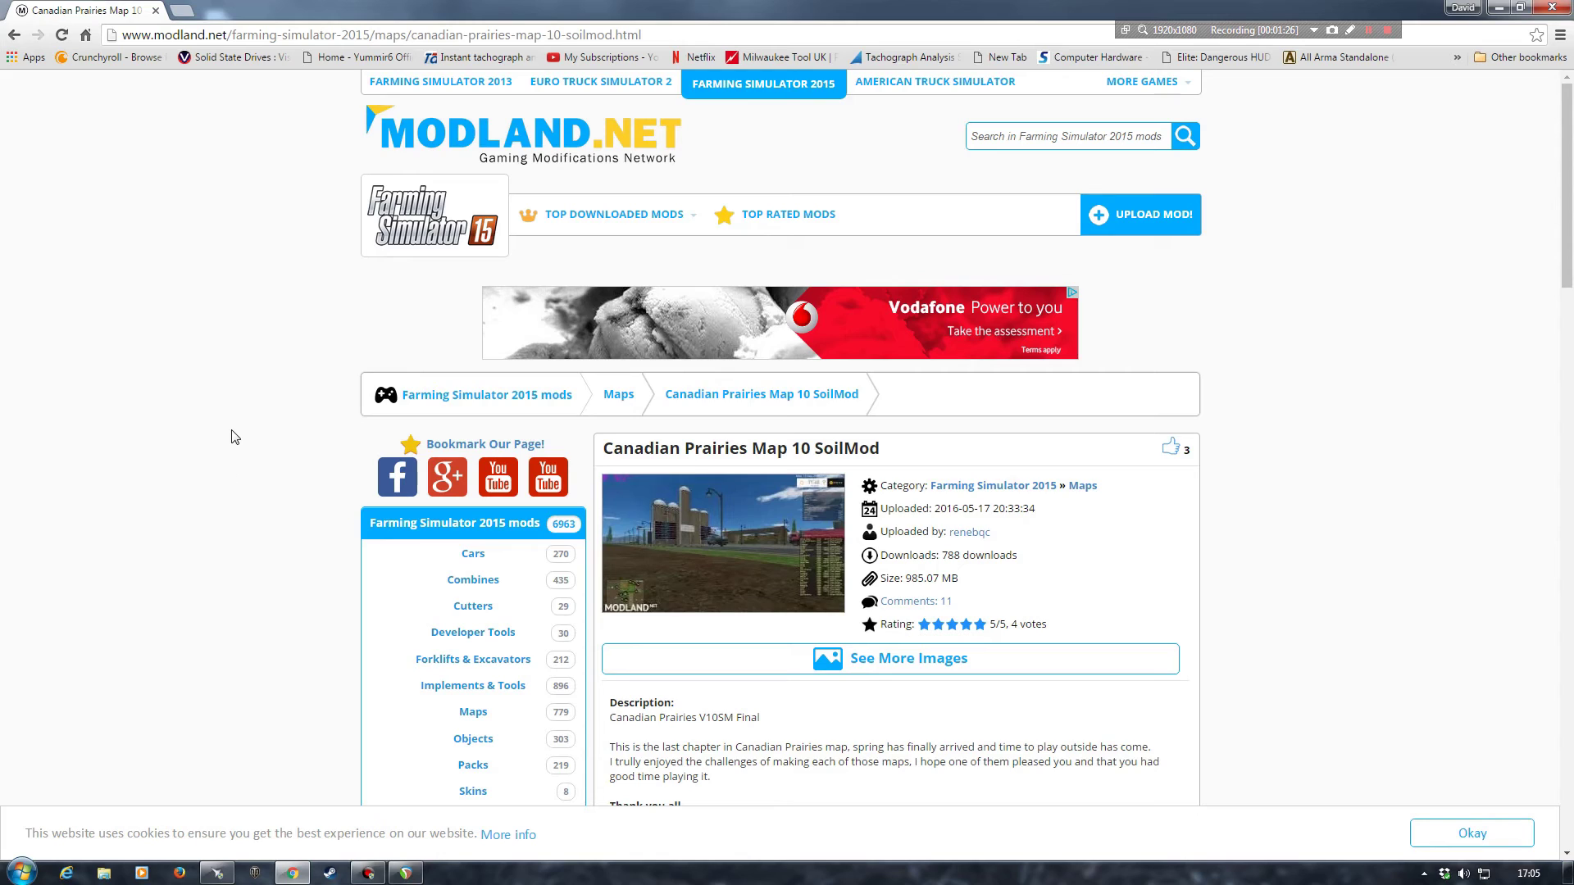
scroll(216, 357, "down", 1)
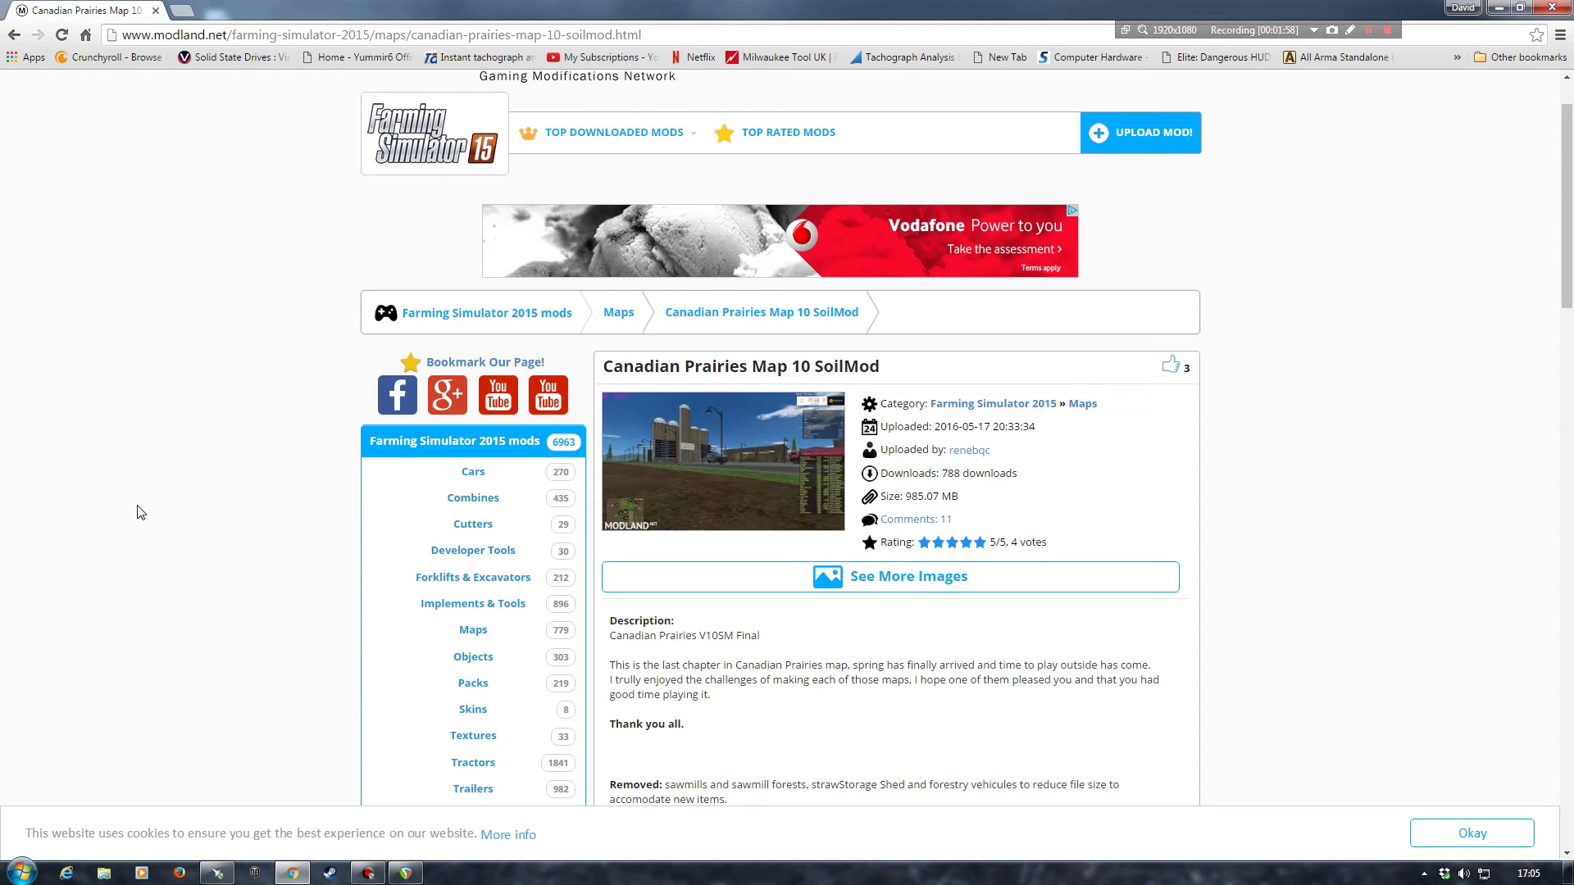
scroll(878, 661, "down", 1)
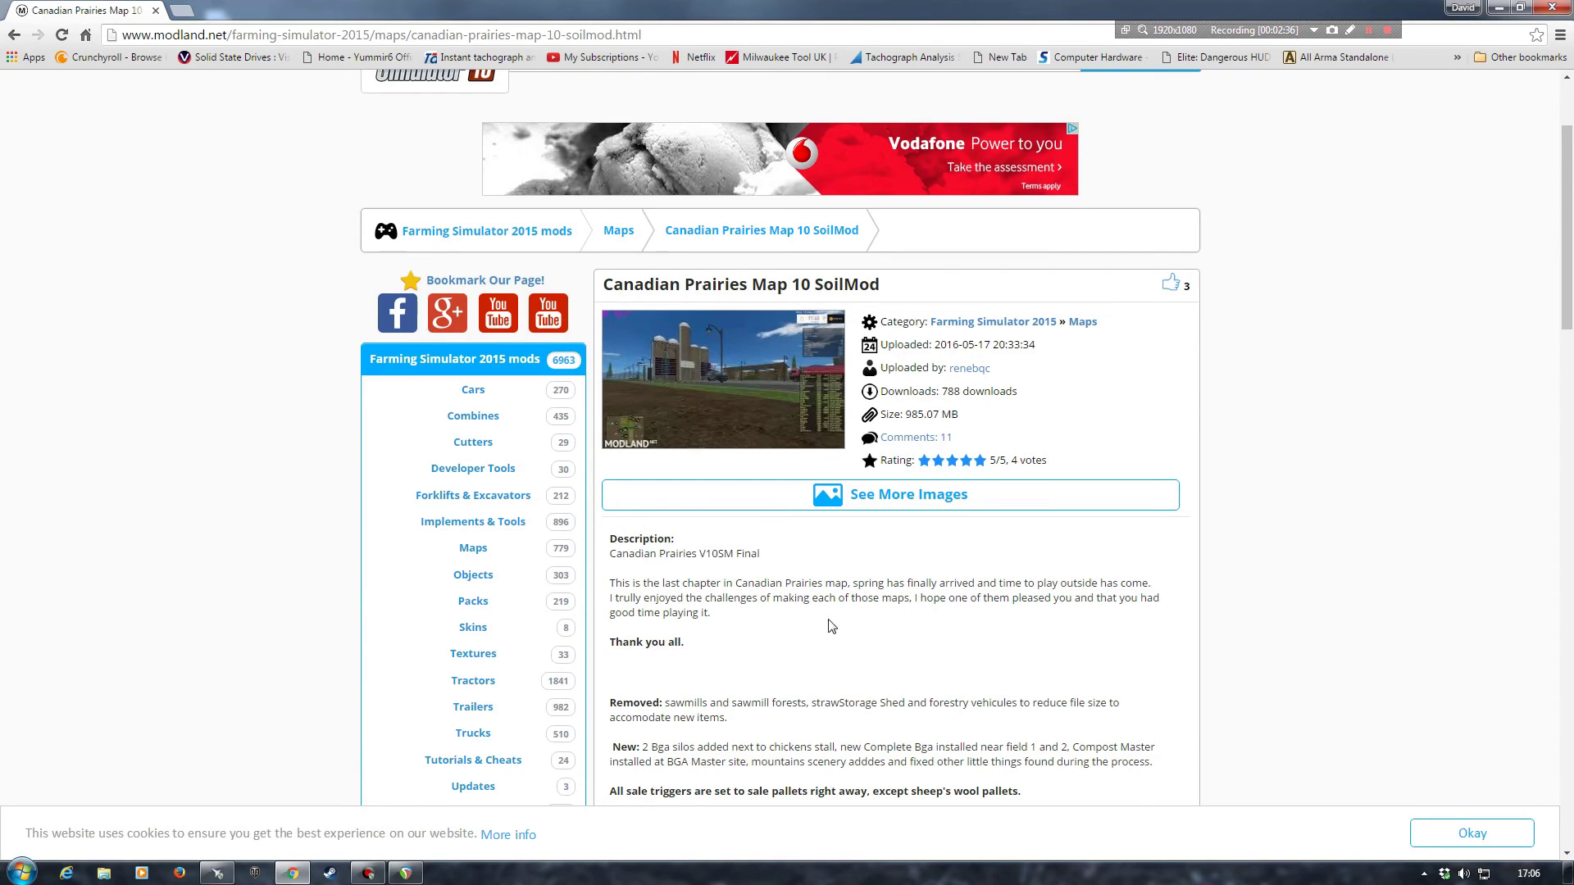
scroll(845, 625, "down", 2)
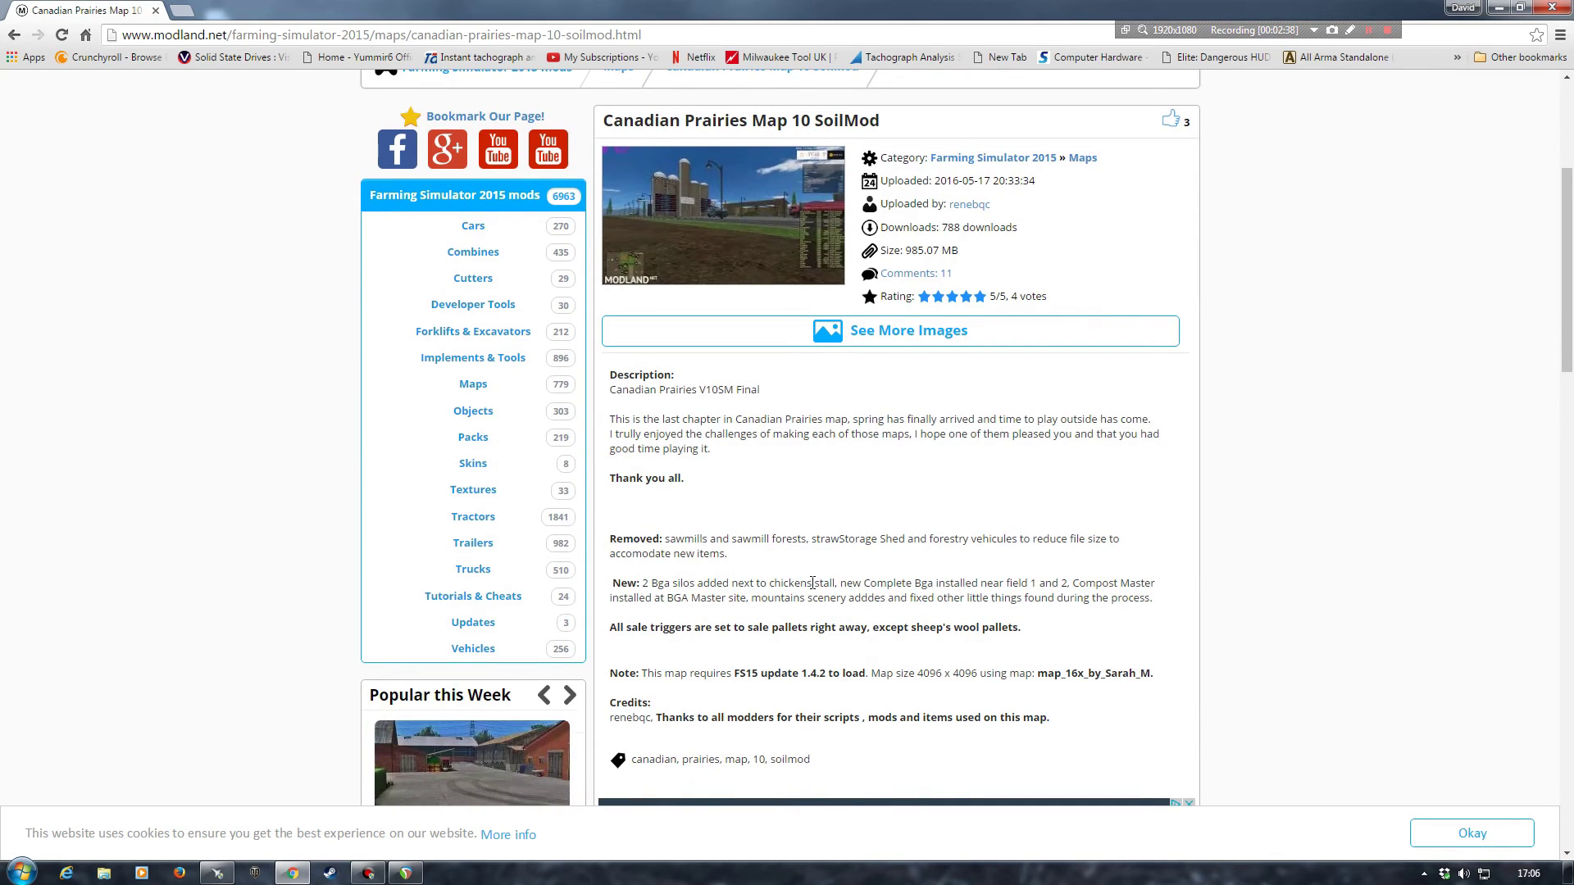
scroll(816, 570, "up", 1)
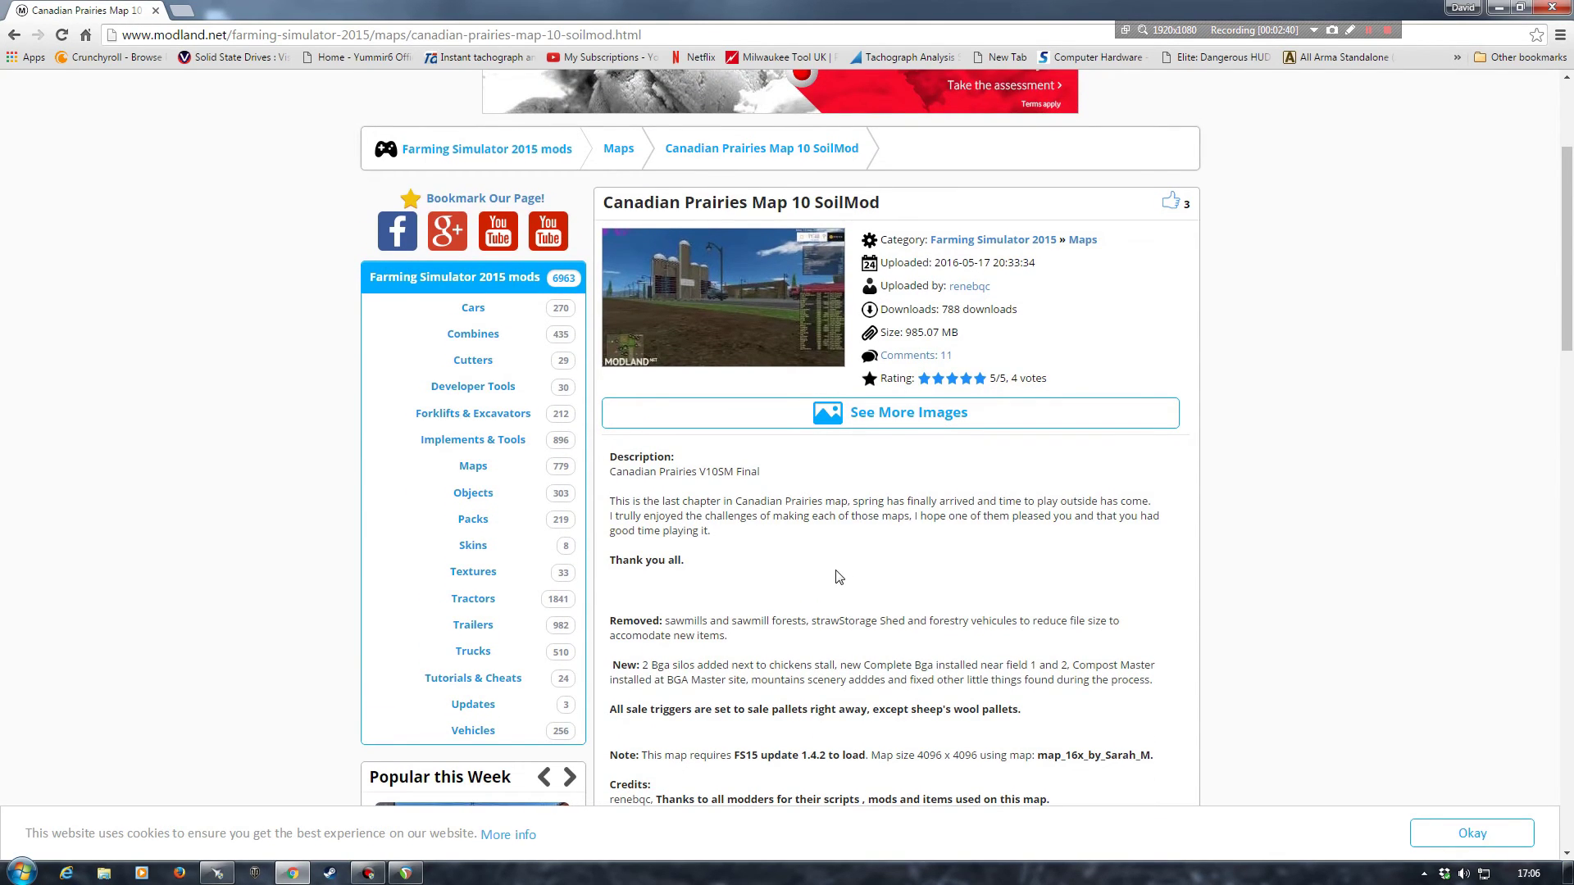
scroll(838, 577, "up", 1)
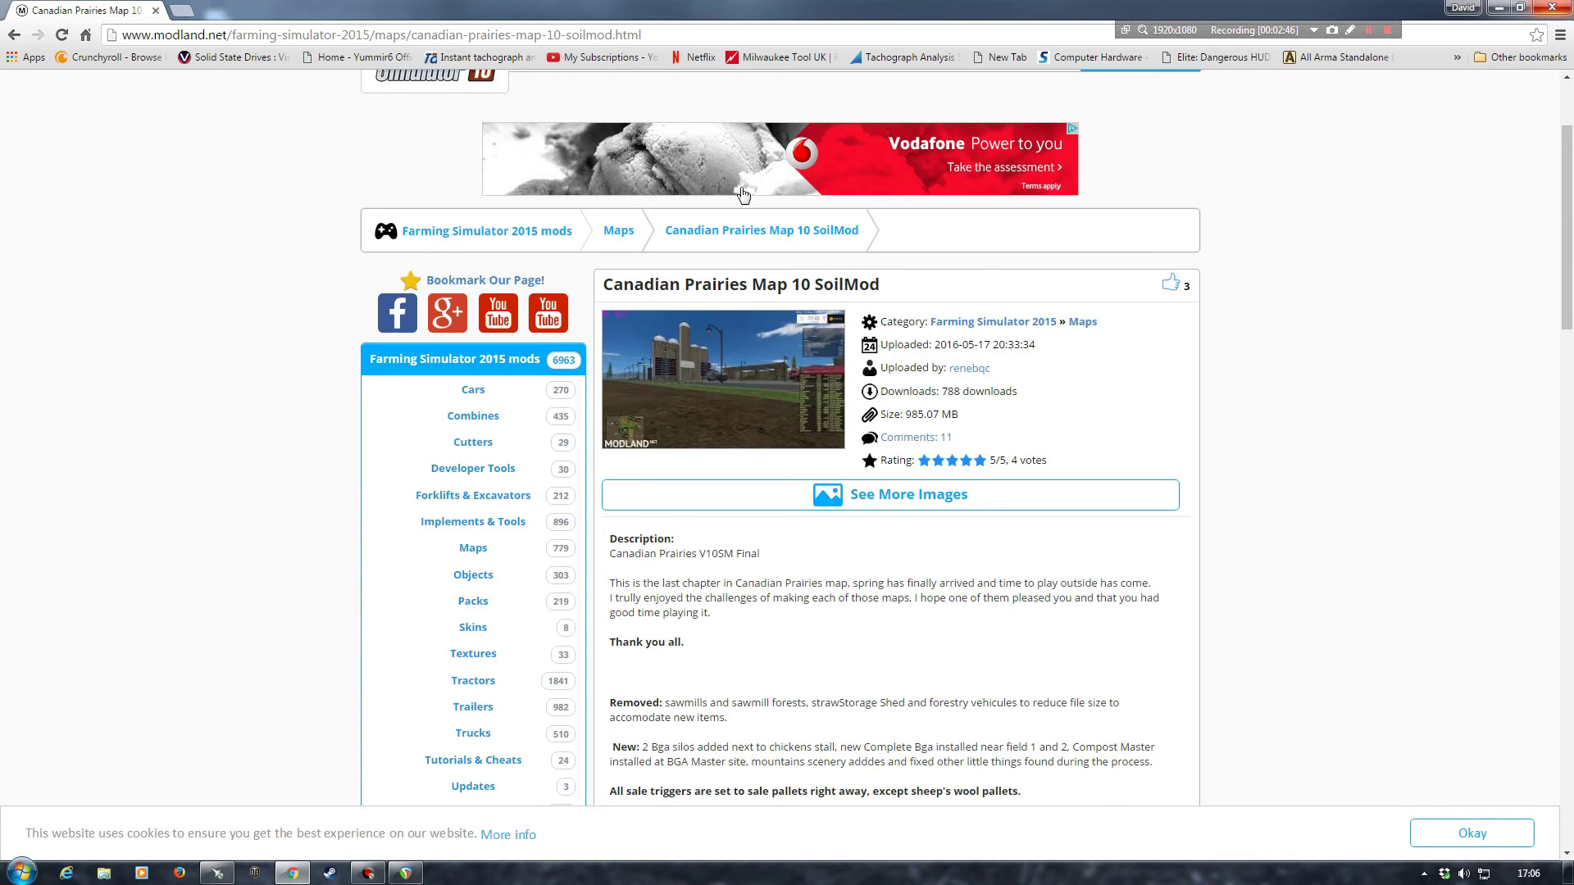
left_click(668, 34)
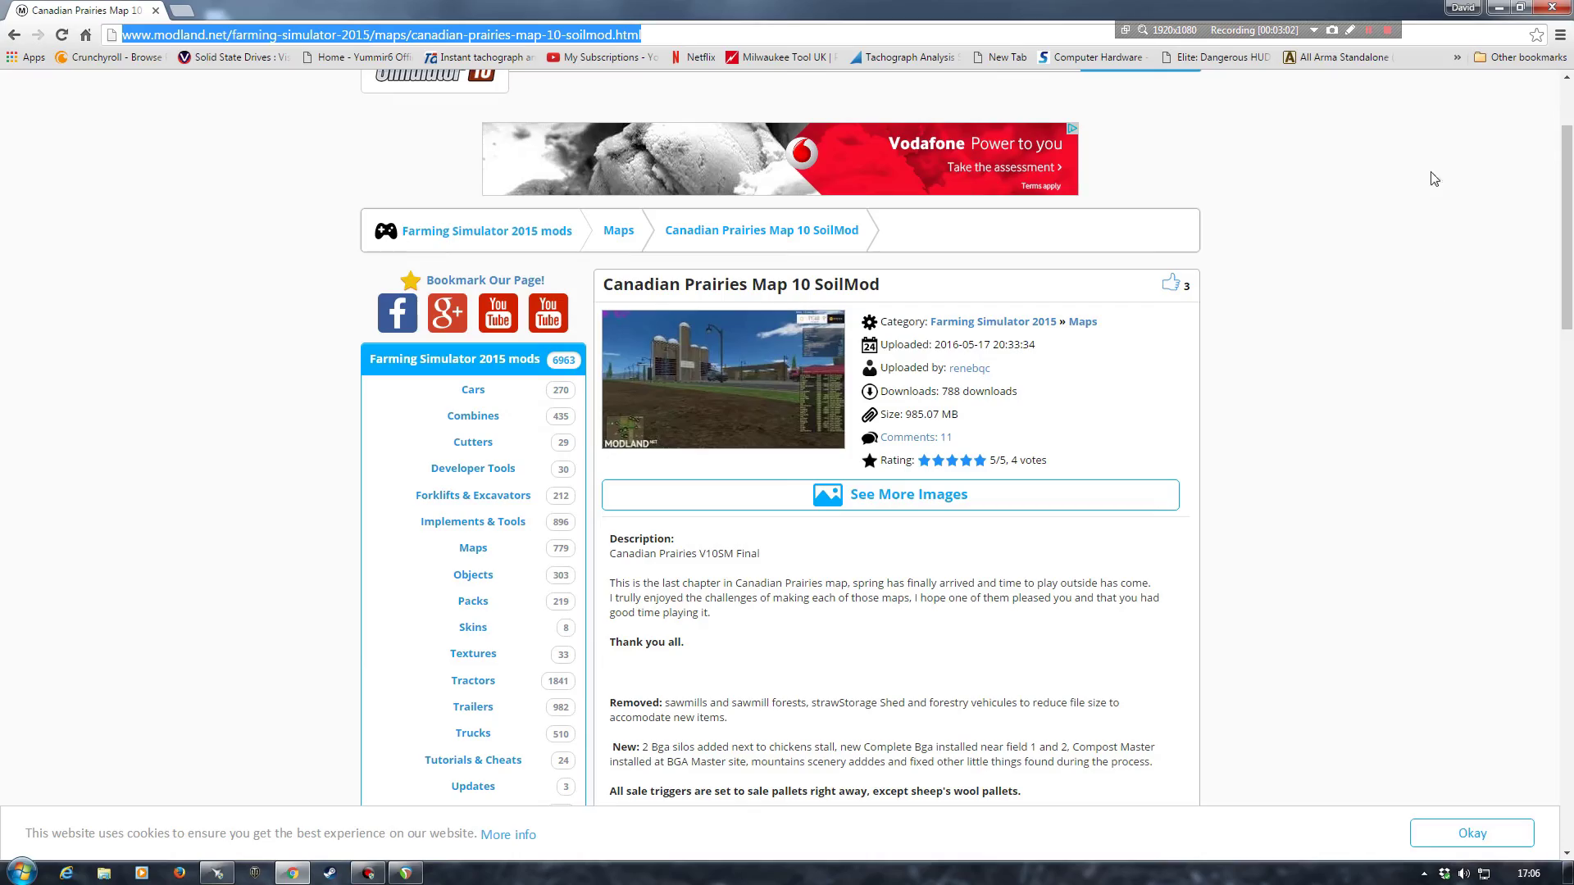
Close Chrome and extract the CanPraries10FSM_ModLandNet zip into its own folder beside it
left_click(1551, 7)
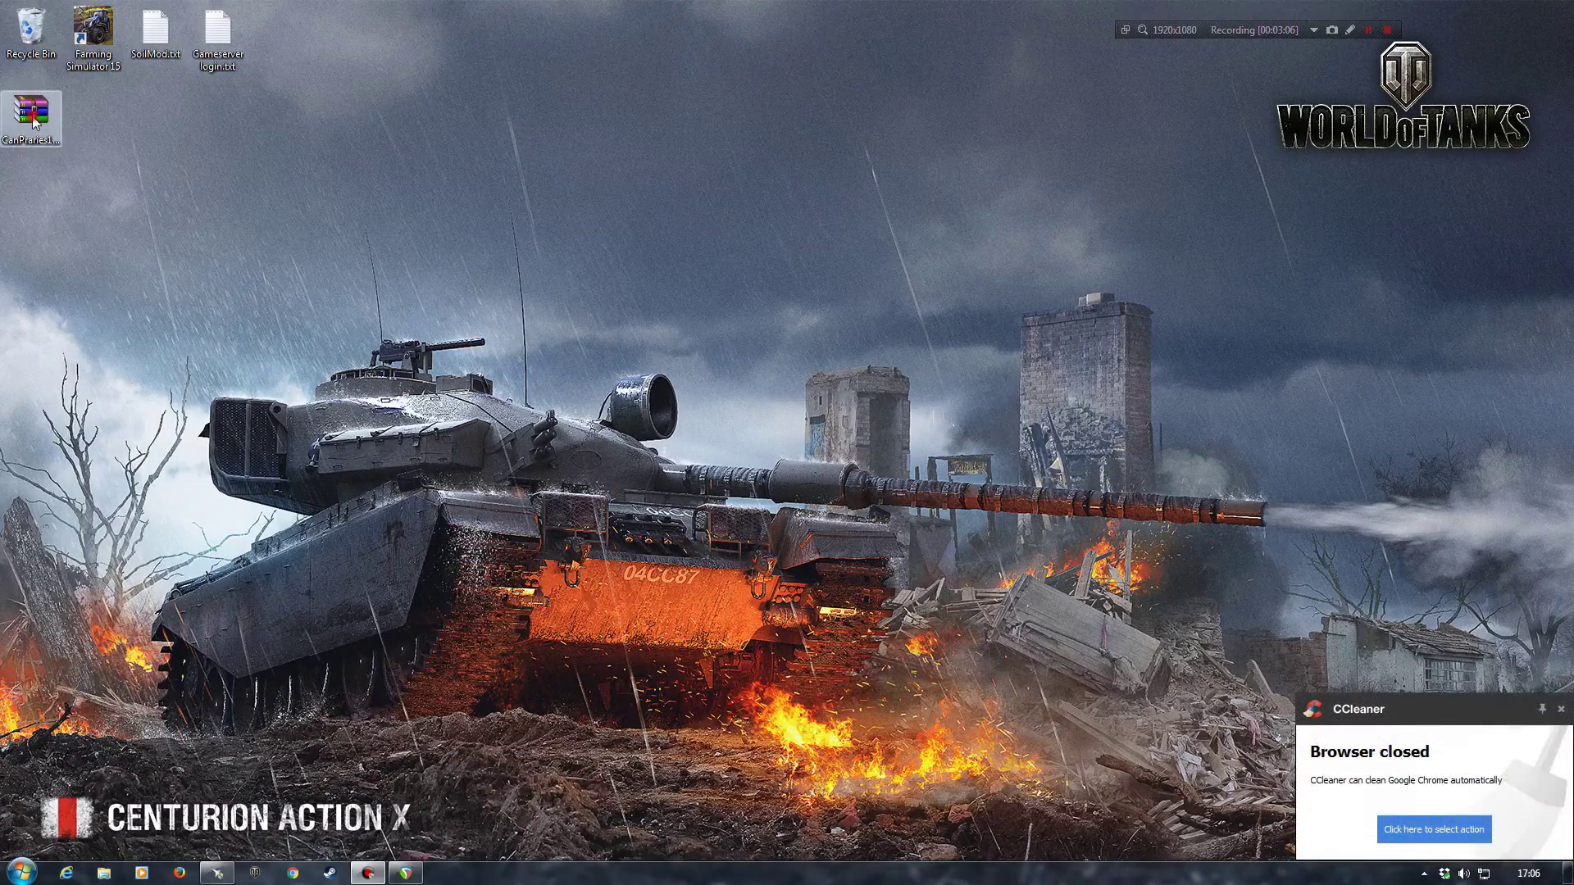
left_click_drag(32, 116, 605, 258)
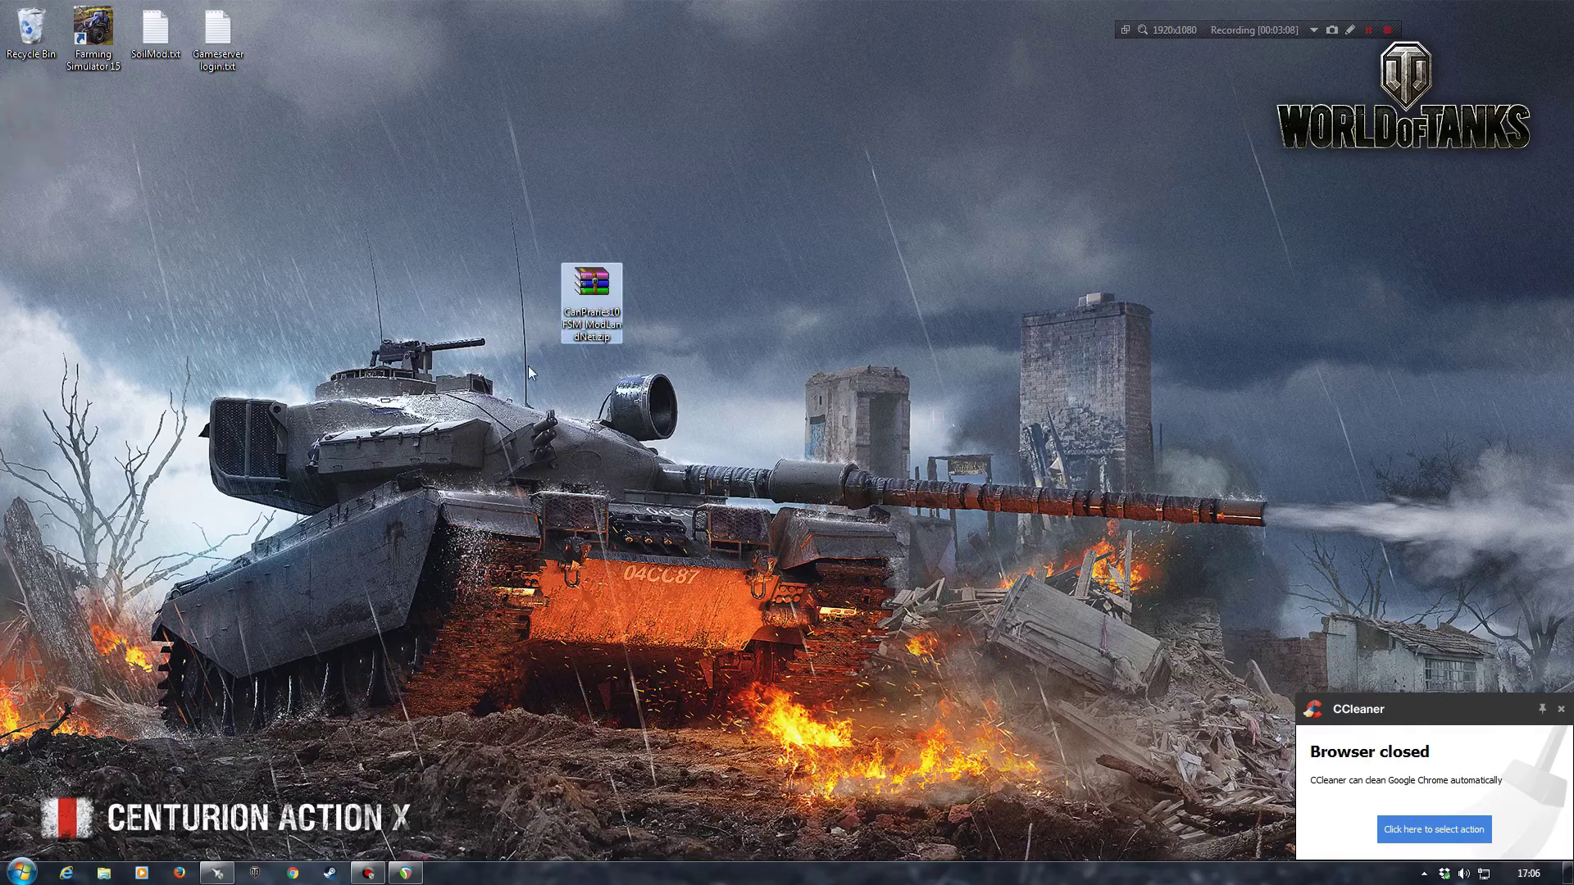
right_click(594, 283)
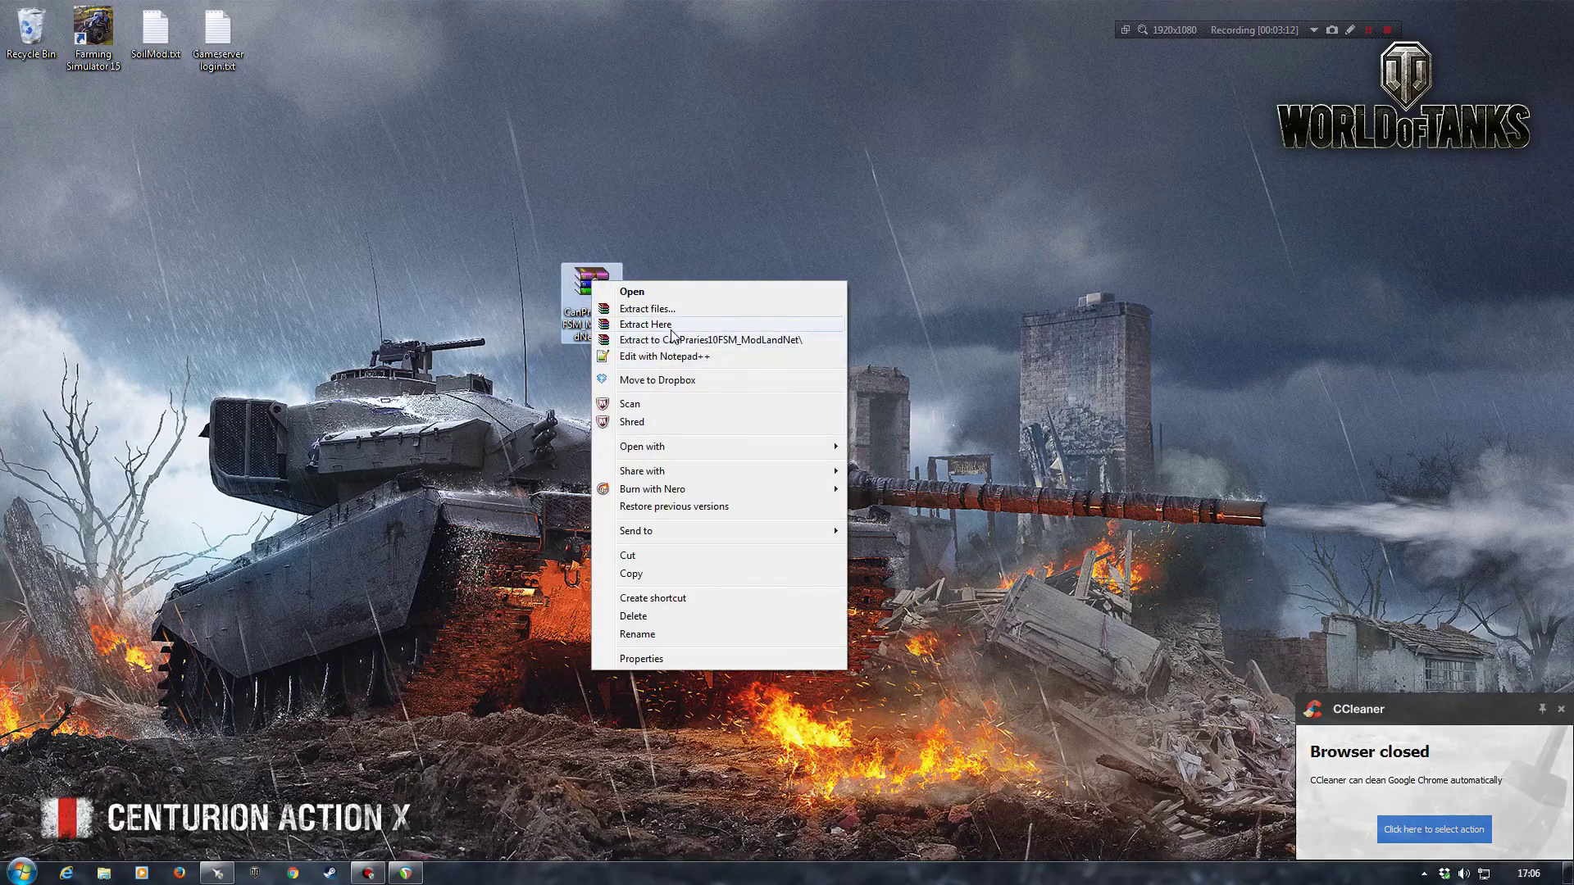
left_click(778, 339)
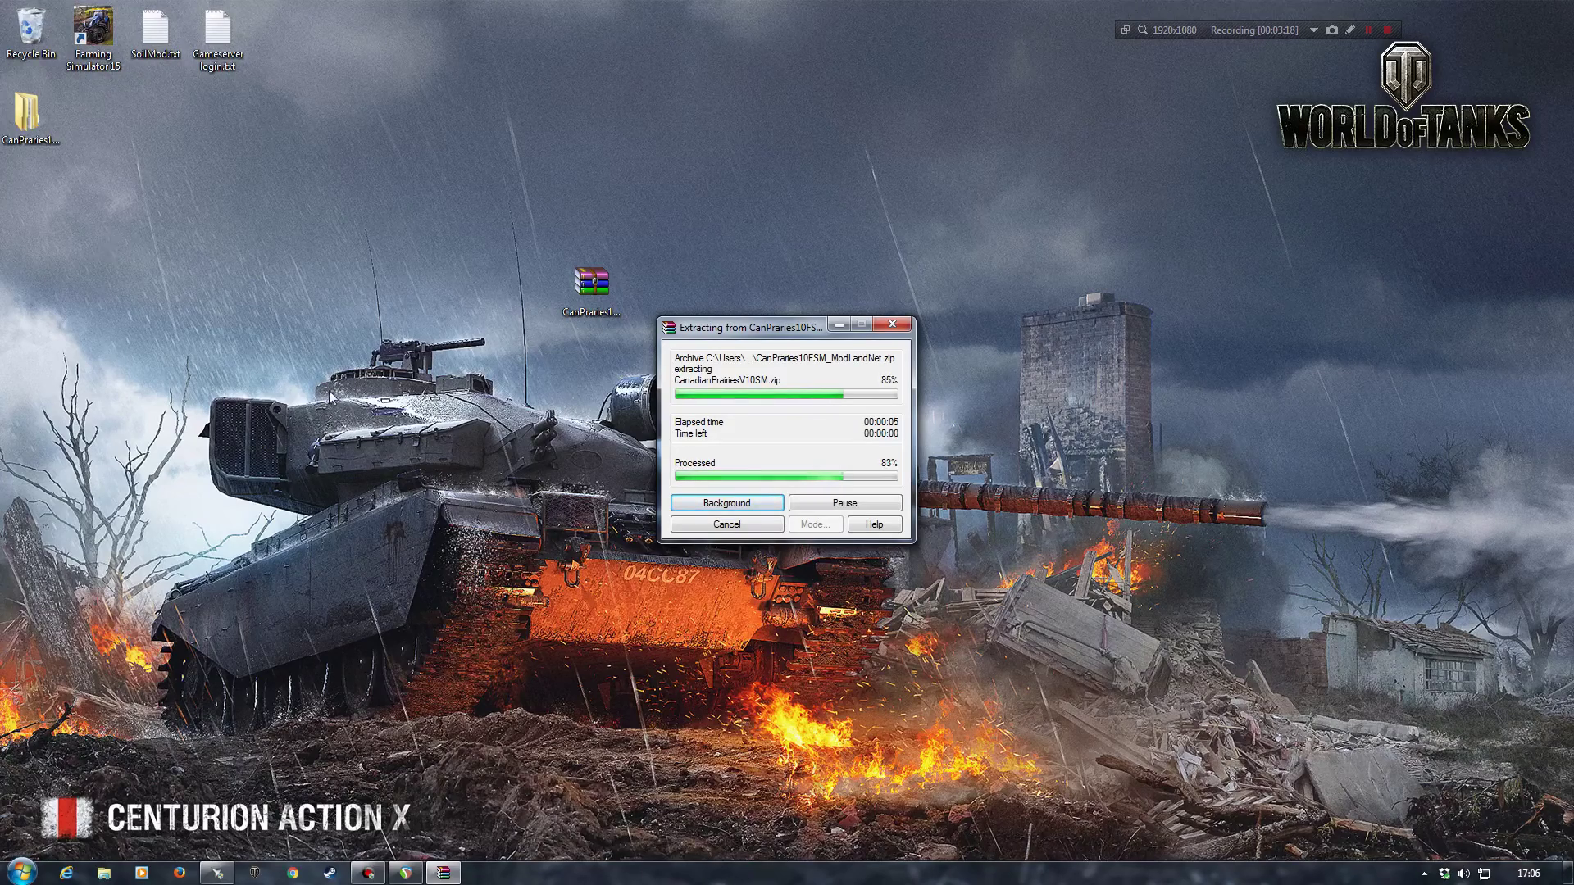
left_click_drag(33, 119, 515, 302)
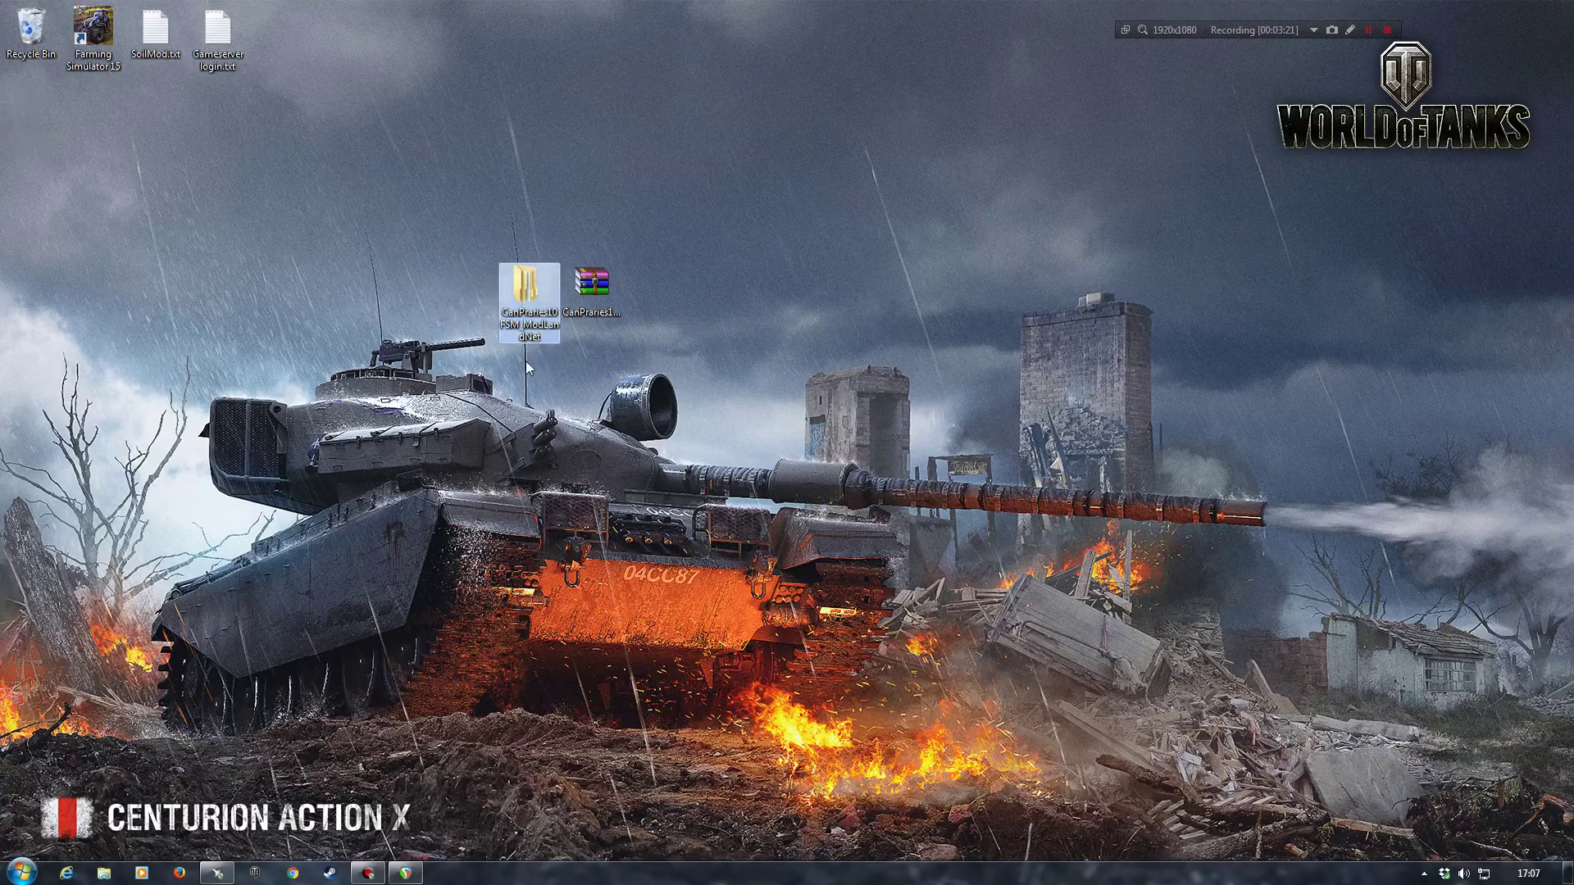
Open the CanPraries10FSM_ModLandNet folder and bring up options for CanadianPrairiesV10SM.zip
double_click(529, 286)
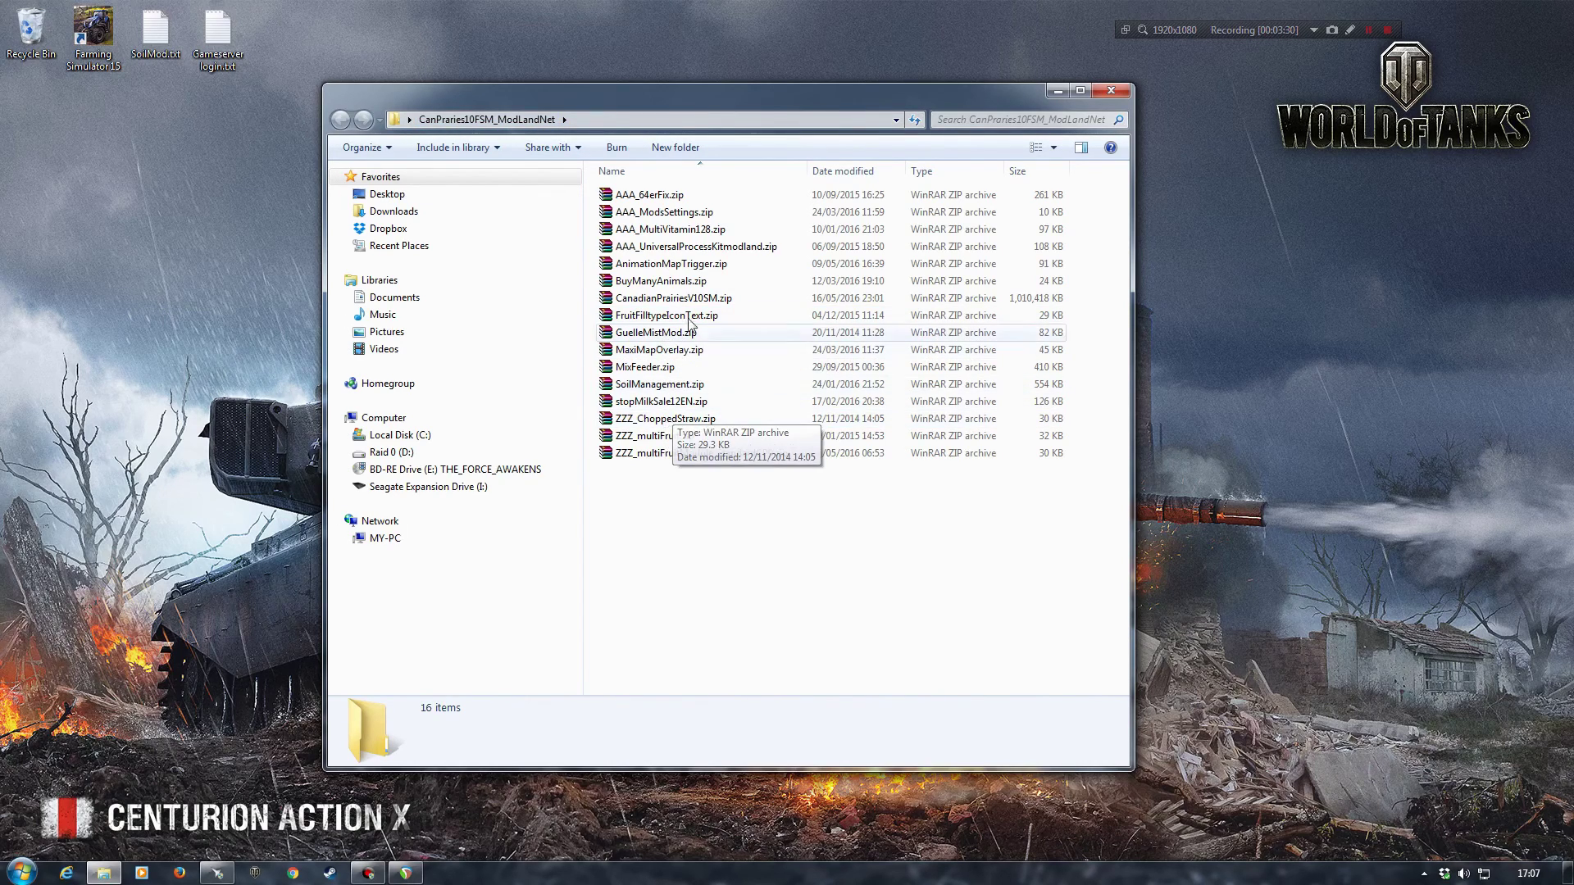
left_click(660, 300)
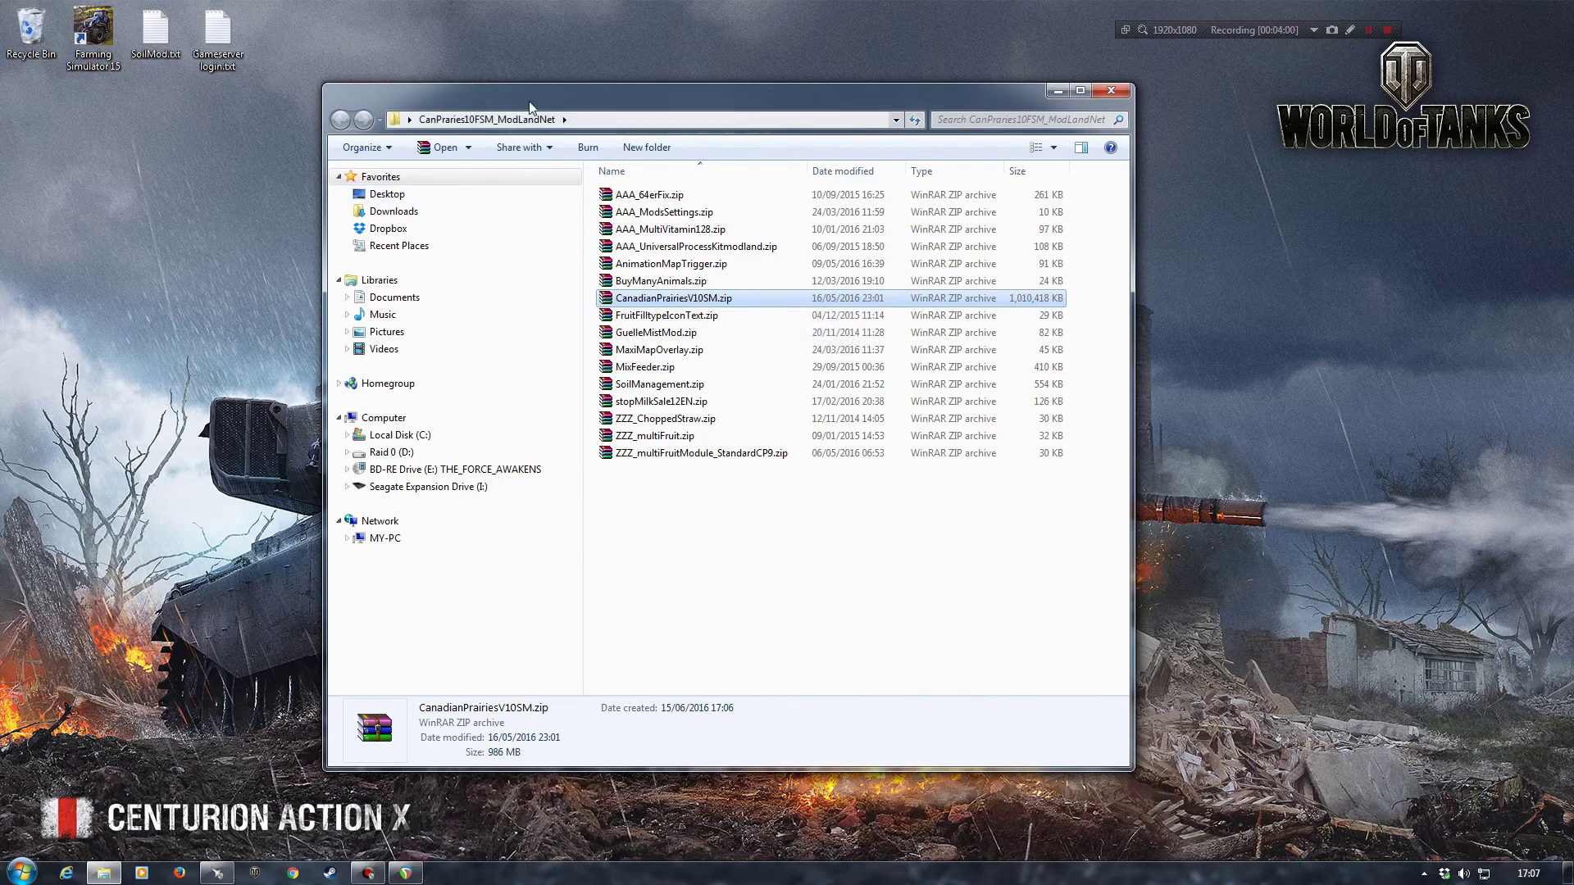
right_click(654, 302)
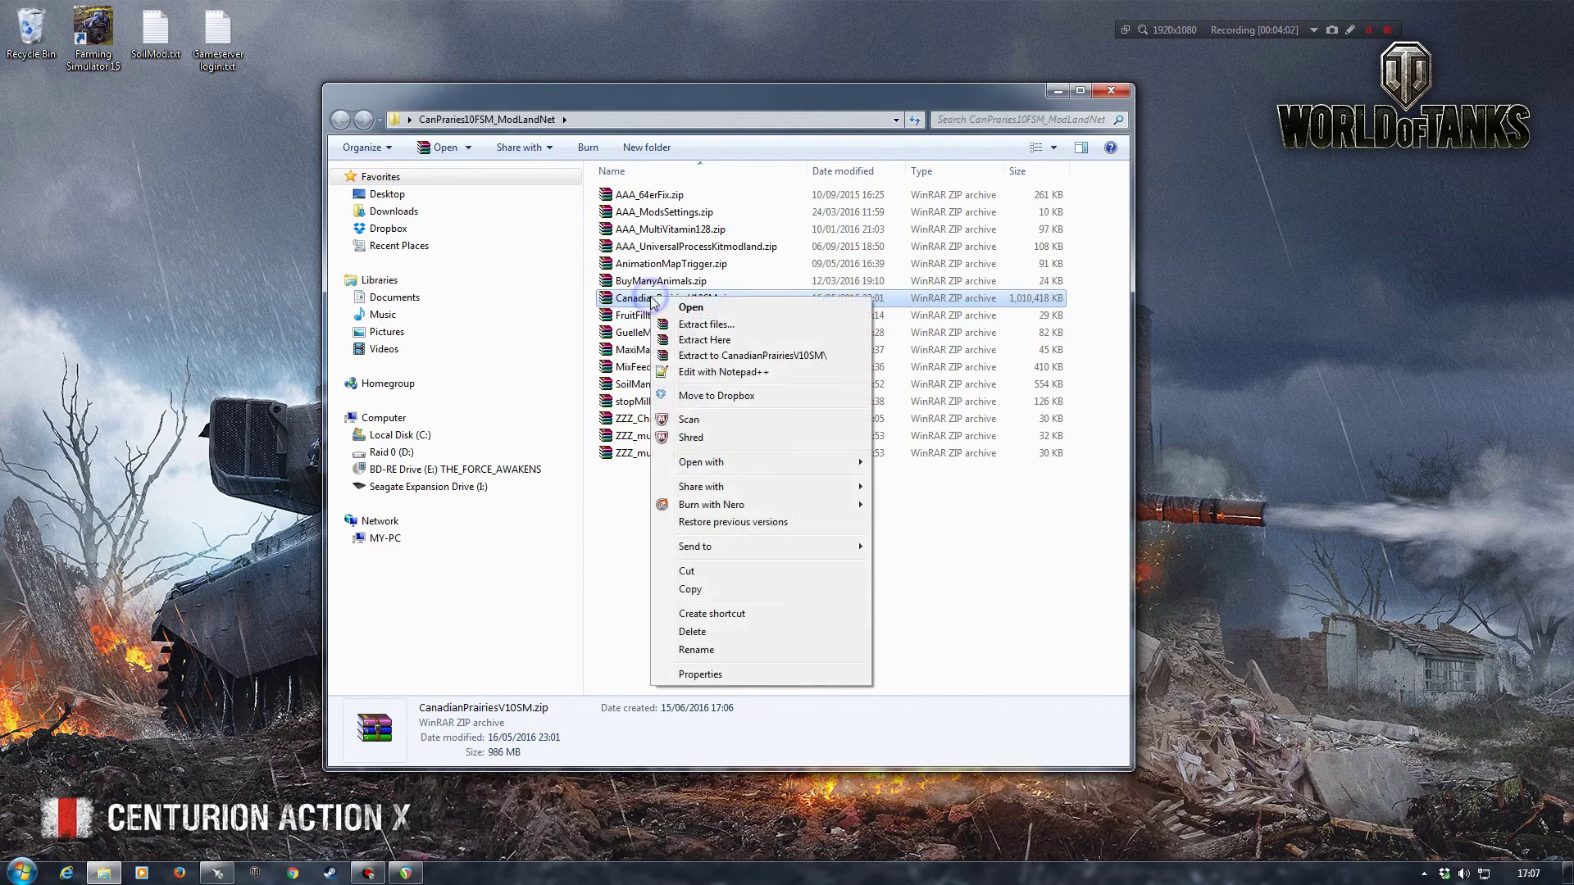
Extract CanadianPrairiesV10SM.zip to a CanadianPrairiesV10SM folder and dismiss the 77 path-length errors
left_click(721, 351)
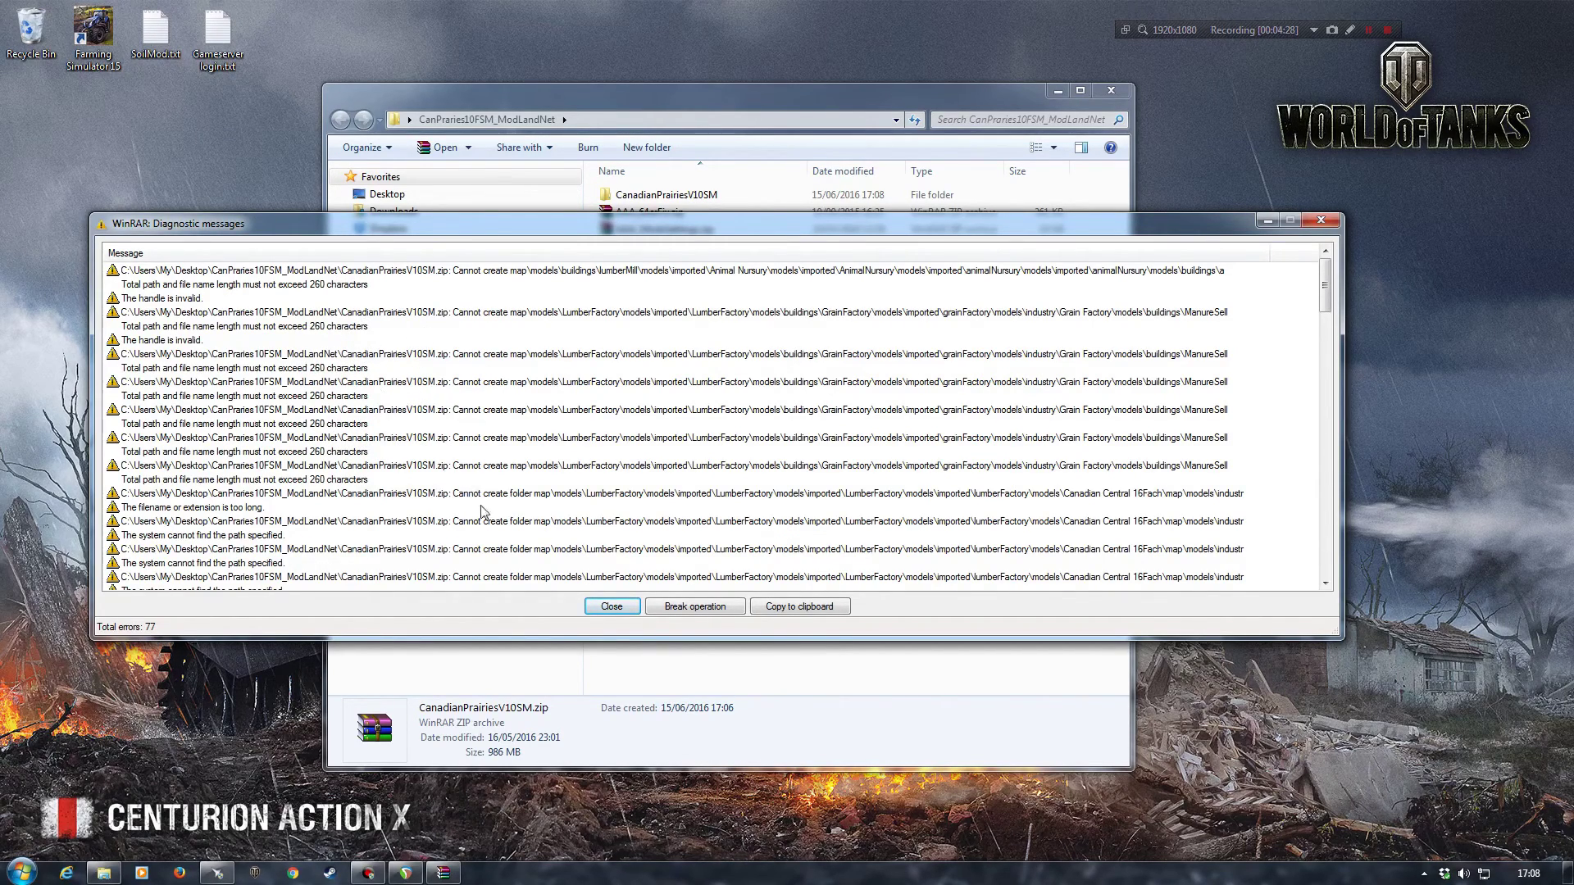
left_click(612, 606)
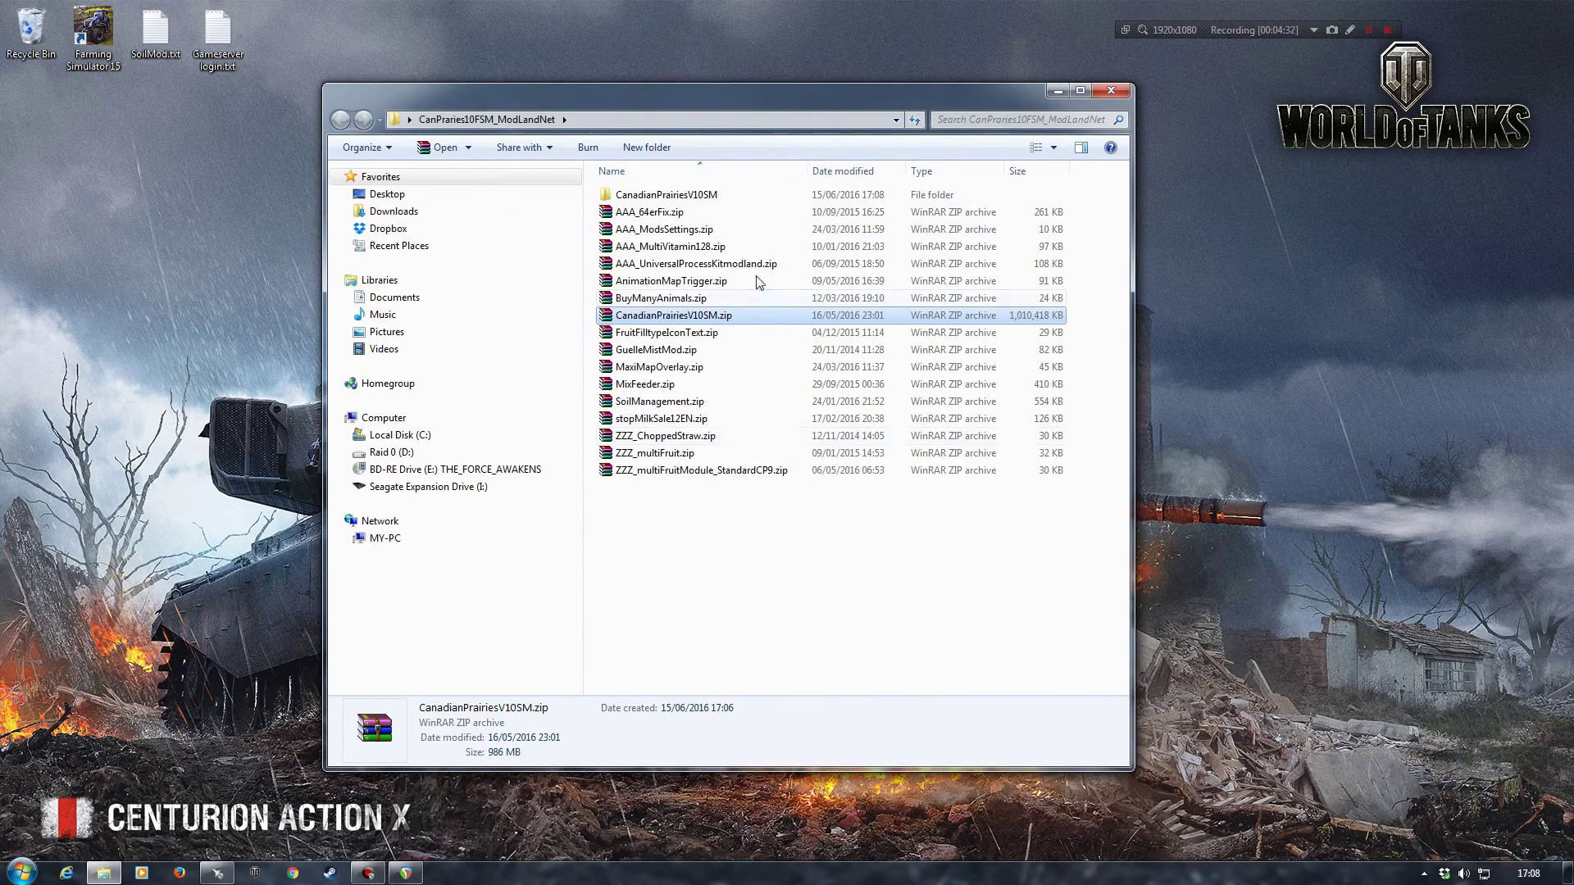
Delete the partially extracted CanadianPrairiesV10SM folder, confirming every prompt including Thumbs.db
left_click(644, 197)
key("Delete")
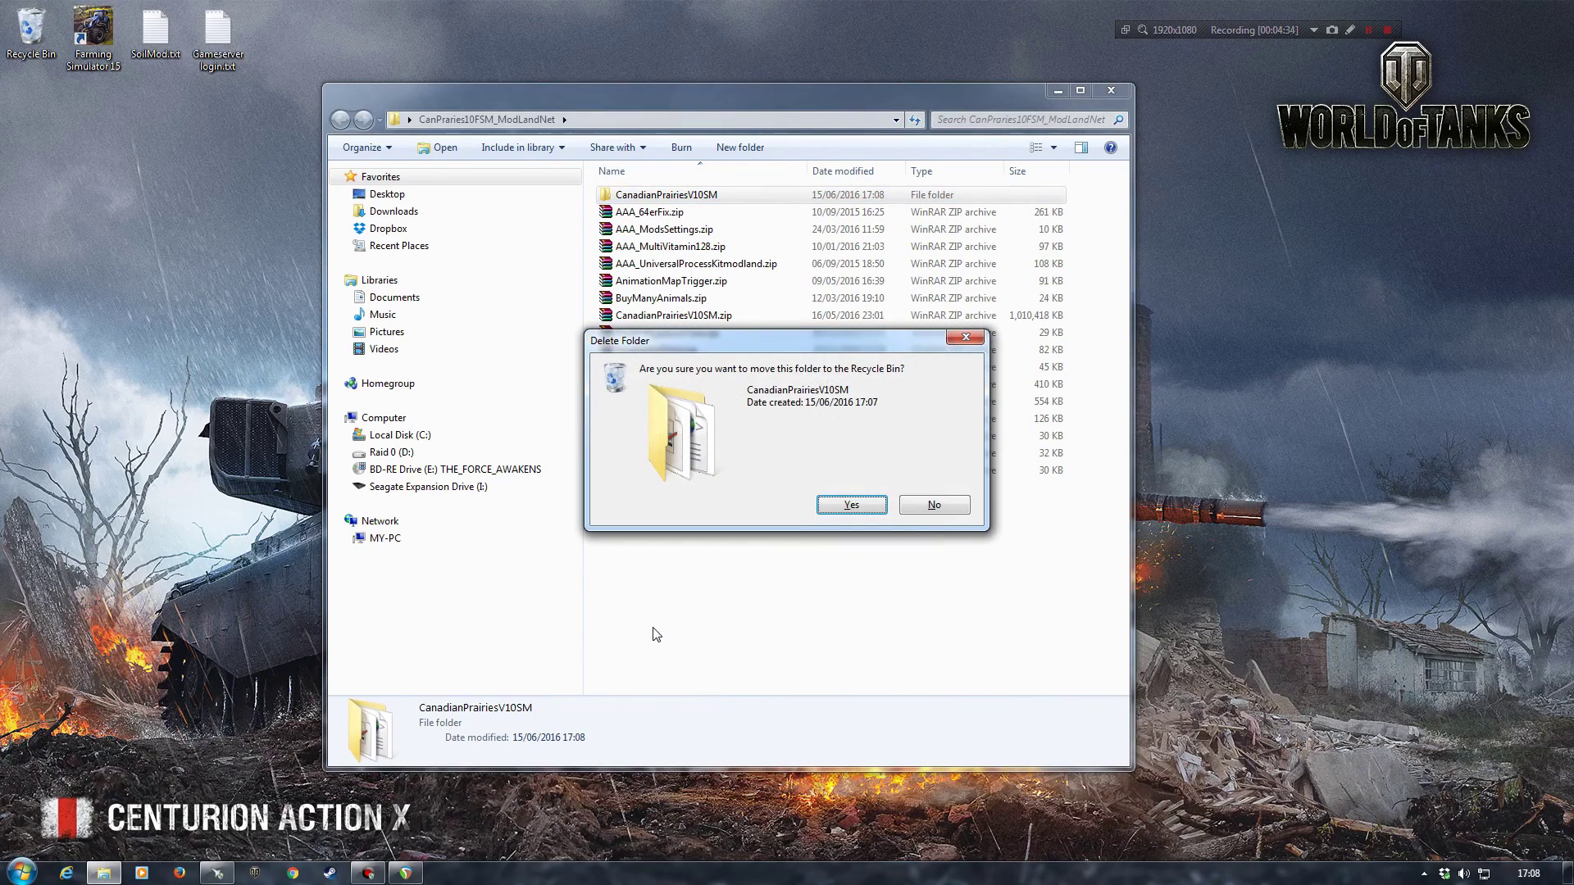
left_click(832, 505)
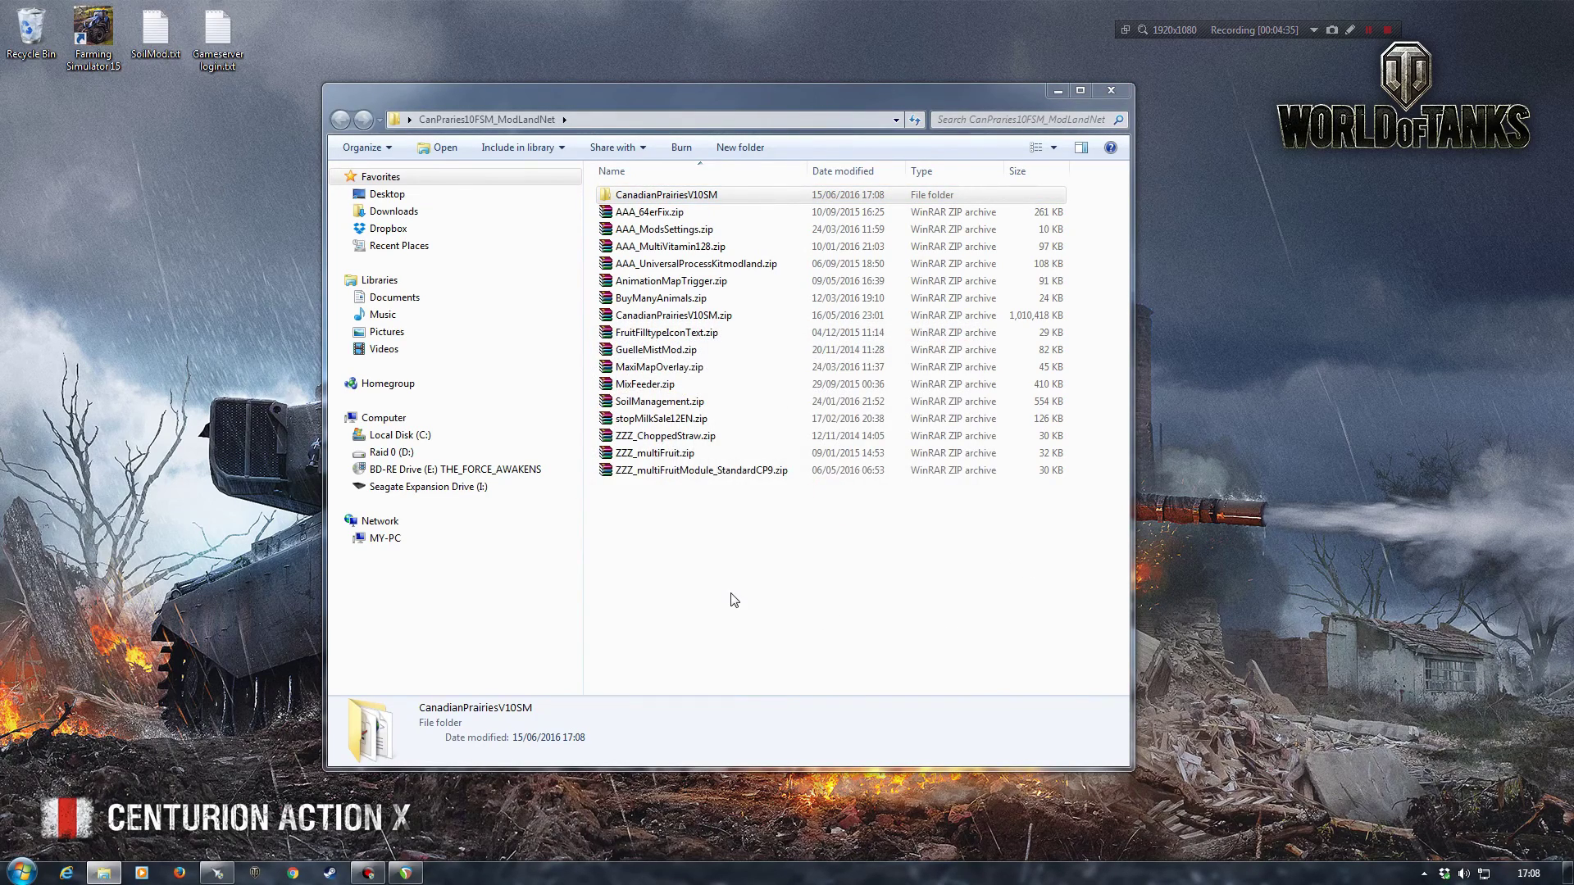
left_click(852, 516)
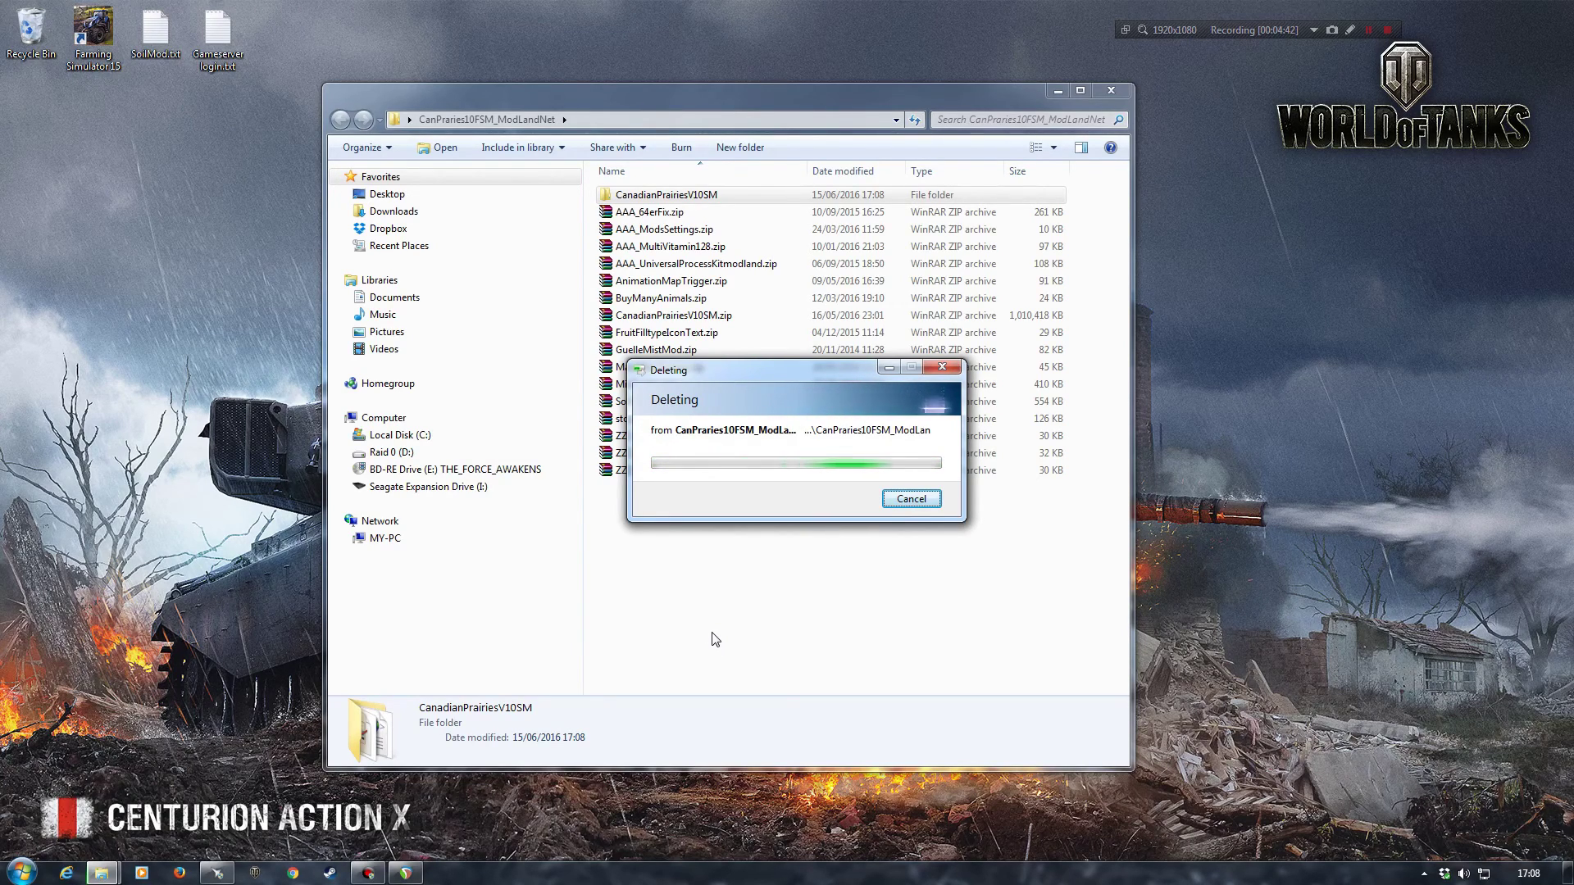
left_click(762, 512)
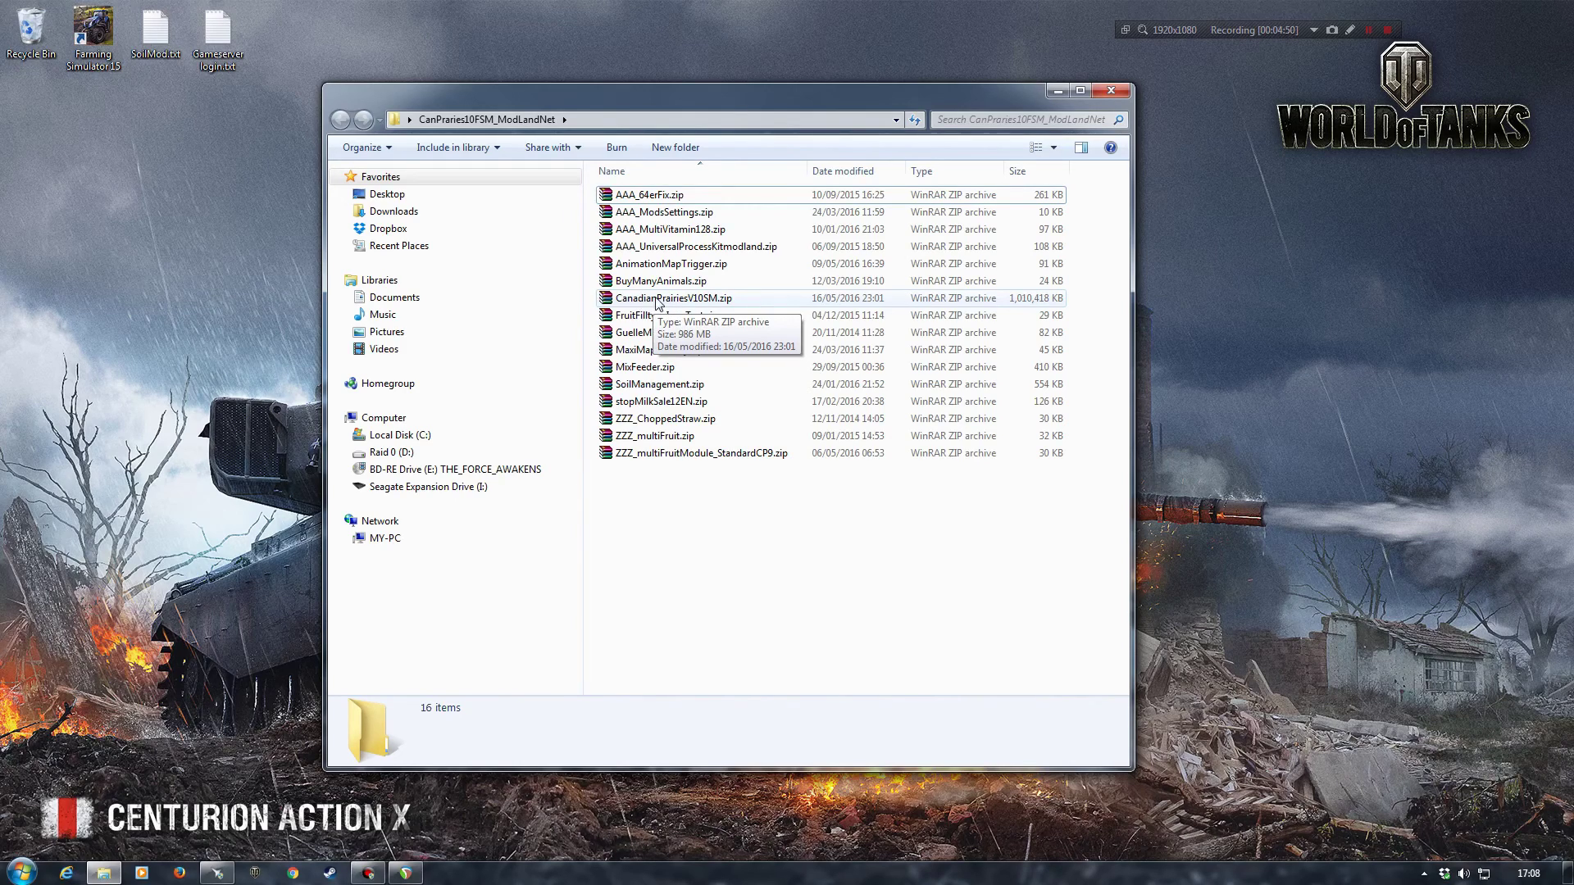
Copy CanadianPrairiesV10SM.zip onto the desktop and place it centre-left
right_click_drag(656, 303, 147, 299)
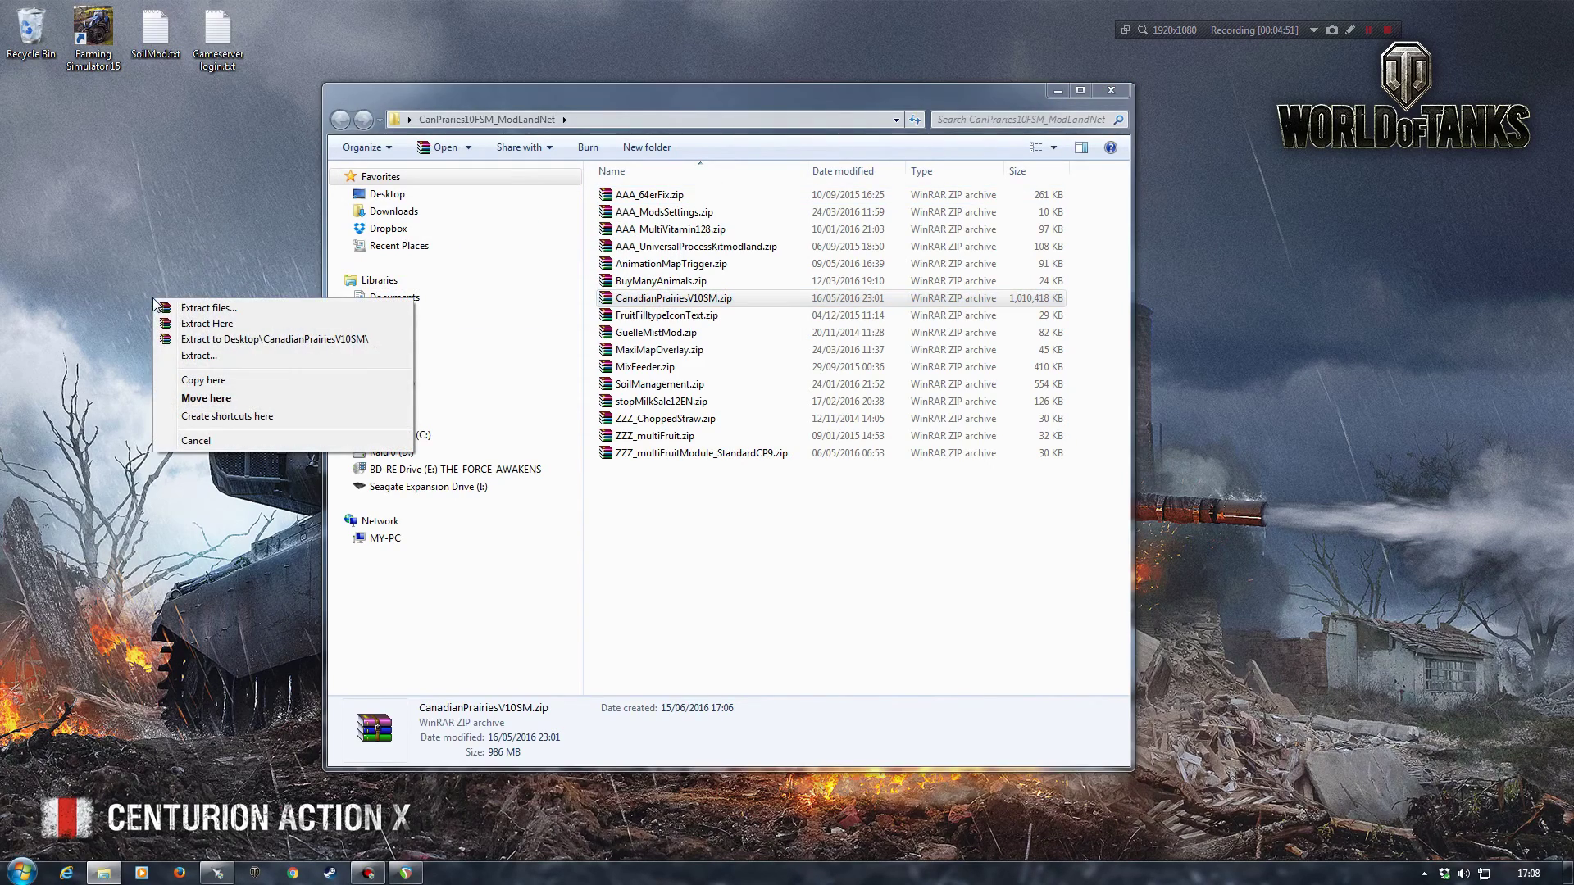
left_click(238, 392)
left_click(1057, 91)
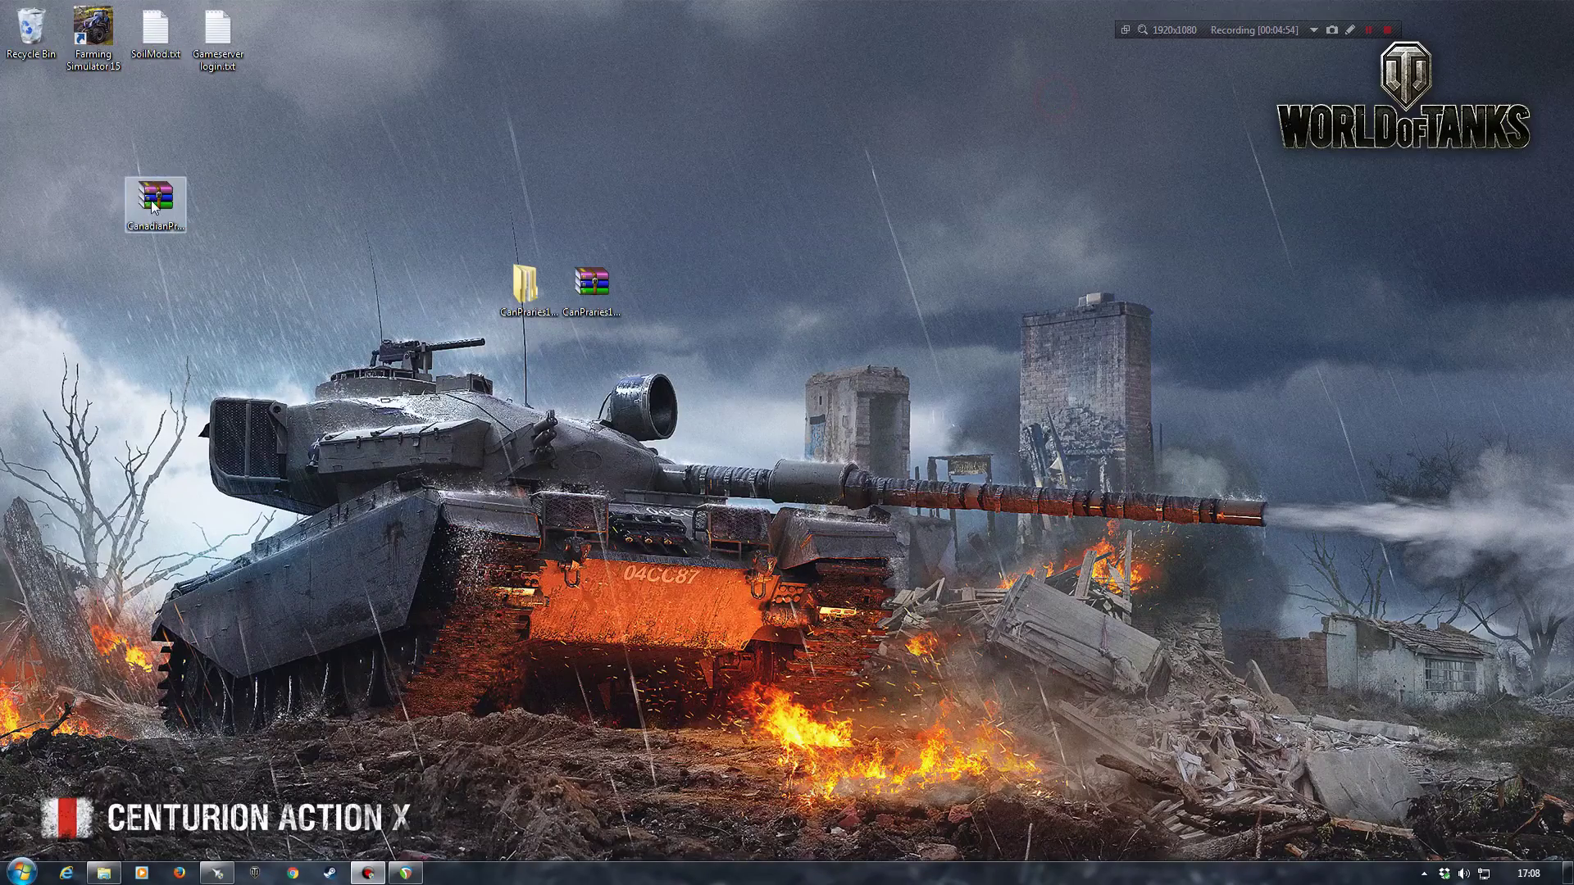
left_click_drag(153, 205, 400, 461)
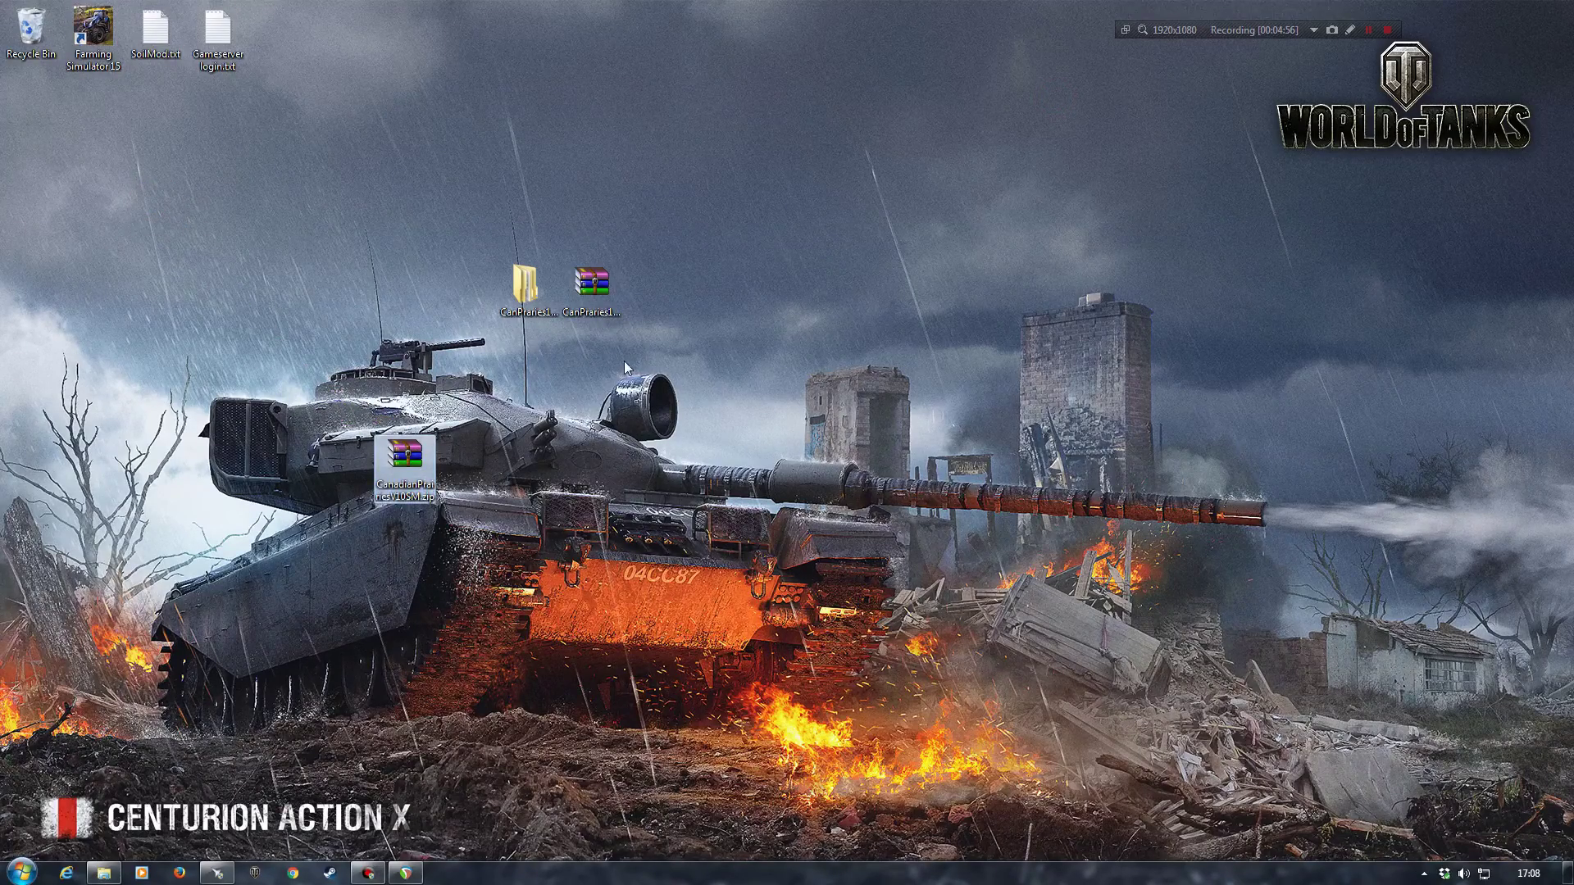
Delete the CanPraries10FSM_ModLandNet folder from the desktop
left_click(526, 285)
right_click(528, 284)
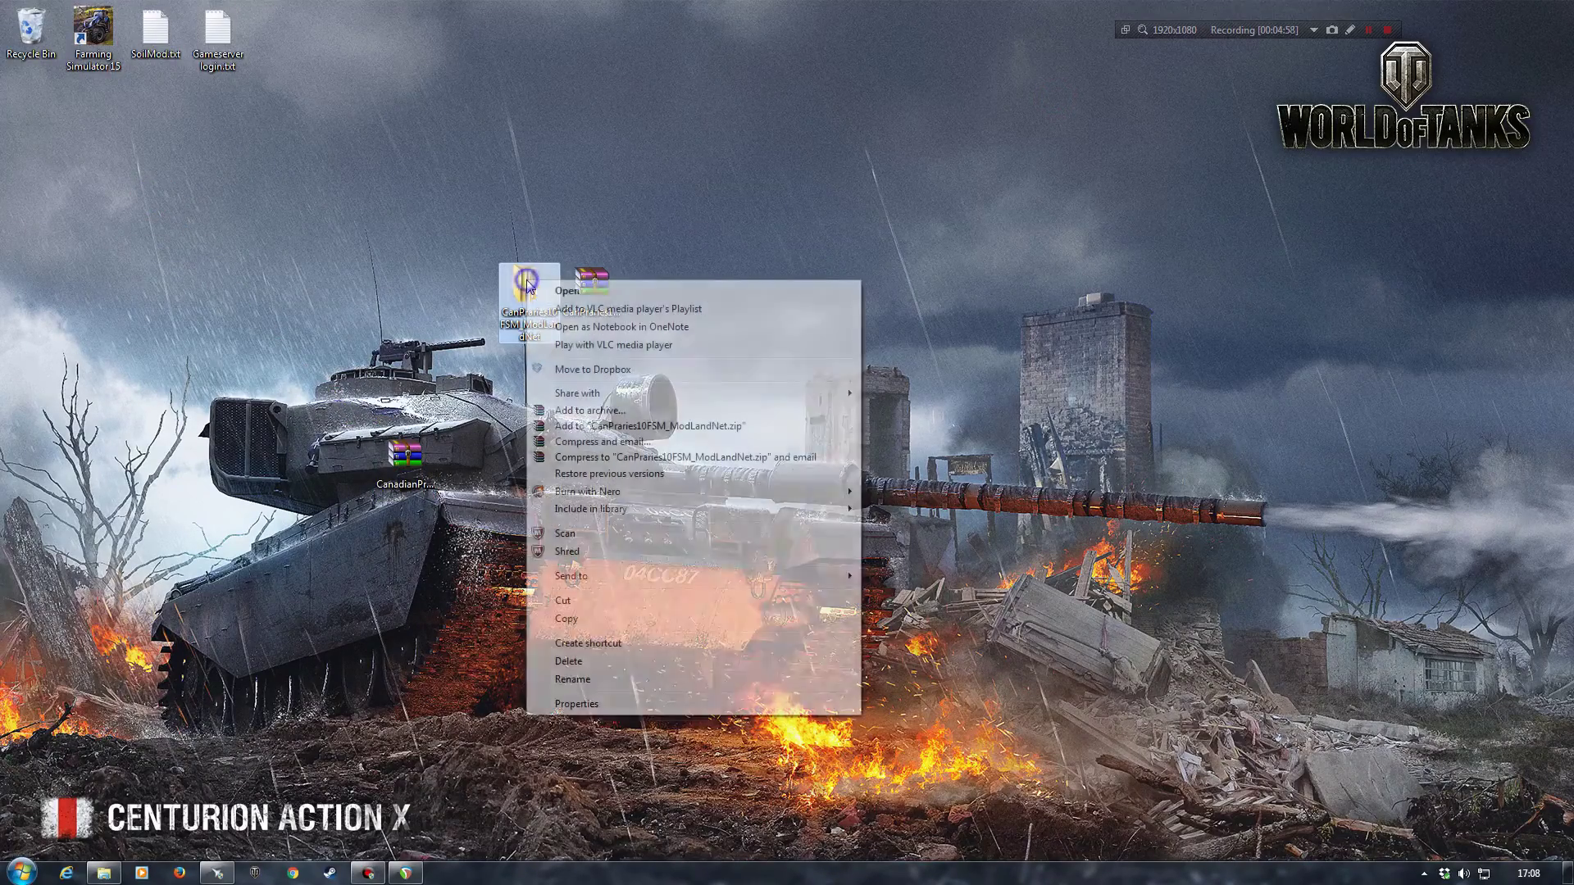
left_click(603, 660)
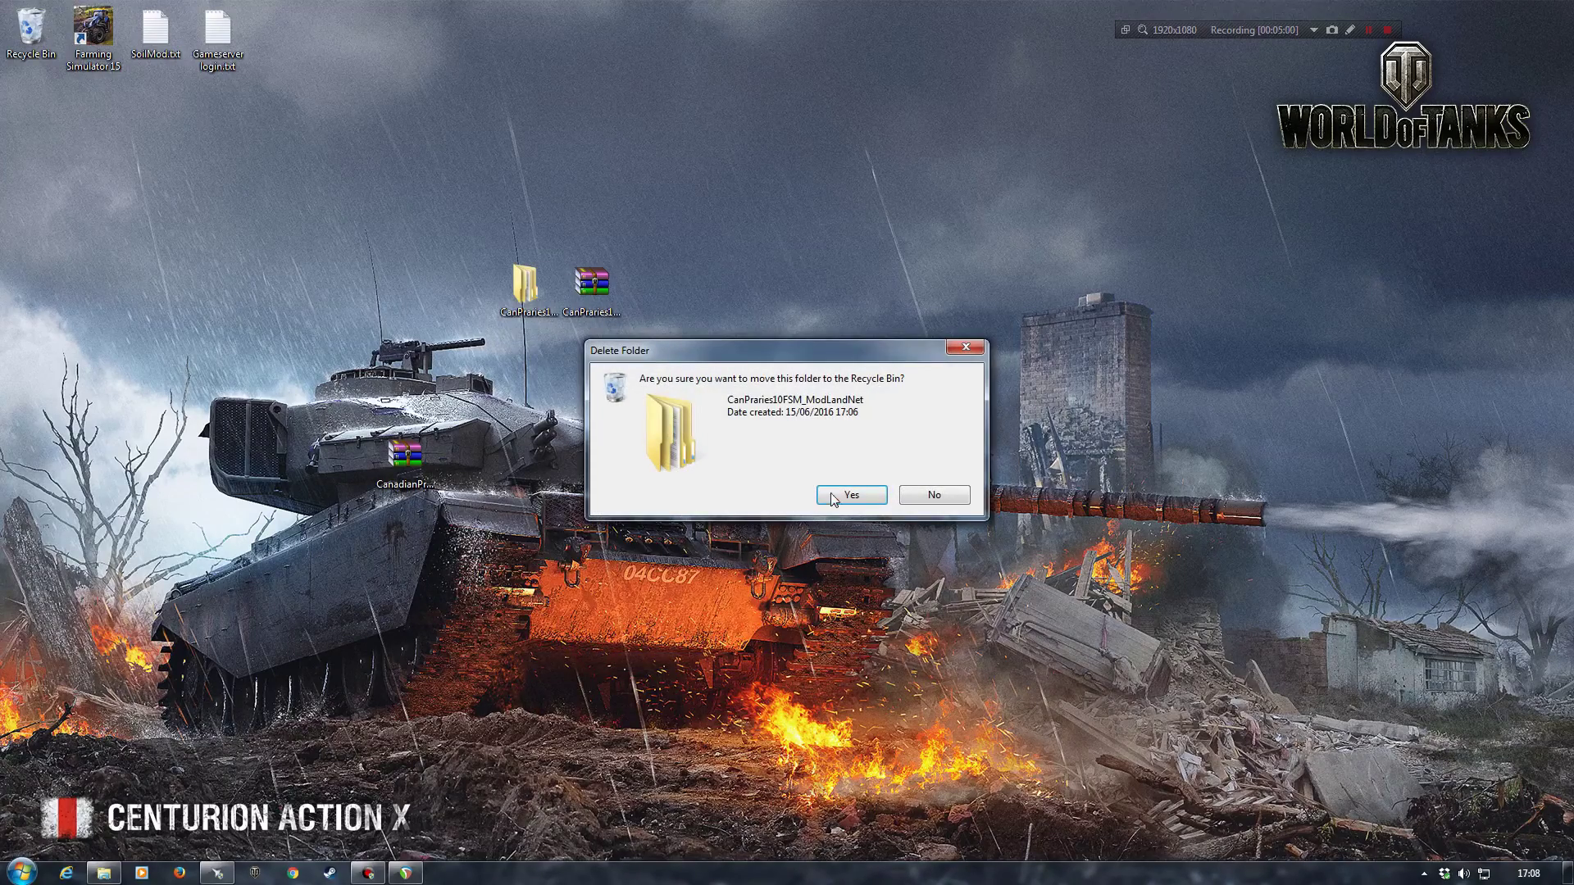
Confirm the folder deletion and inspect CanadianPrairiesV10SM.zip's contents in WinRAR
left_click(844, 495)
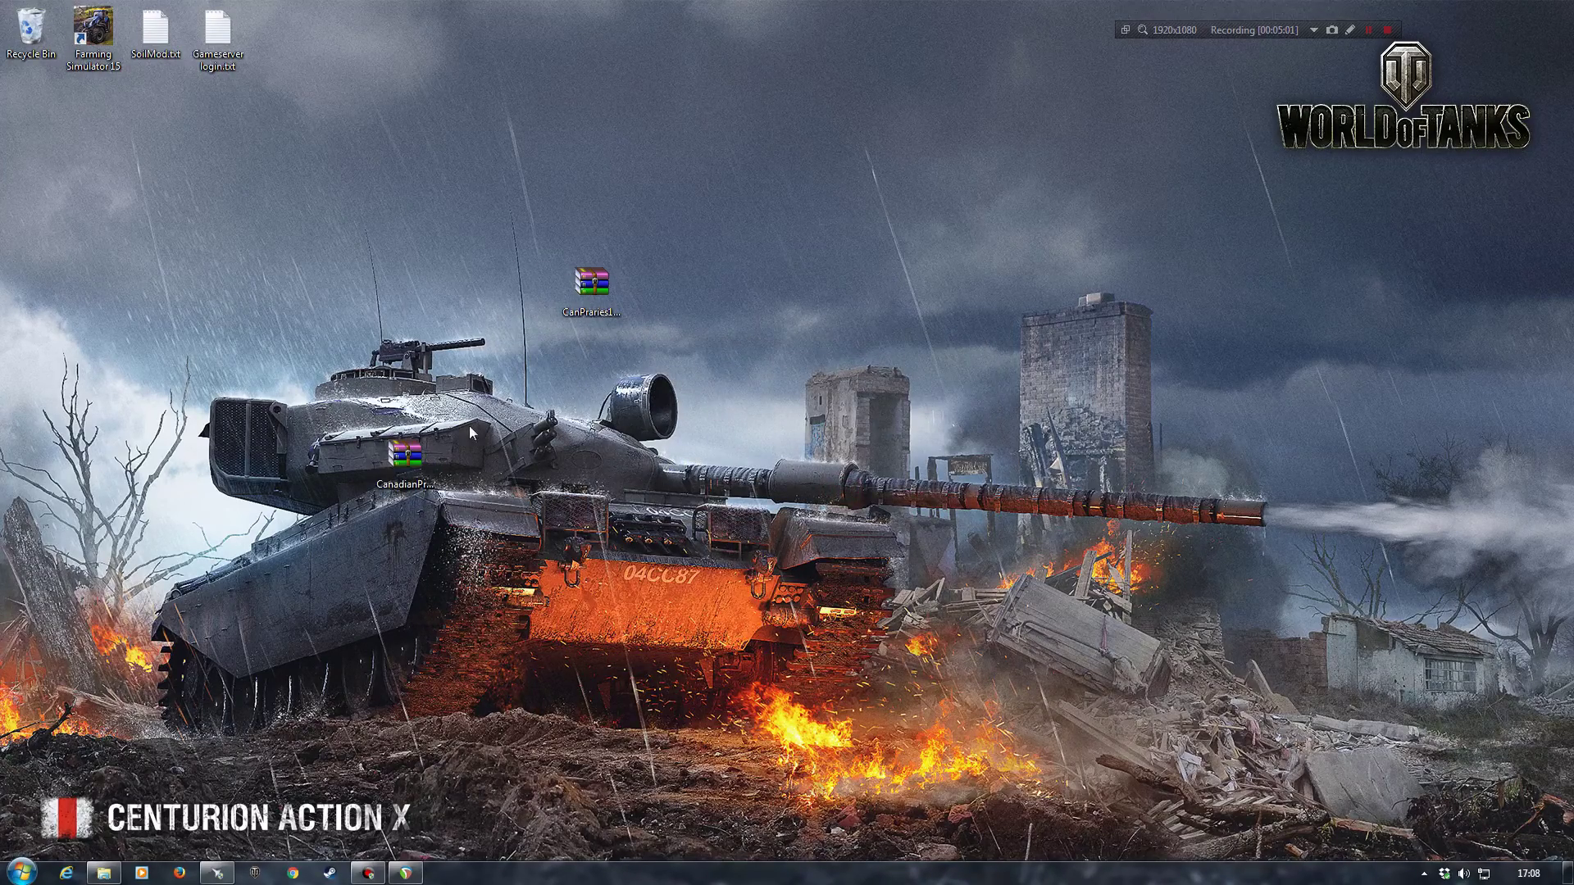
left_click_drag(384, 457, 381, 377)
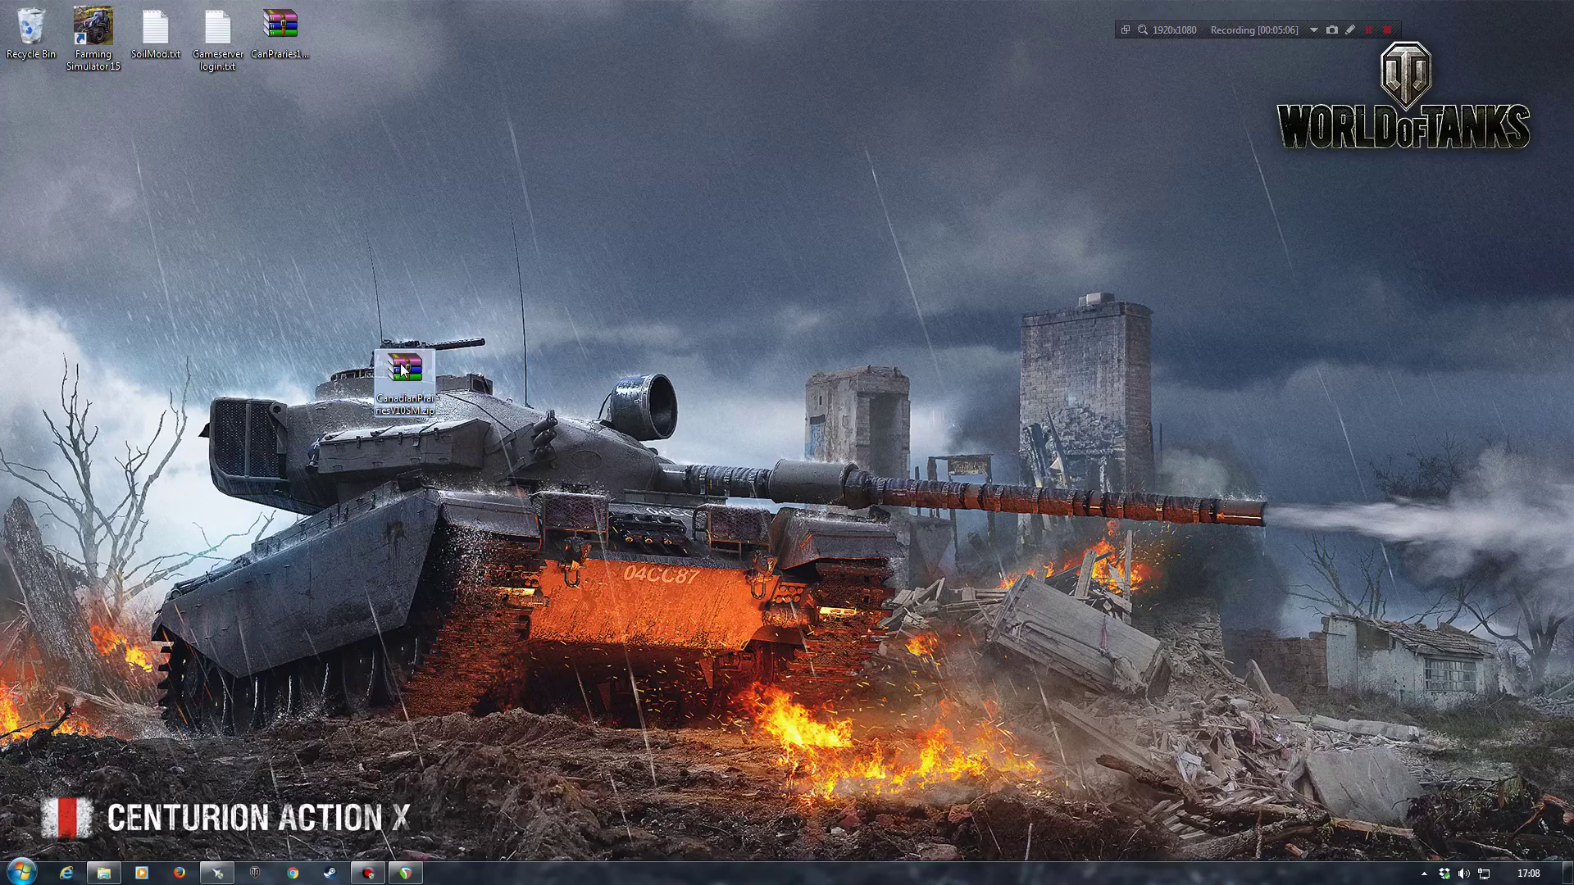
double_click(401, 369)
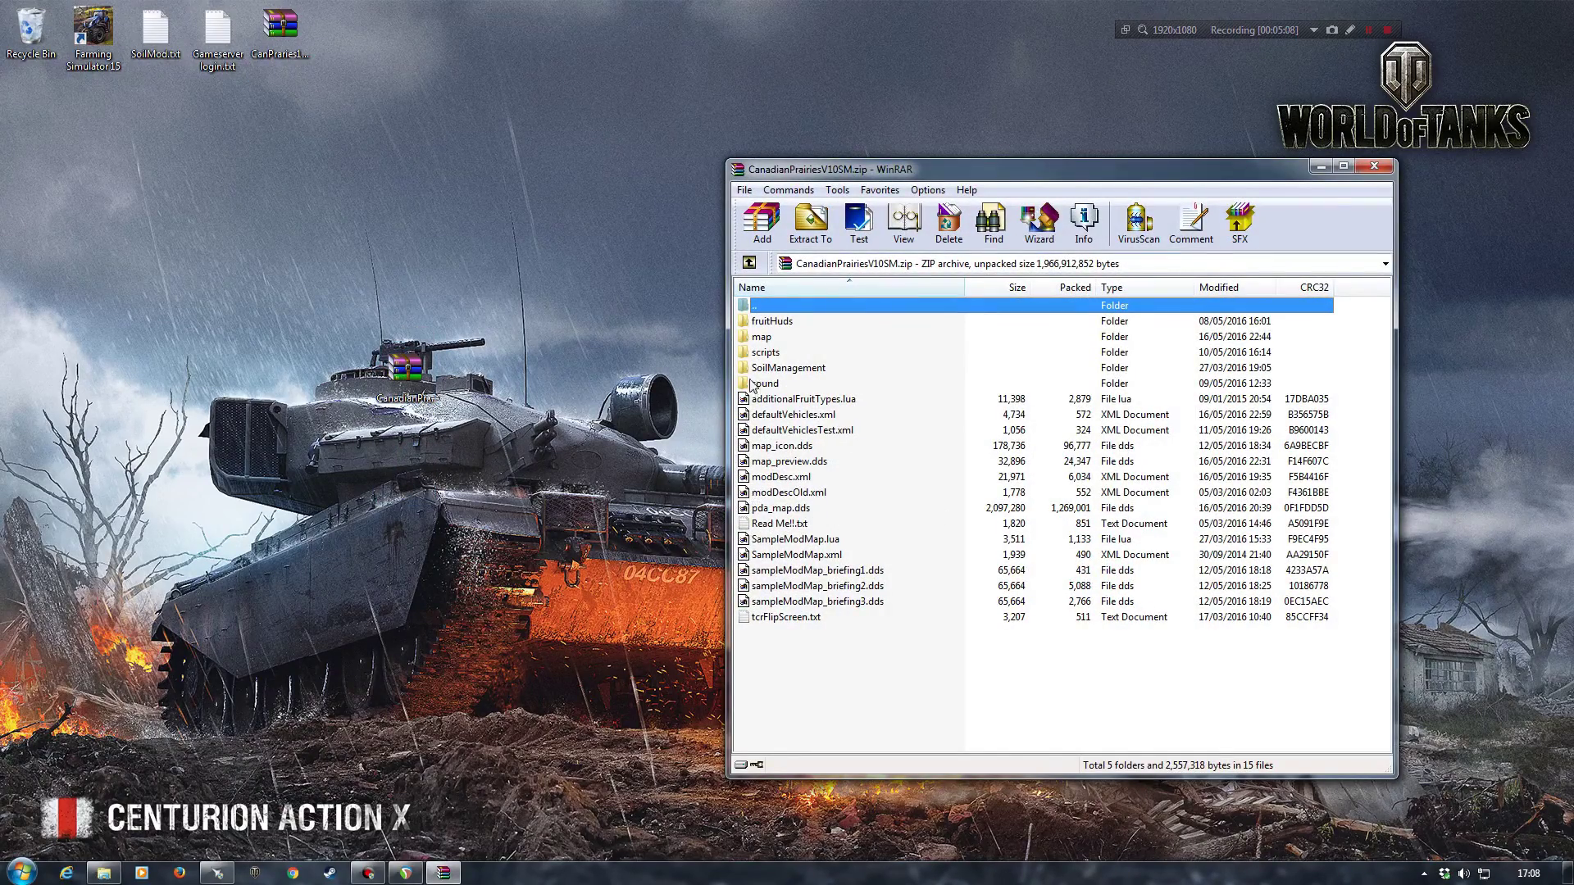
left_click(1374, 166)
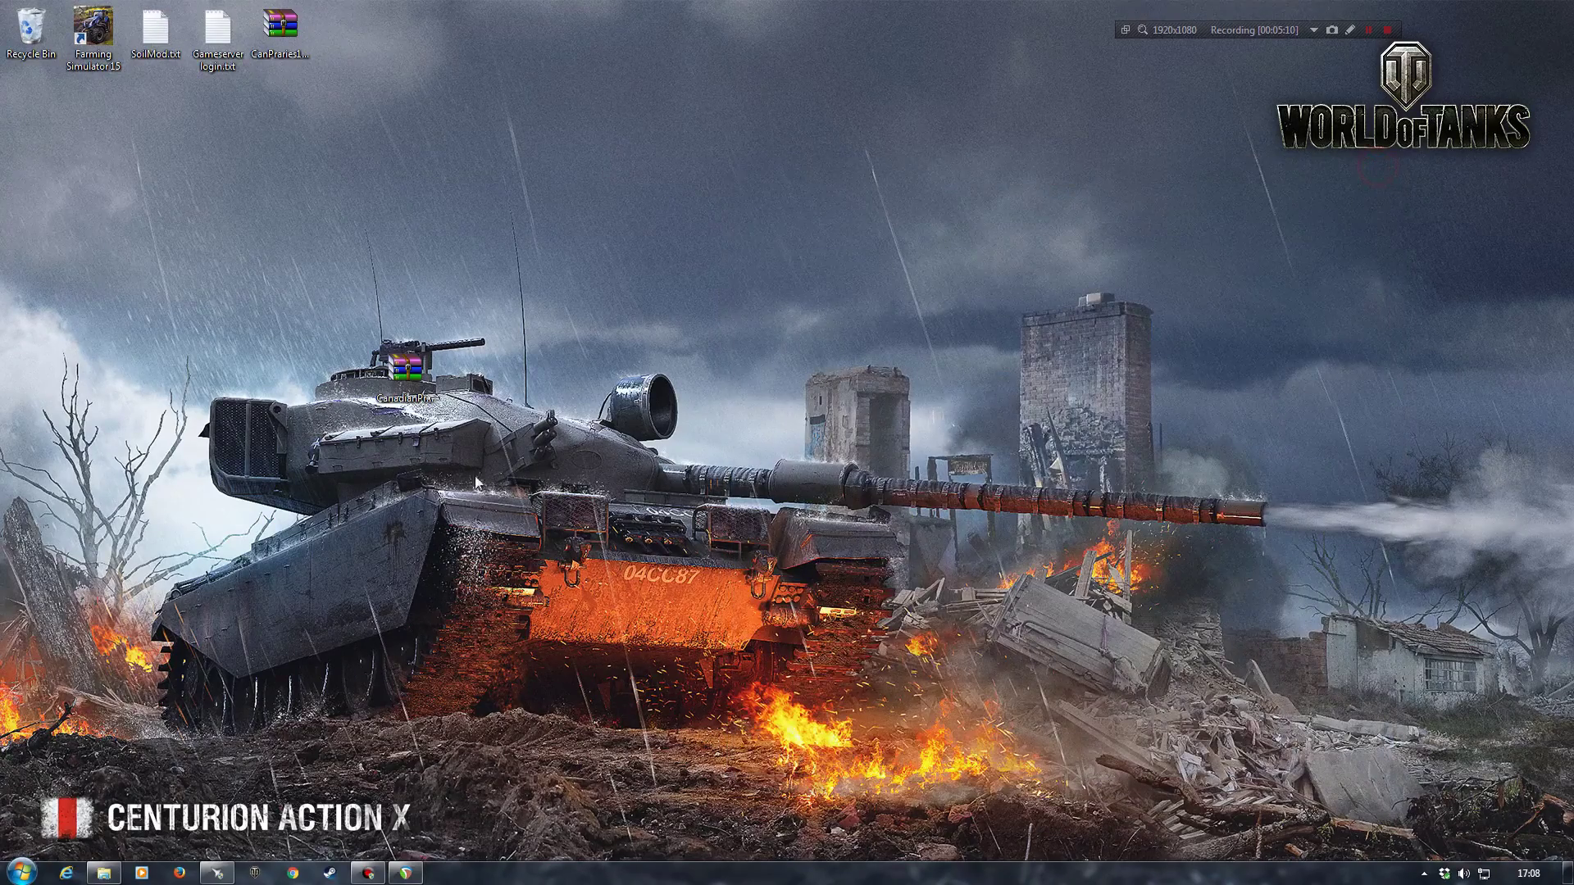
Rename CanadianPrairiesV10SM.zip to Canadian.zip
right_click(403, 377)
left_click(447, 727)
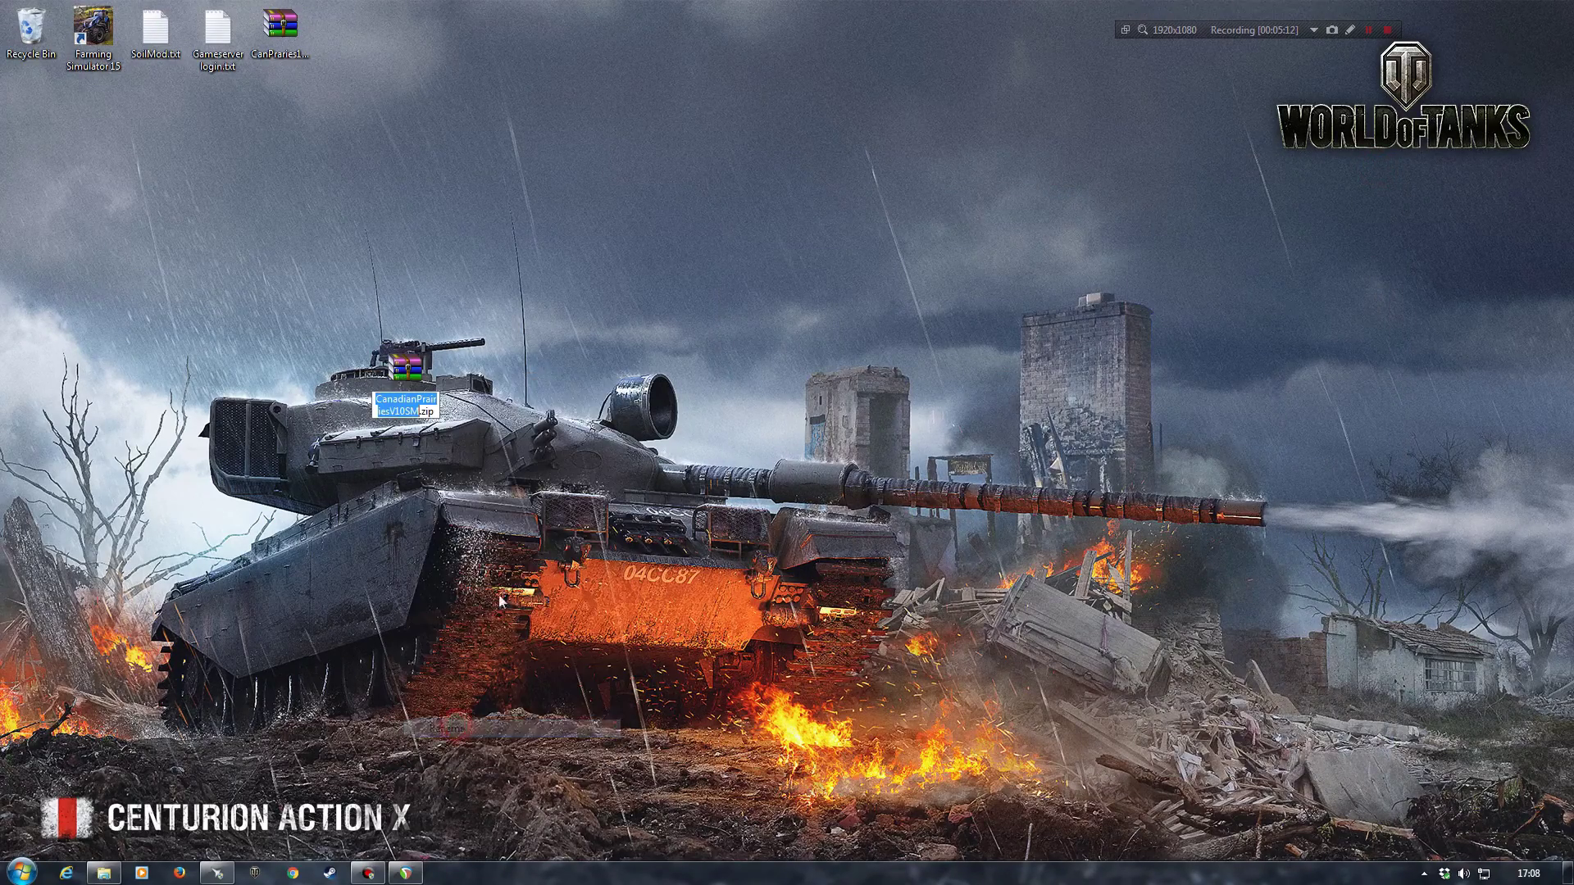
key("Right")
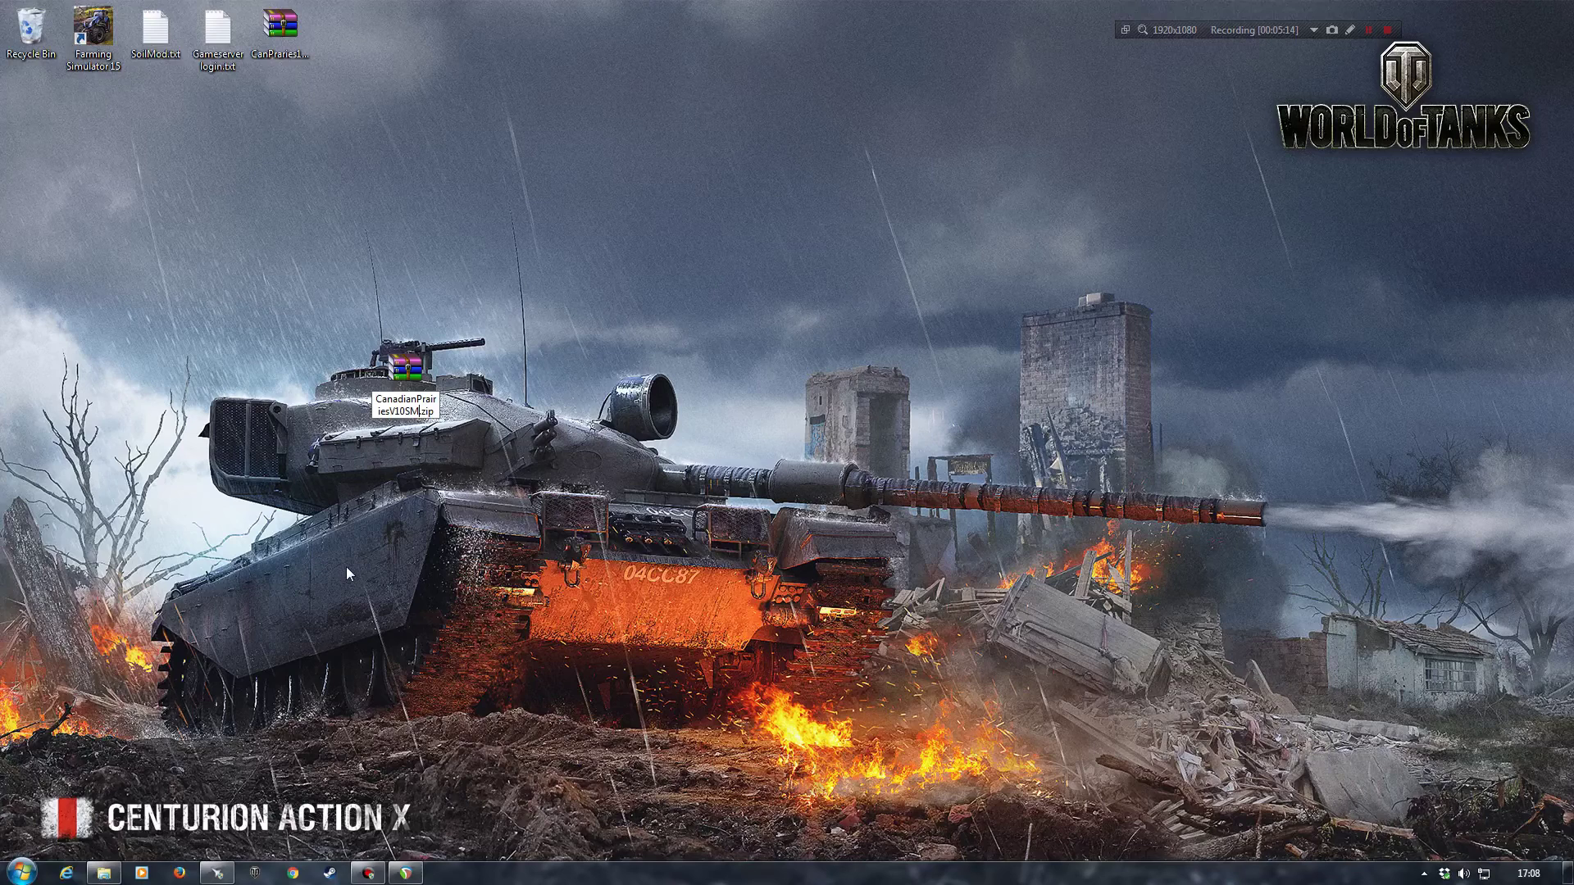
key("BackSpace")
key("BackSpace")
key("BackSpace")
key("BackSpace")
key("BackSpace")
key("BackSpace")
key("BackSpace")
key("BackSpace")
key("BackSpace")
key("BackSpace")
key("BackSpace")
key("BackSpace")
key("BackSpace")
key("Return")
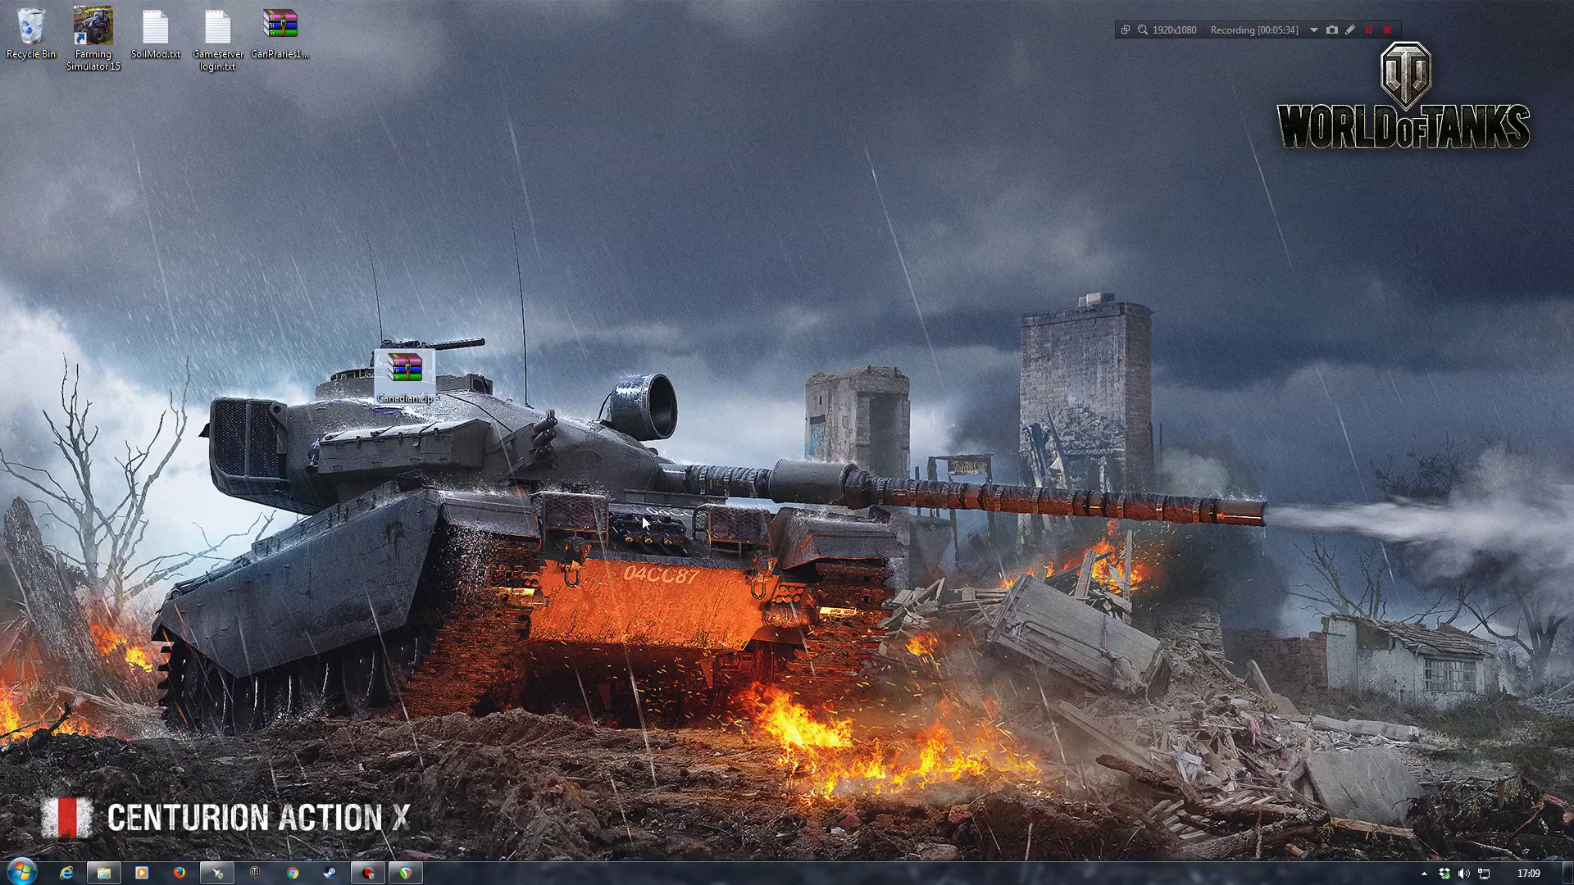
Extract Canadian.zip into a Canadian folder, arrange the desktop icons, and open the folder
right_click(397, 359)
left_click(475, 423)
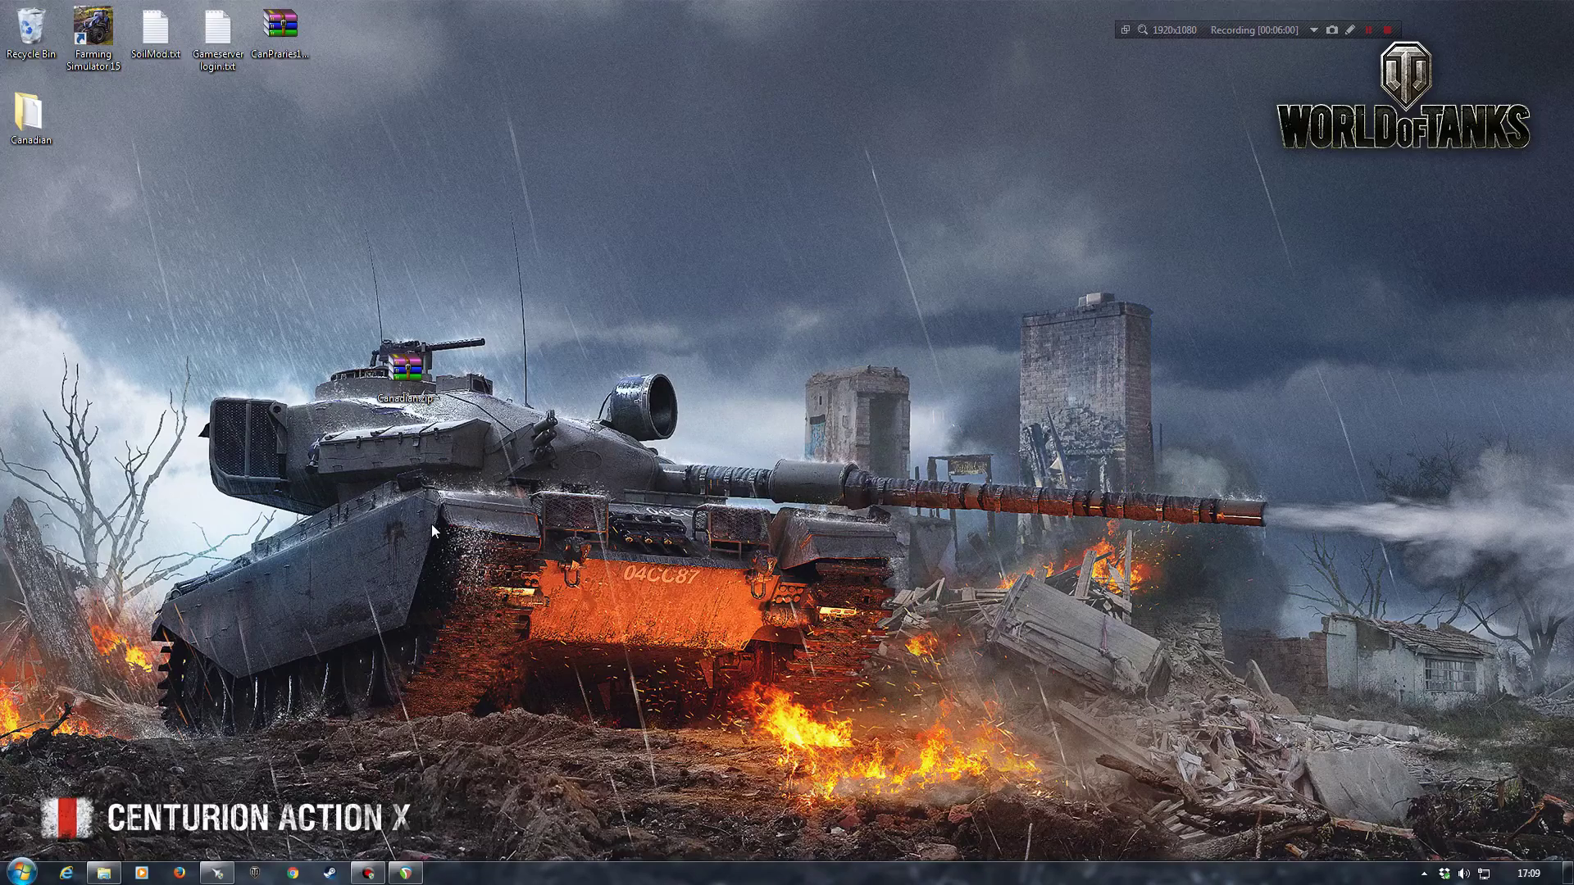
left_click_drag(406, 370, 342, 33)
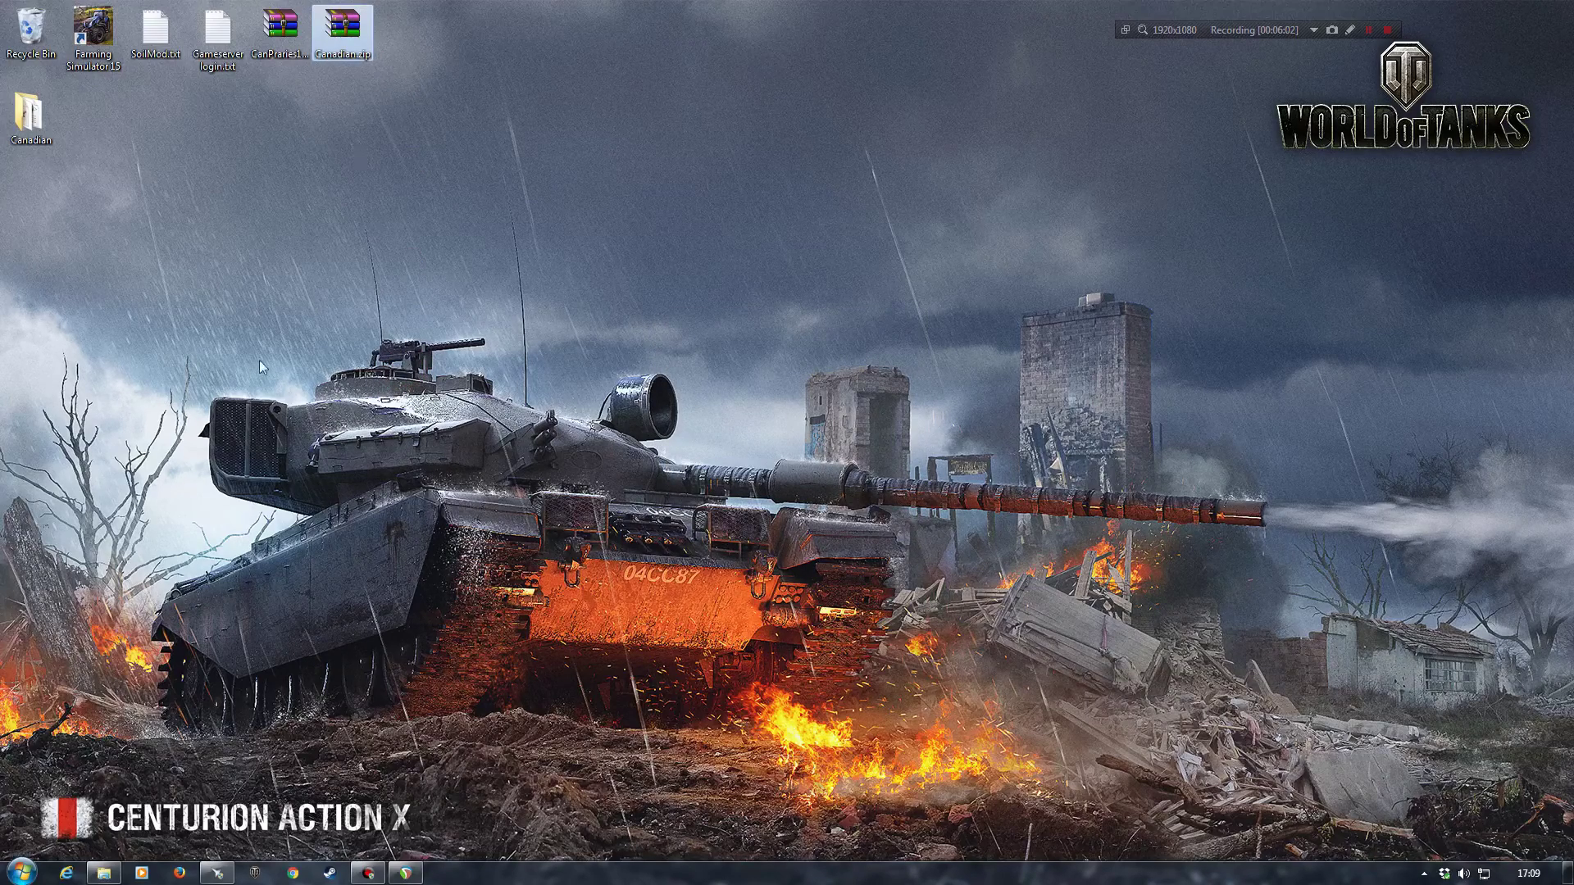
left_click_drag(30, 113, 528, 375)
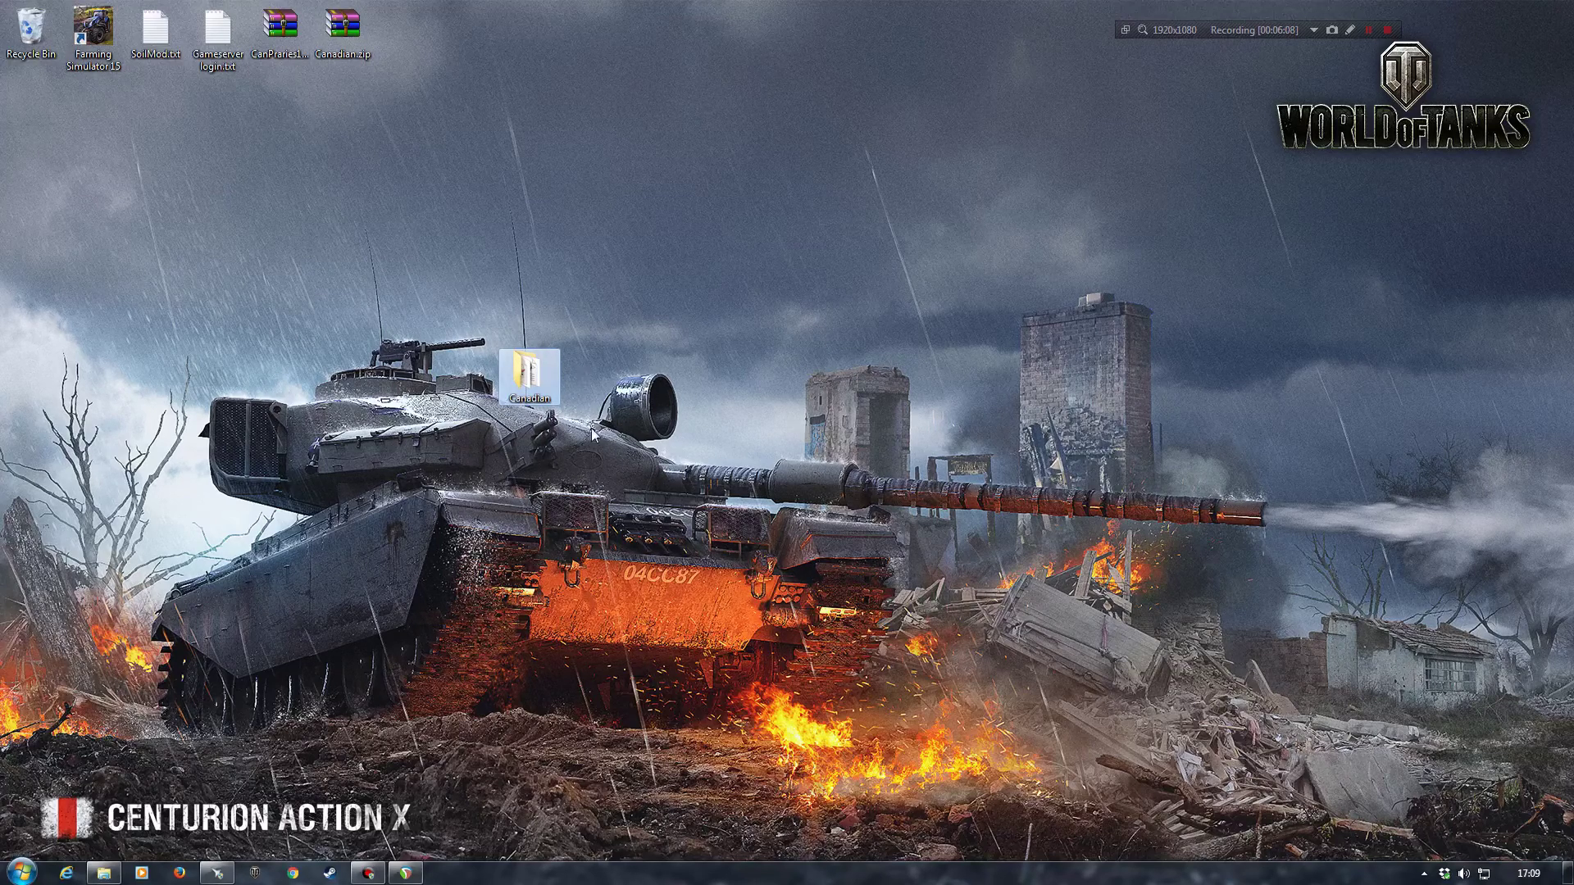
left_click_drag(533, 405, 33, 123)
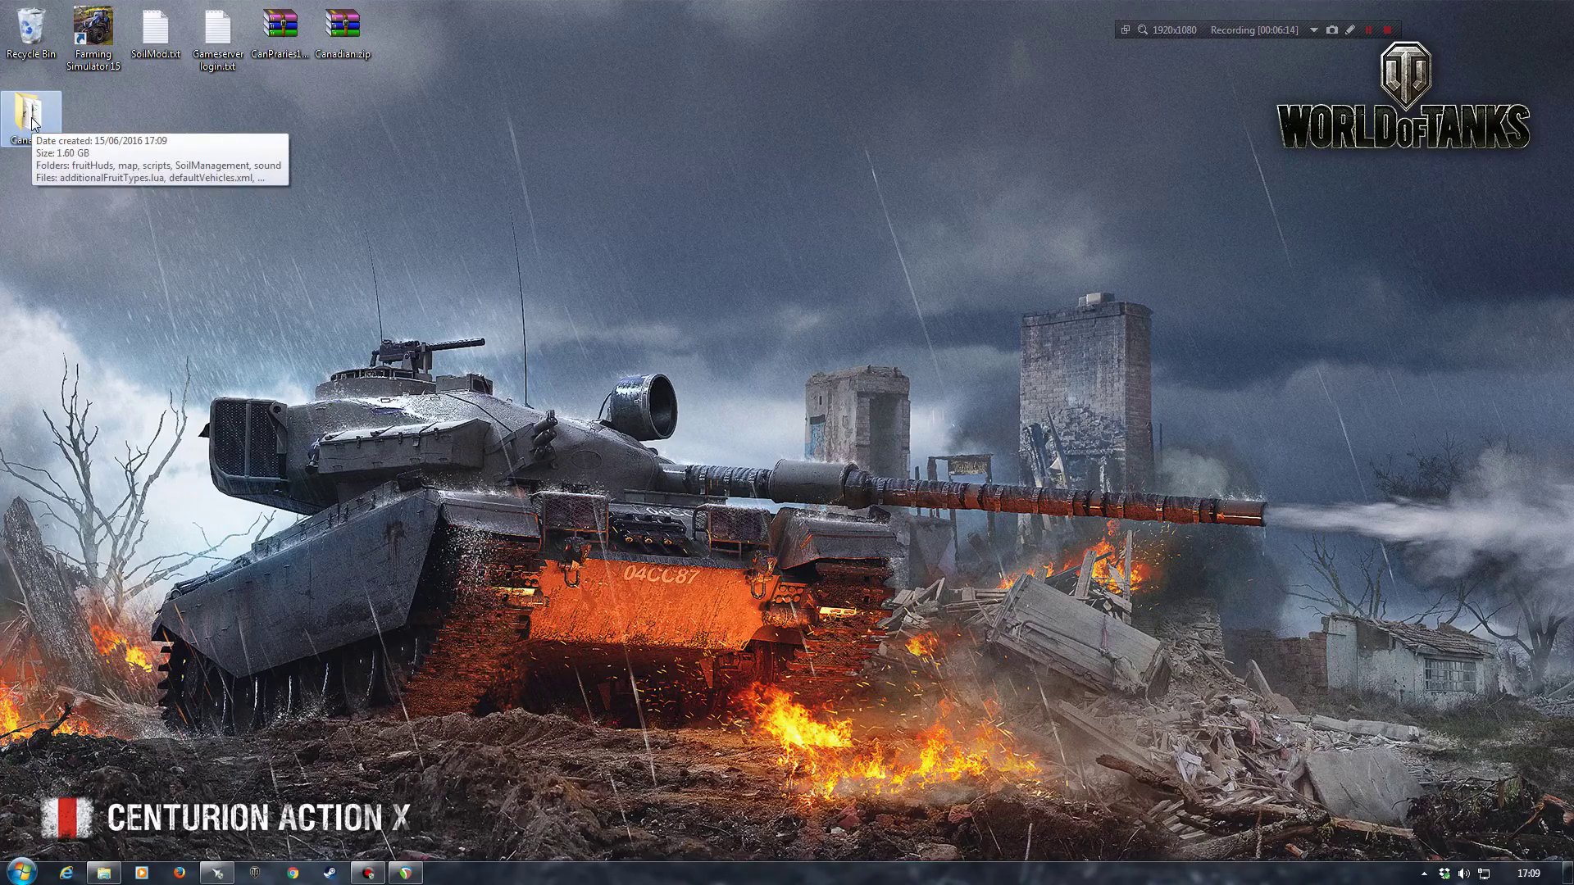
double_click(33, 123)
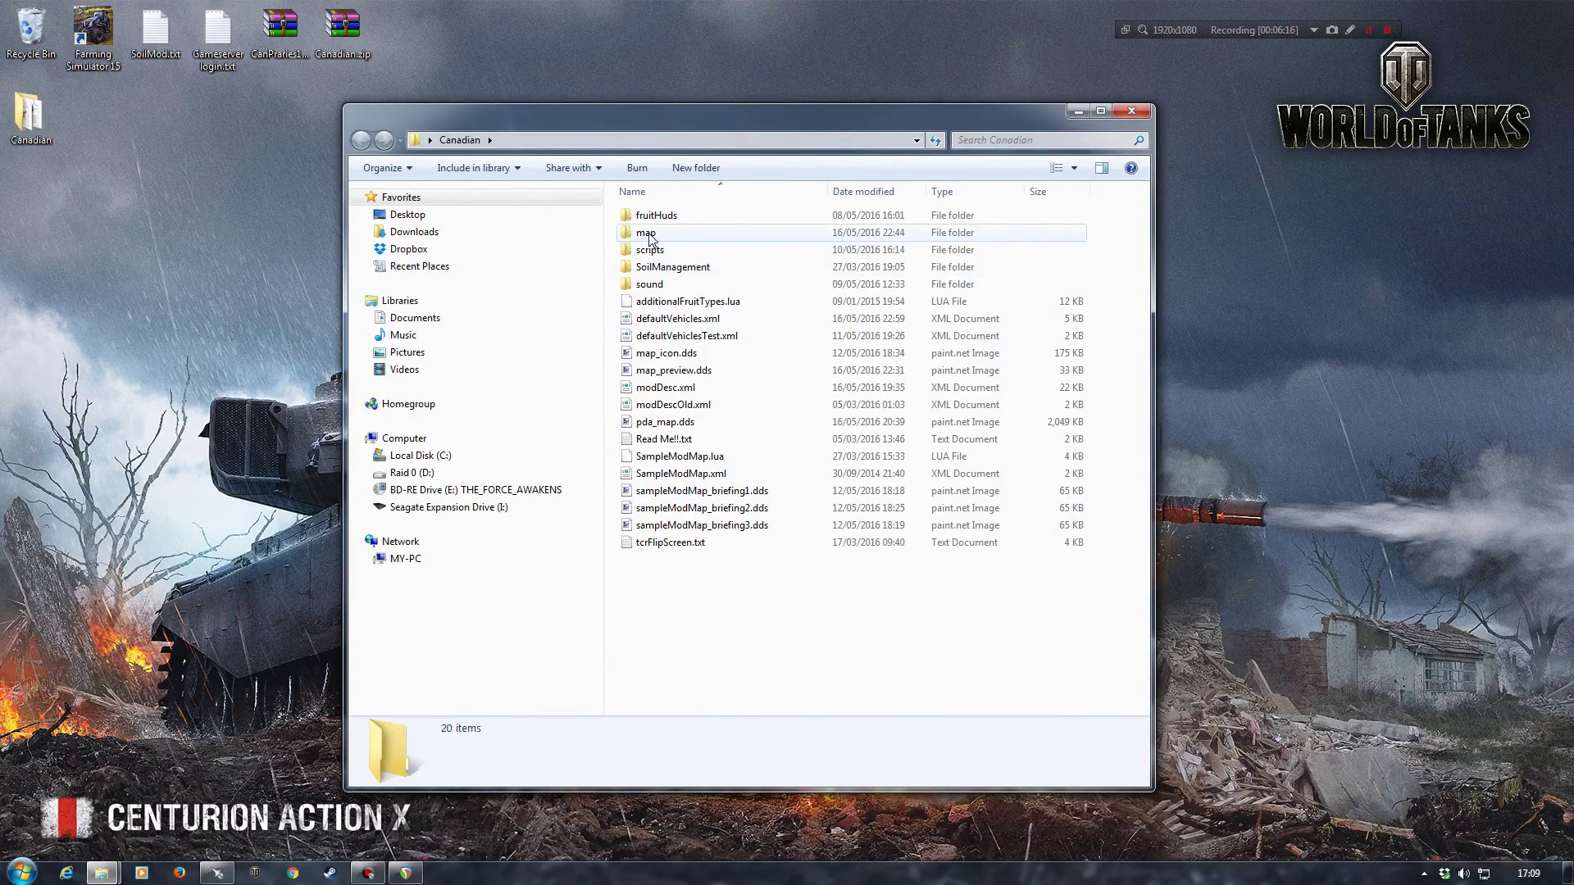
double_click(645, 234)
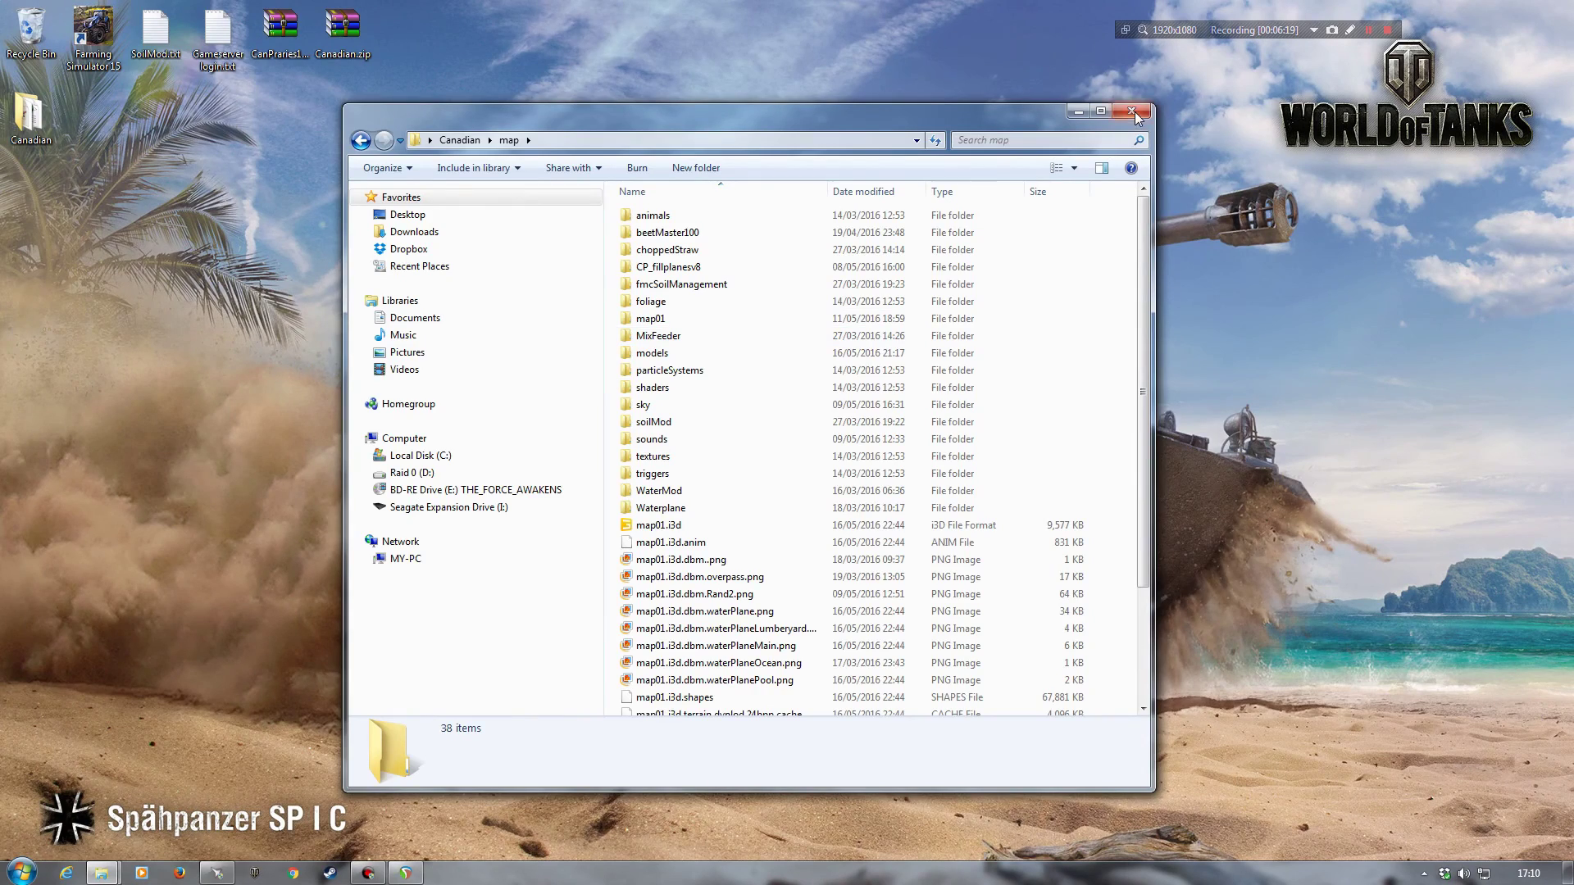
left_click(1134, 112)
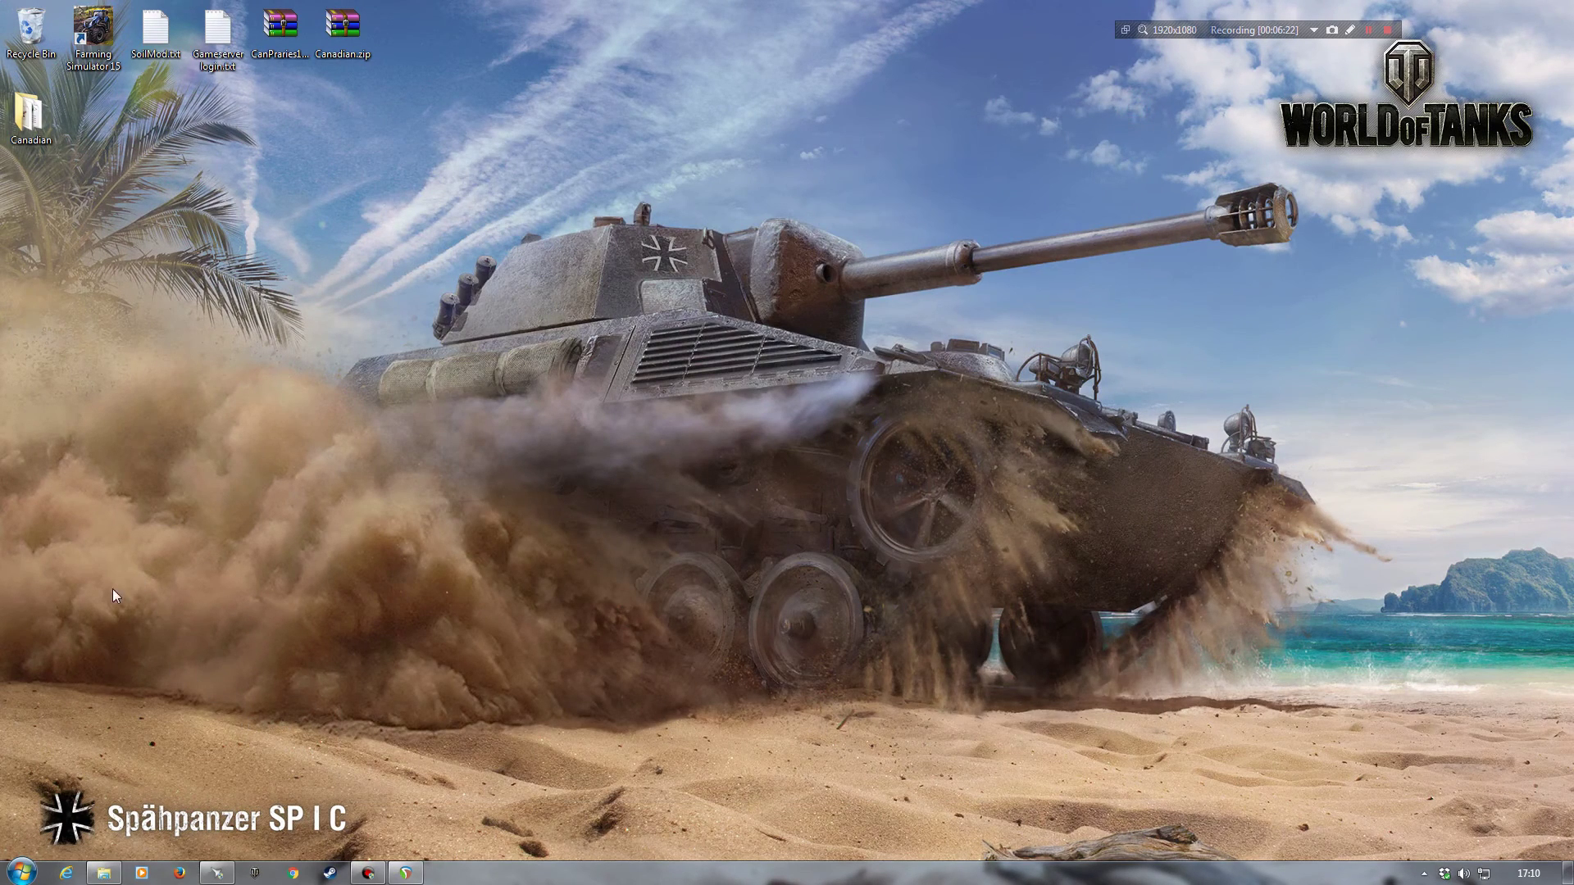
left_click(103, 873)
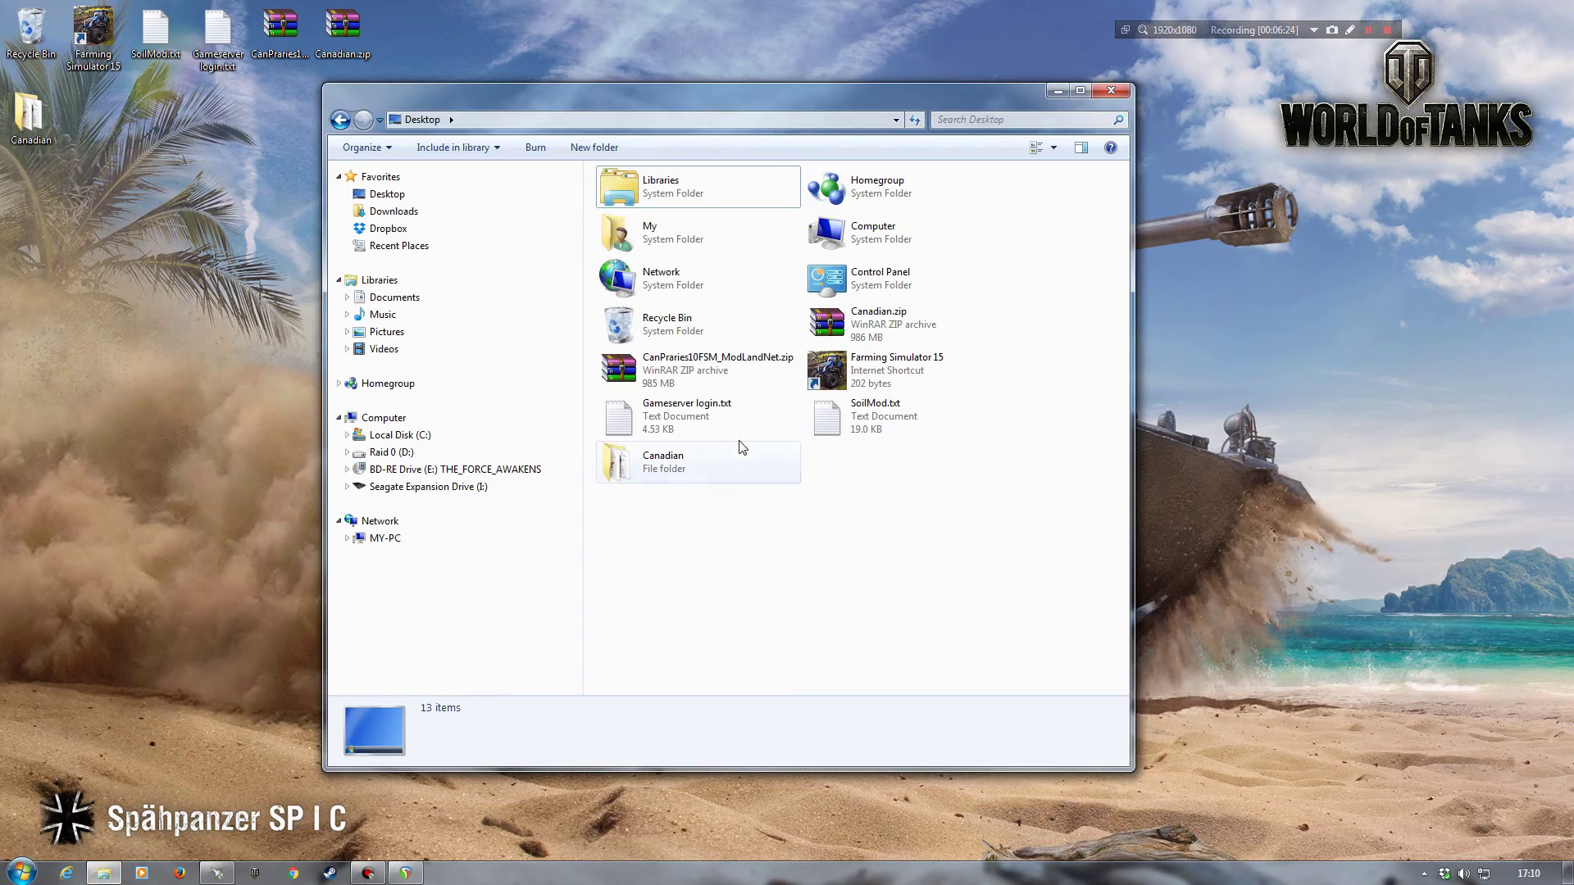
left_click(1110, 90)
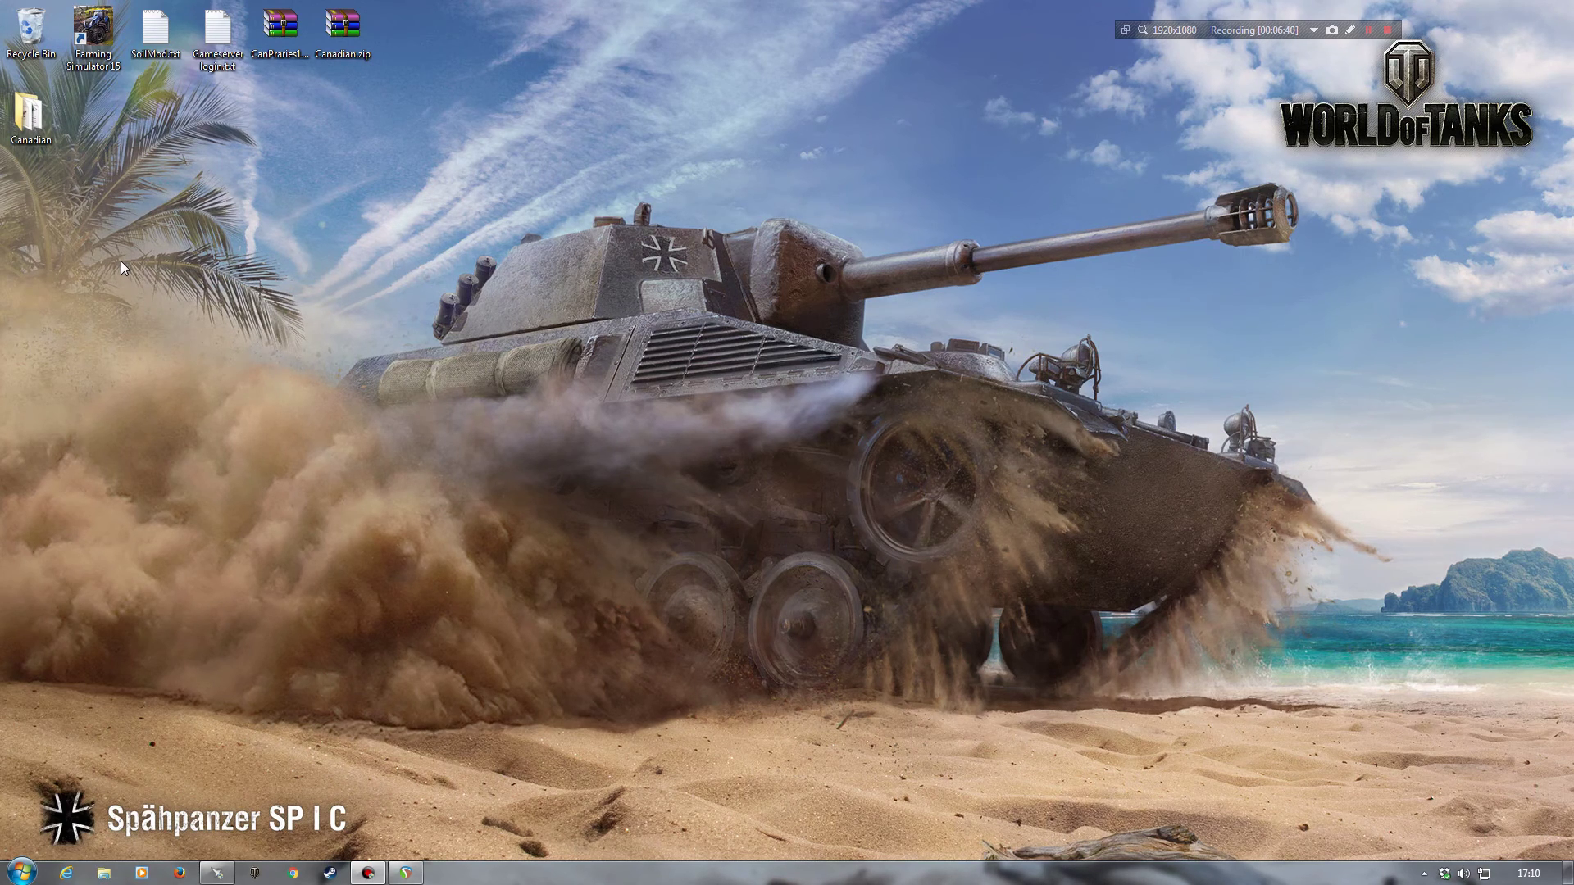
double_click(29, 115)
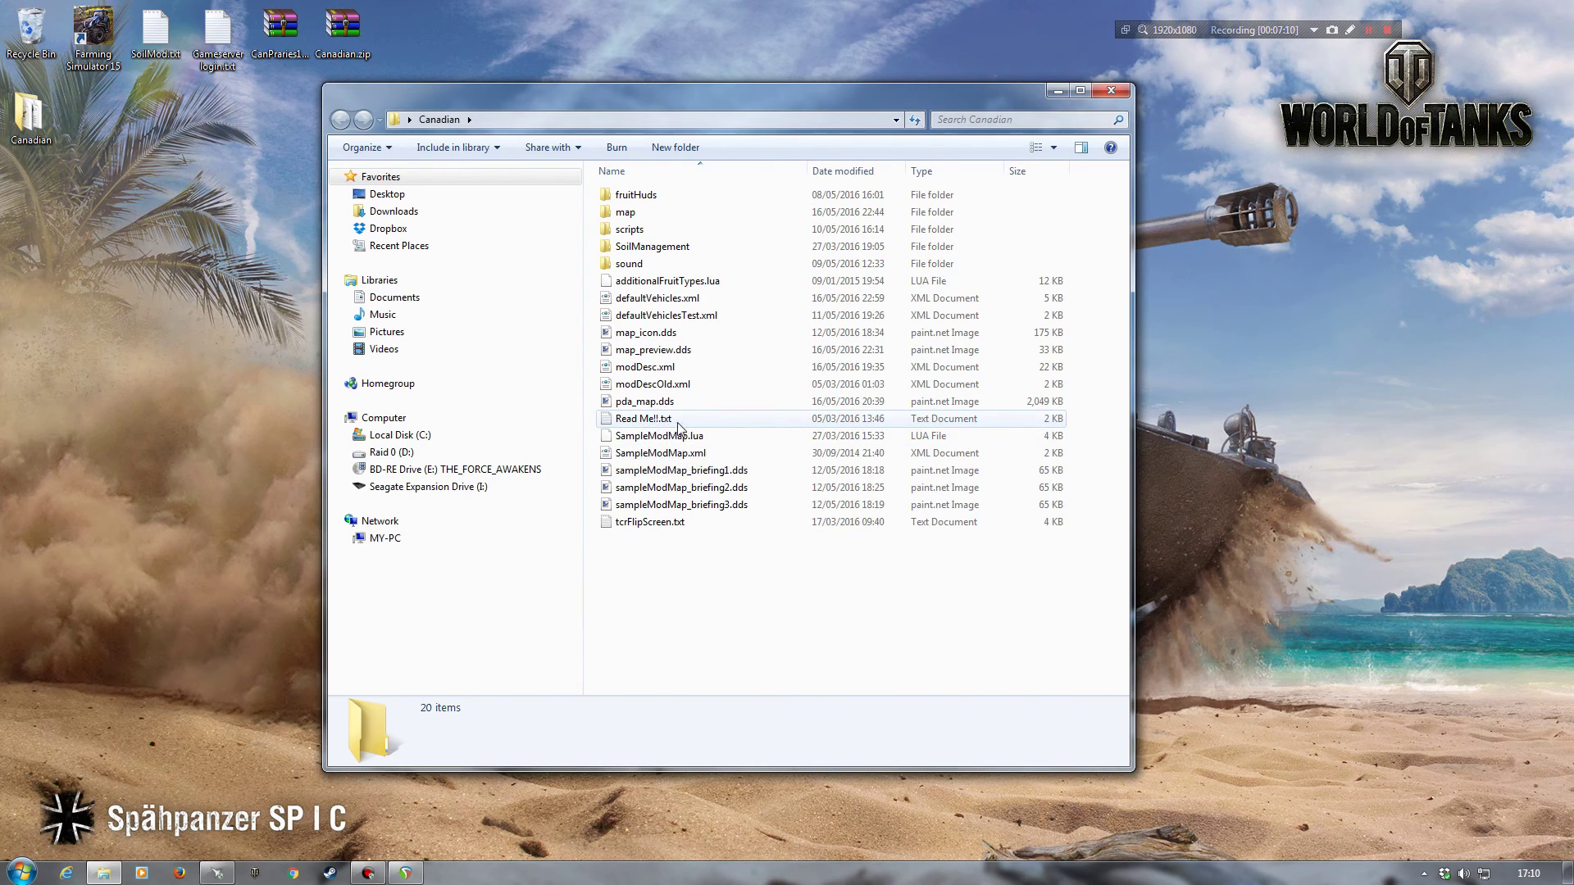
Open Read Me!!.txt from the Canadian folder for editing in Notepad++
right_click(641, 421)
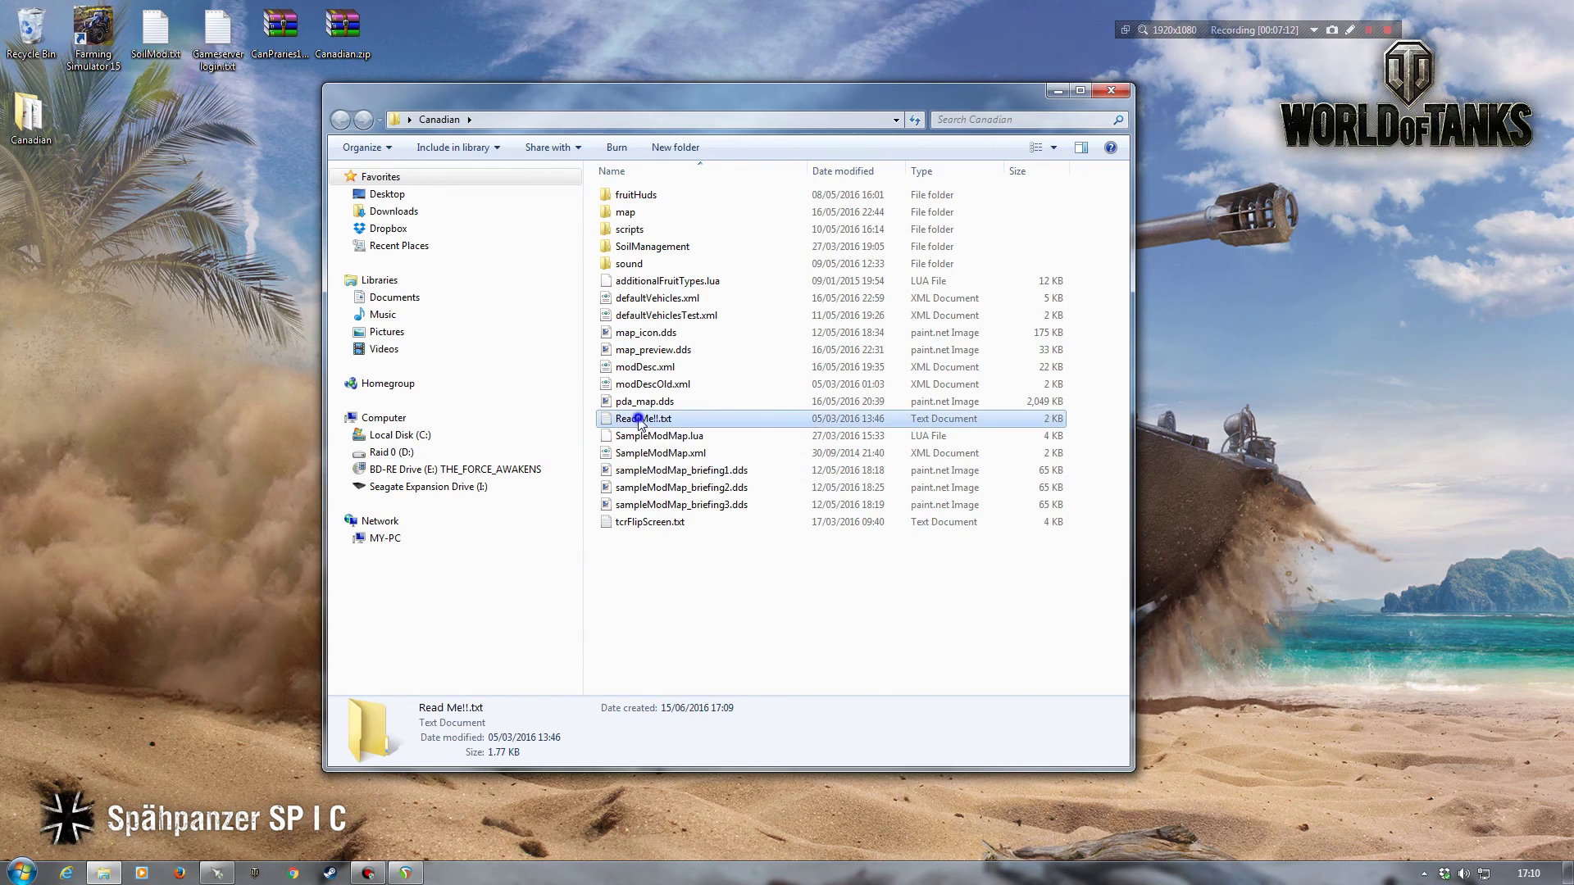
left_click(710, 482)
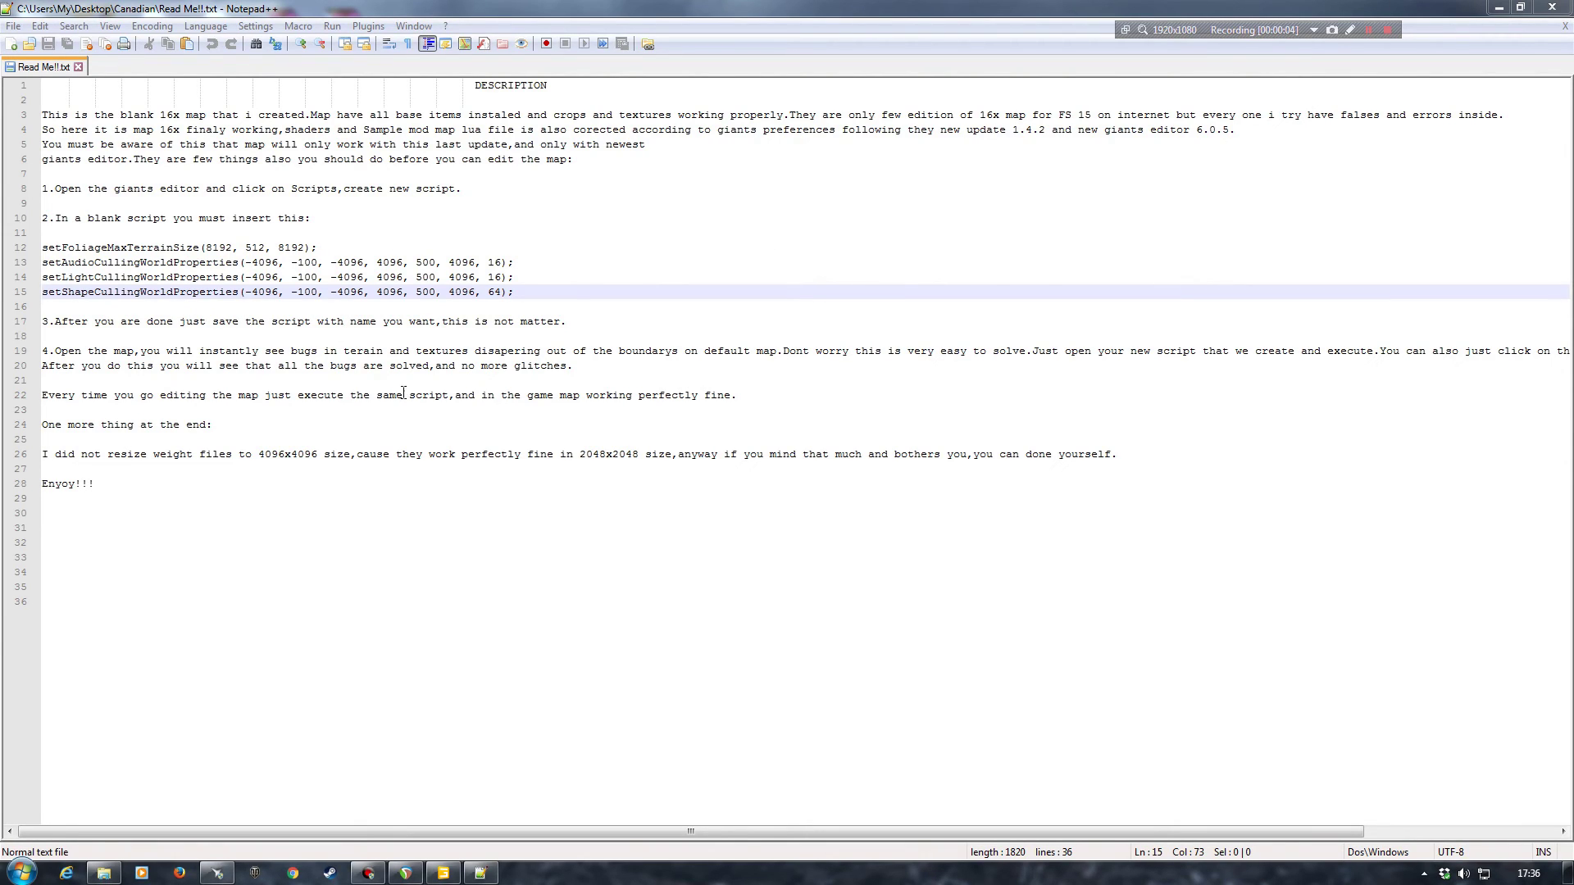
left_click(442, 873)
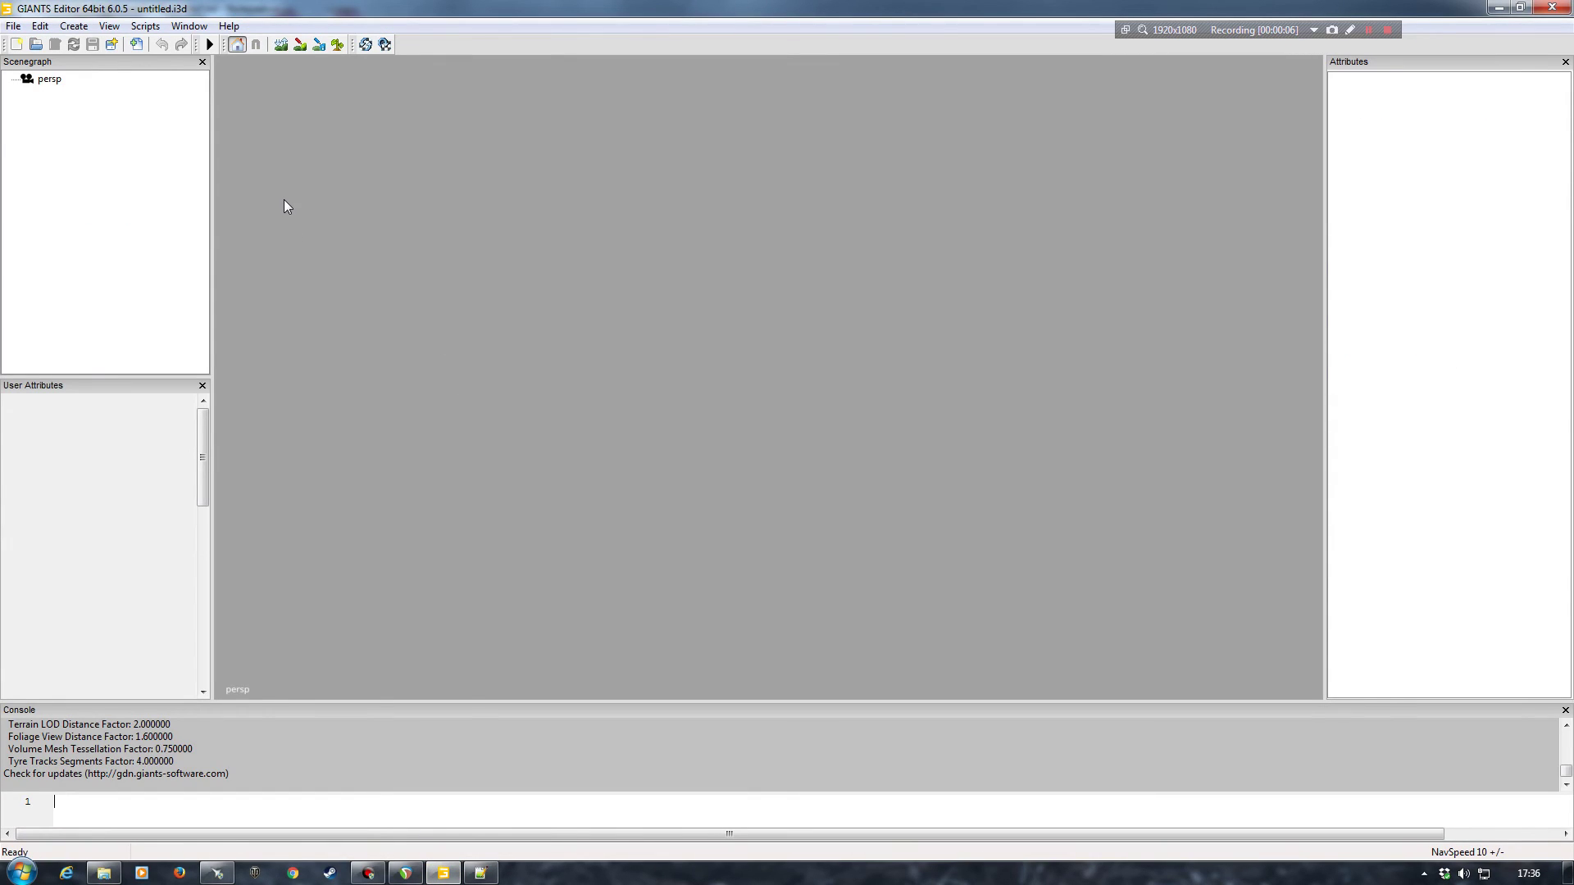
Create a new Lua script named map16x from the Scripts menu
left_click(144, 27)
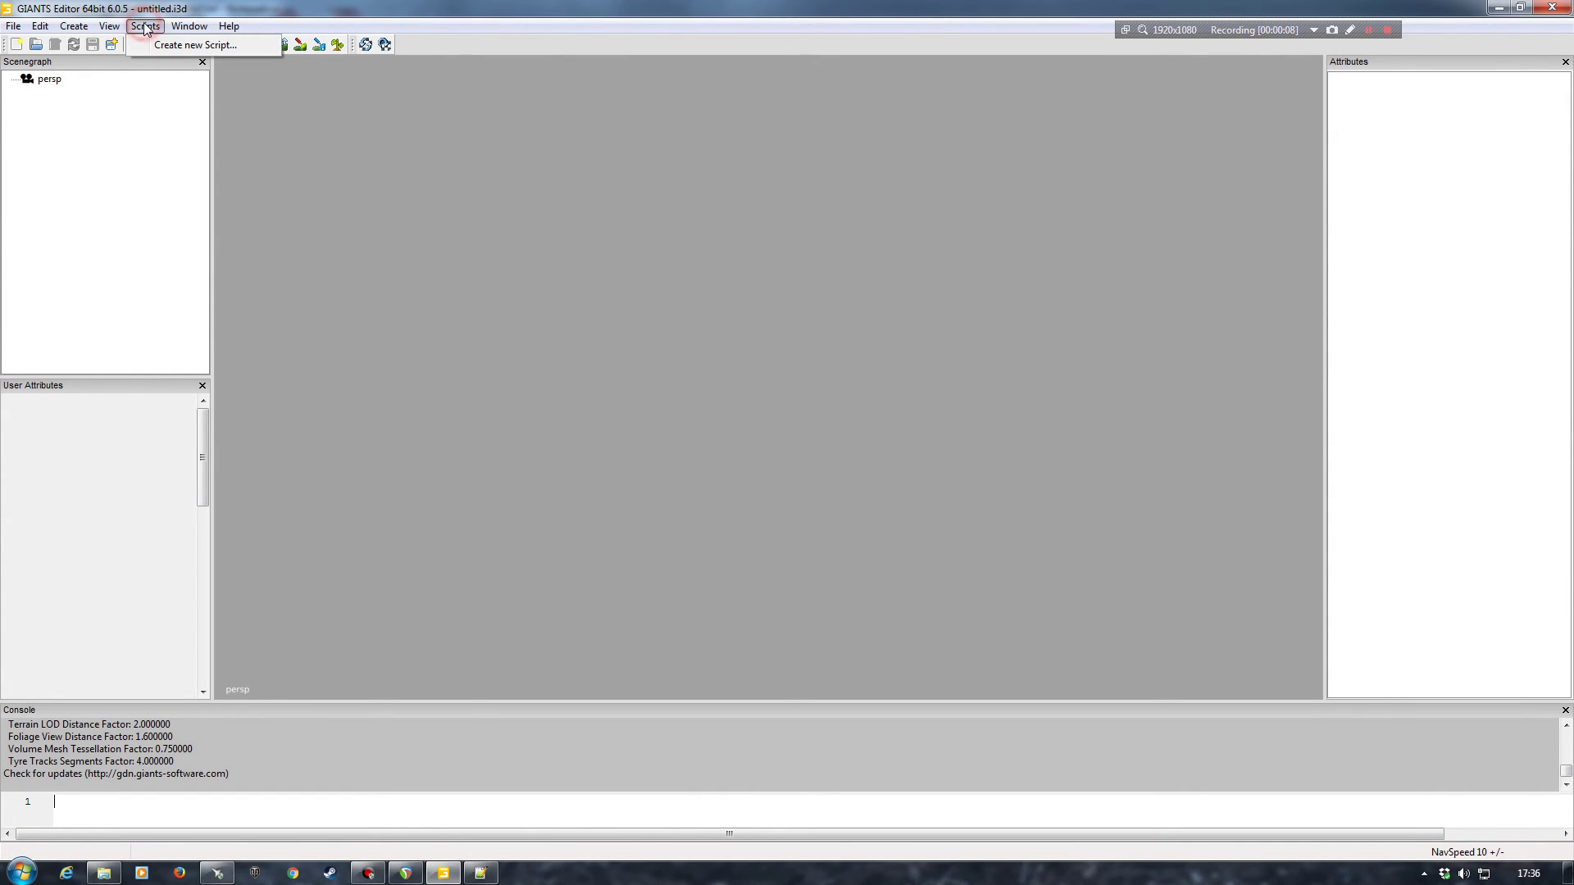
left_click(188, 45)
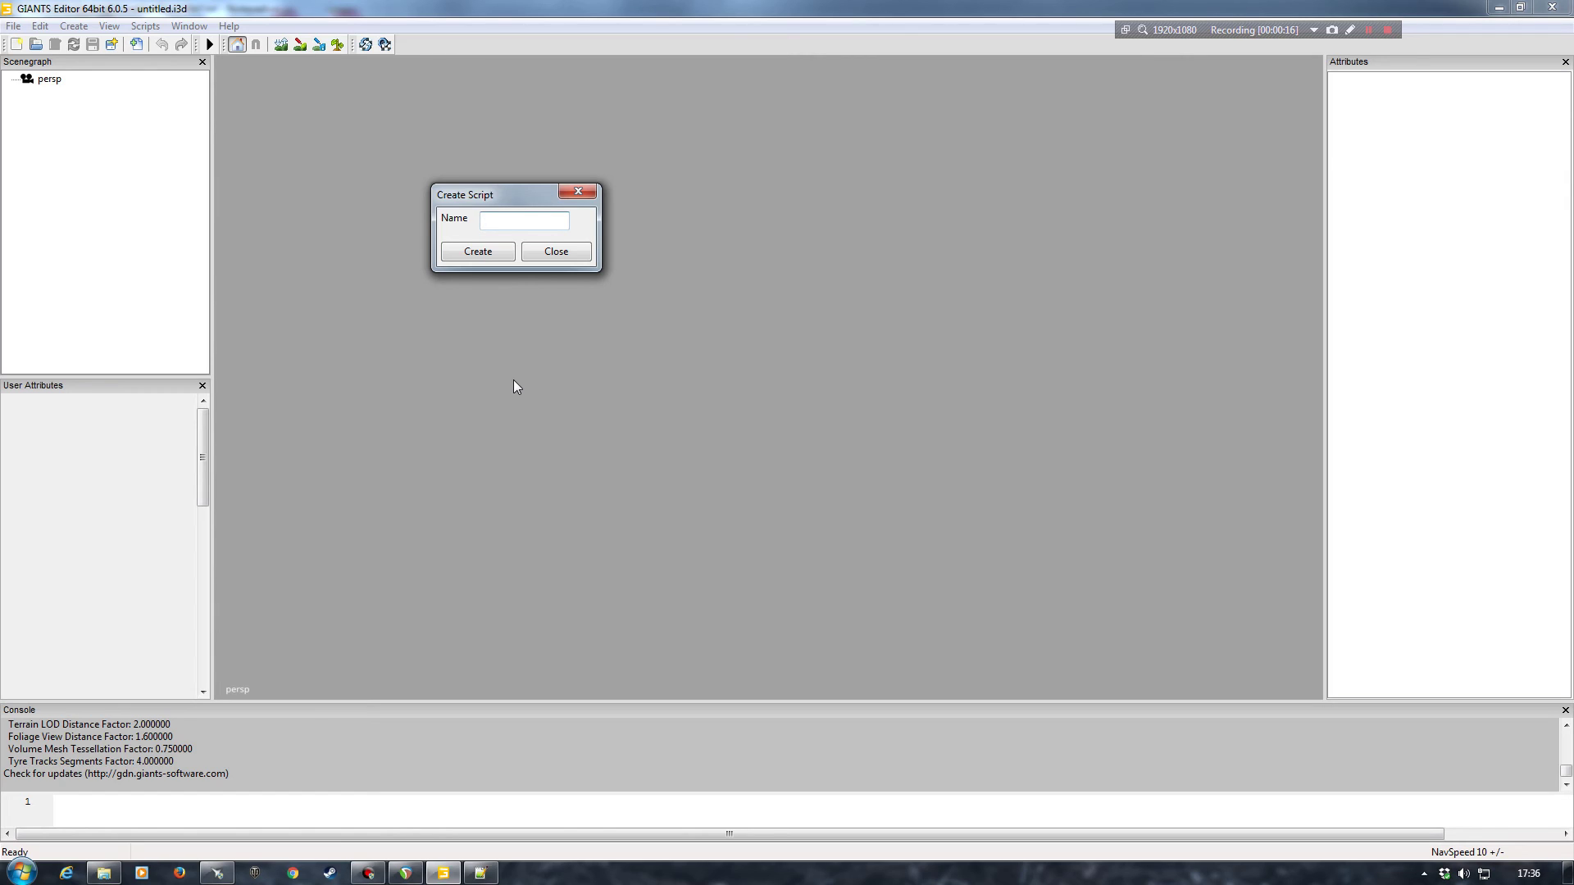
type("map16x")
left_click(472, 254)
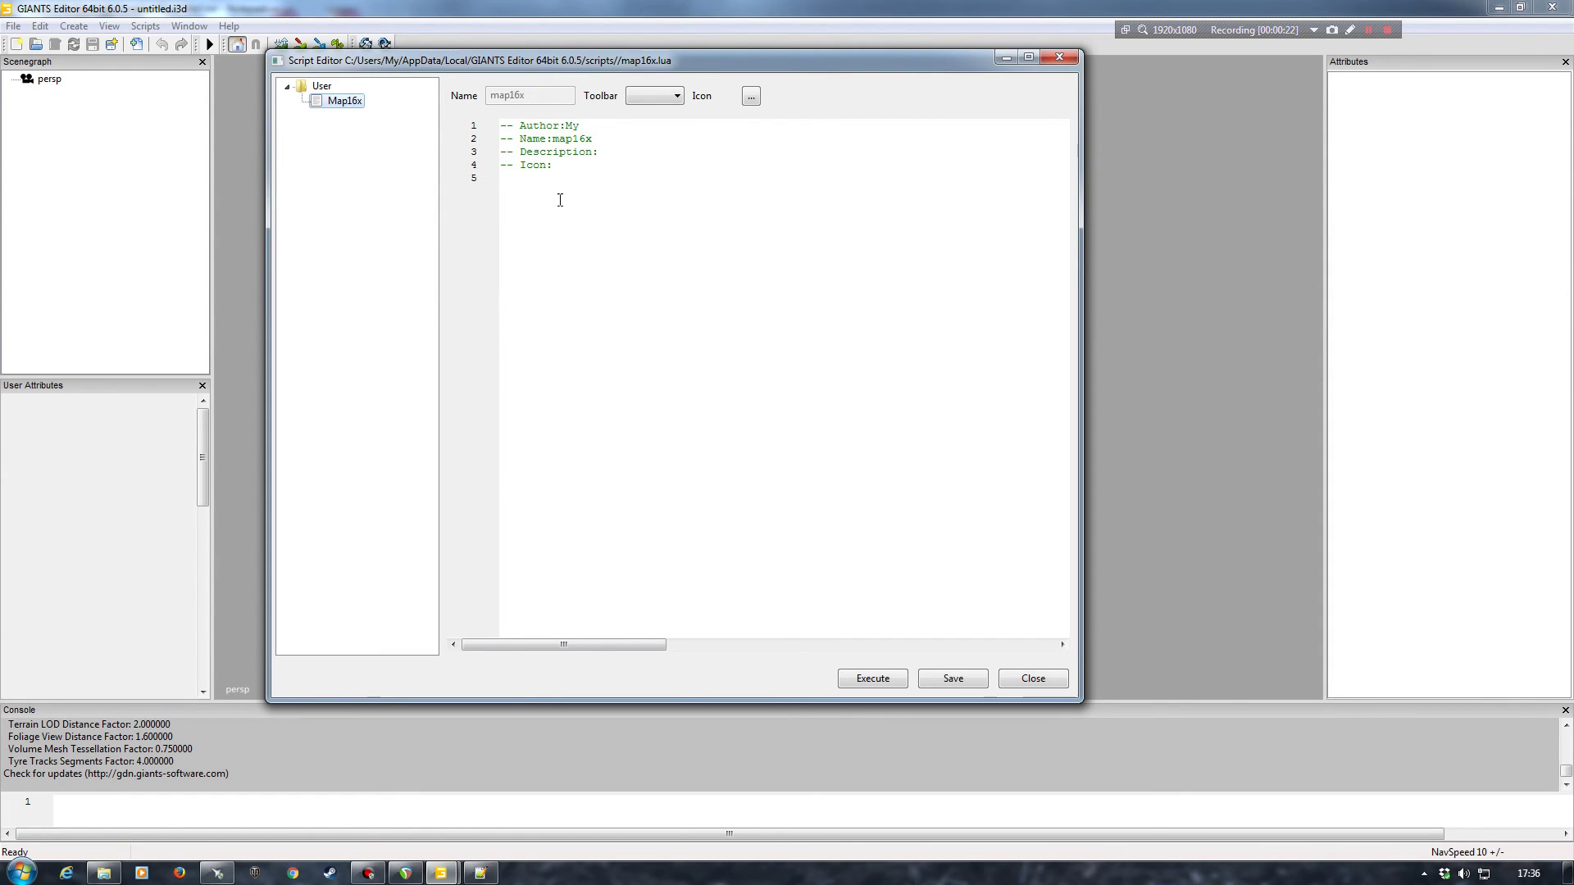
Copy the readme's four script lines 12–15 and paste them on line 5 of map16x
left_click(606, 129)
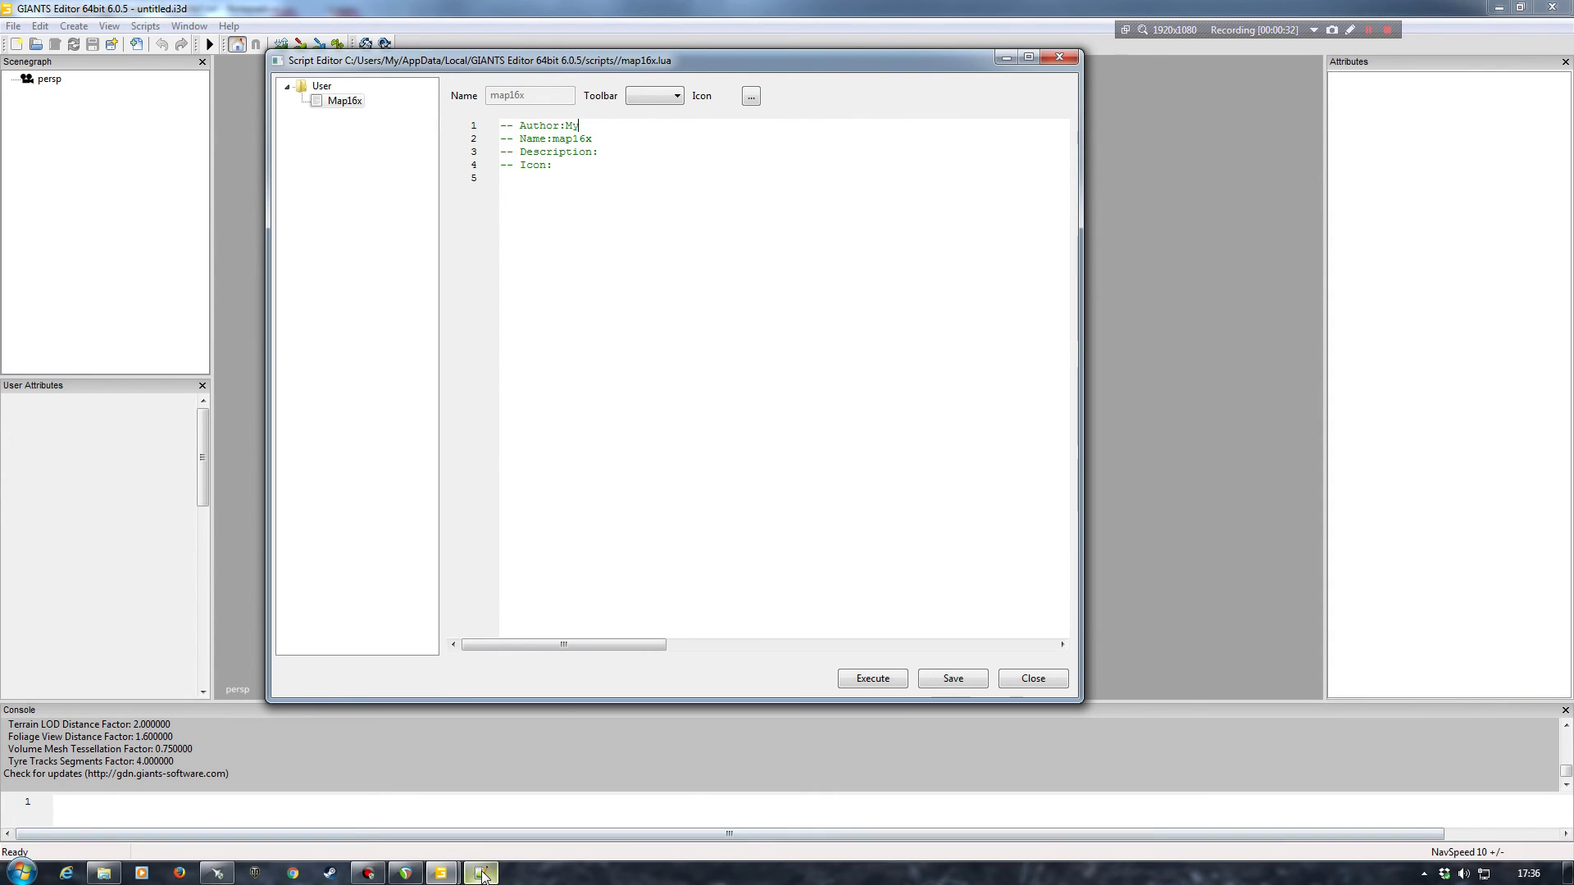
left_click(480, 738)
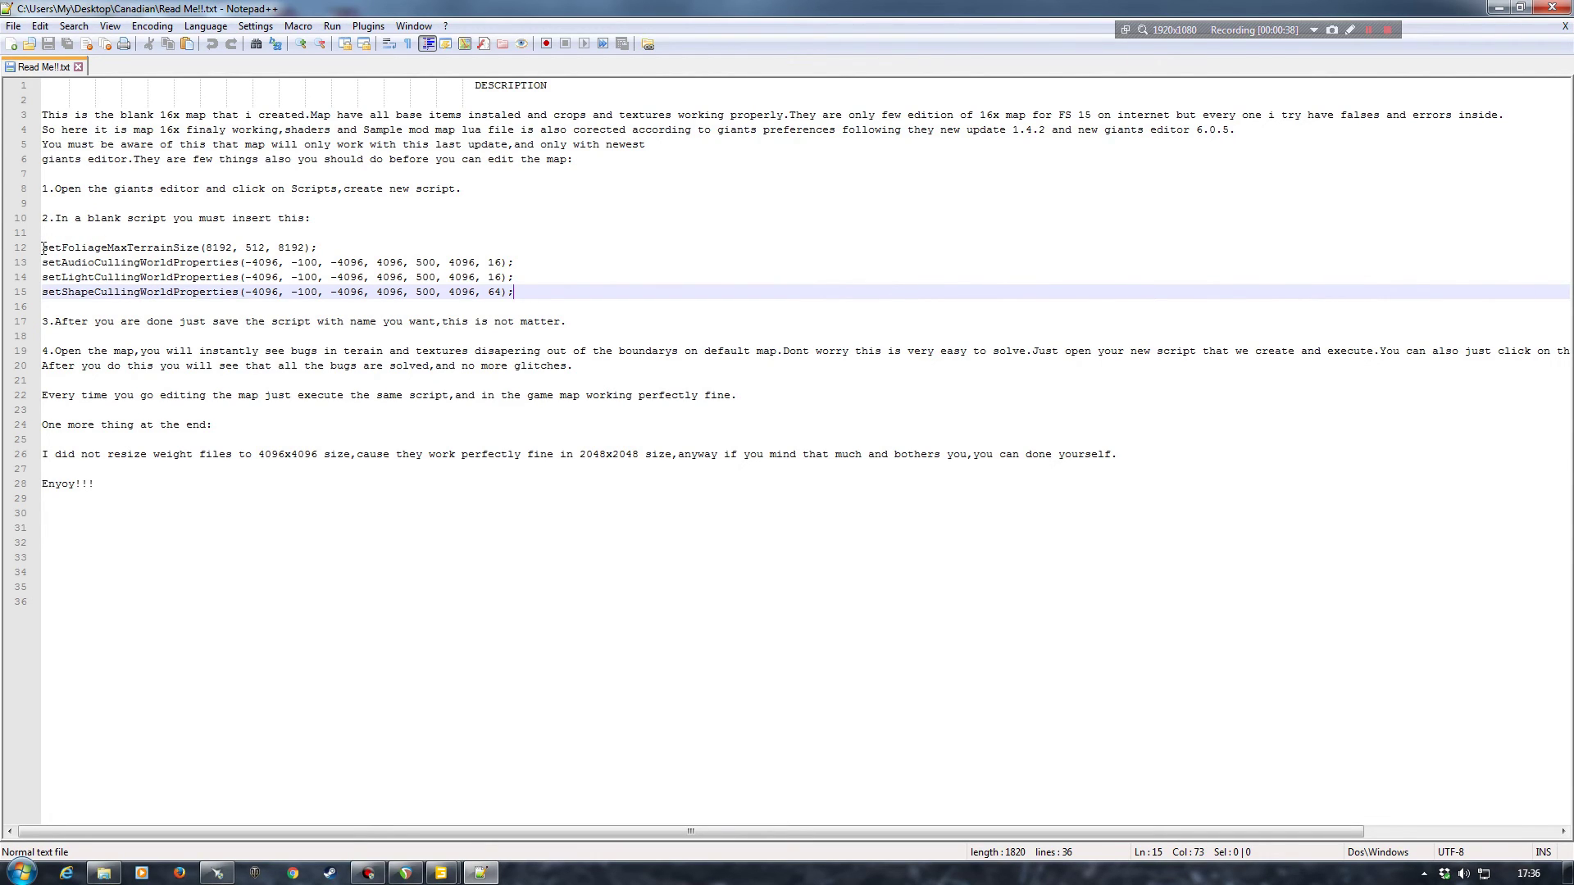
left_click_drag(43, 248, 423, 301)
key("ctrl+c")
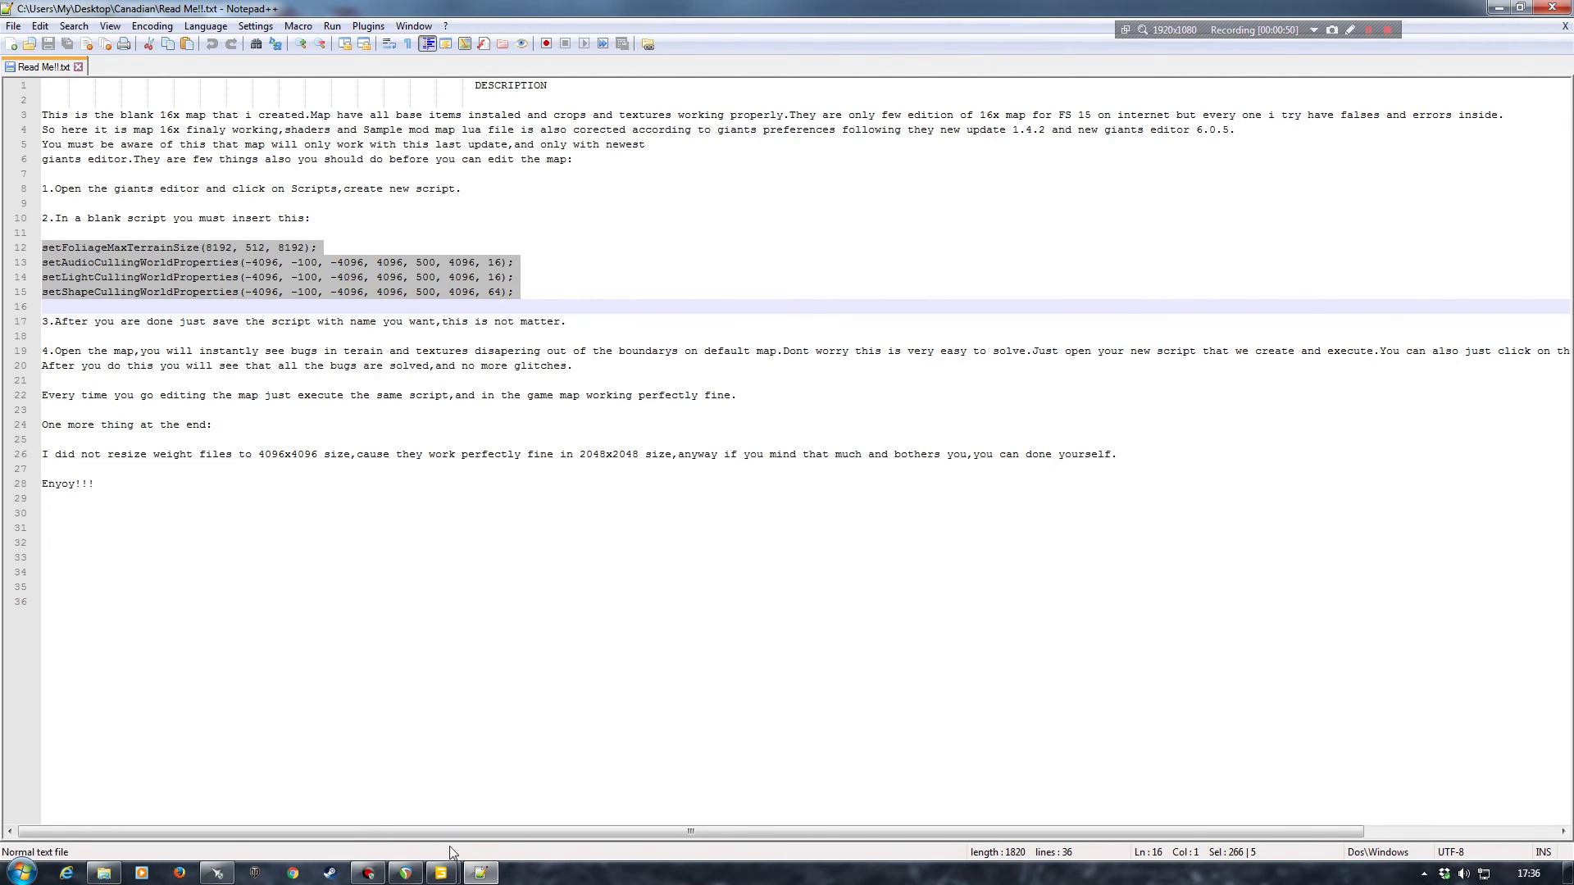
left_click(441, 873)
left_click(535, 733)
left_click(511, 178)
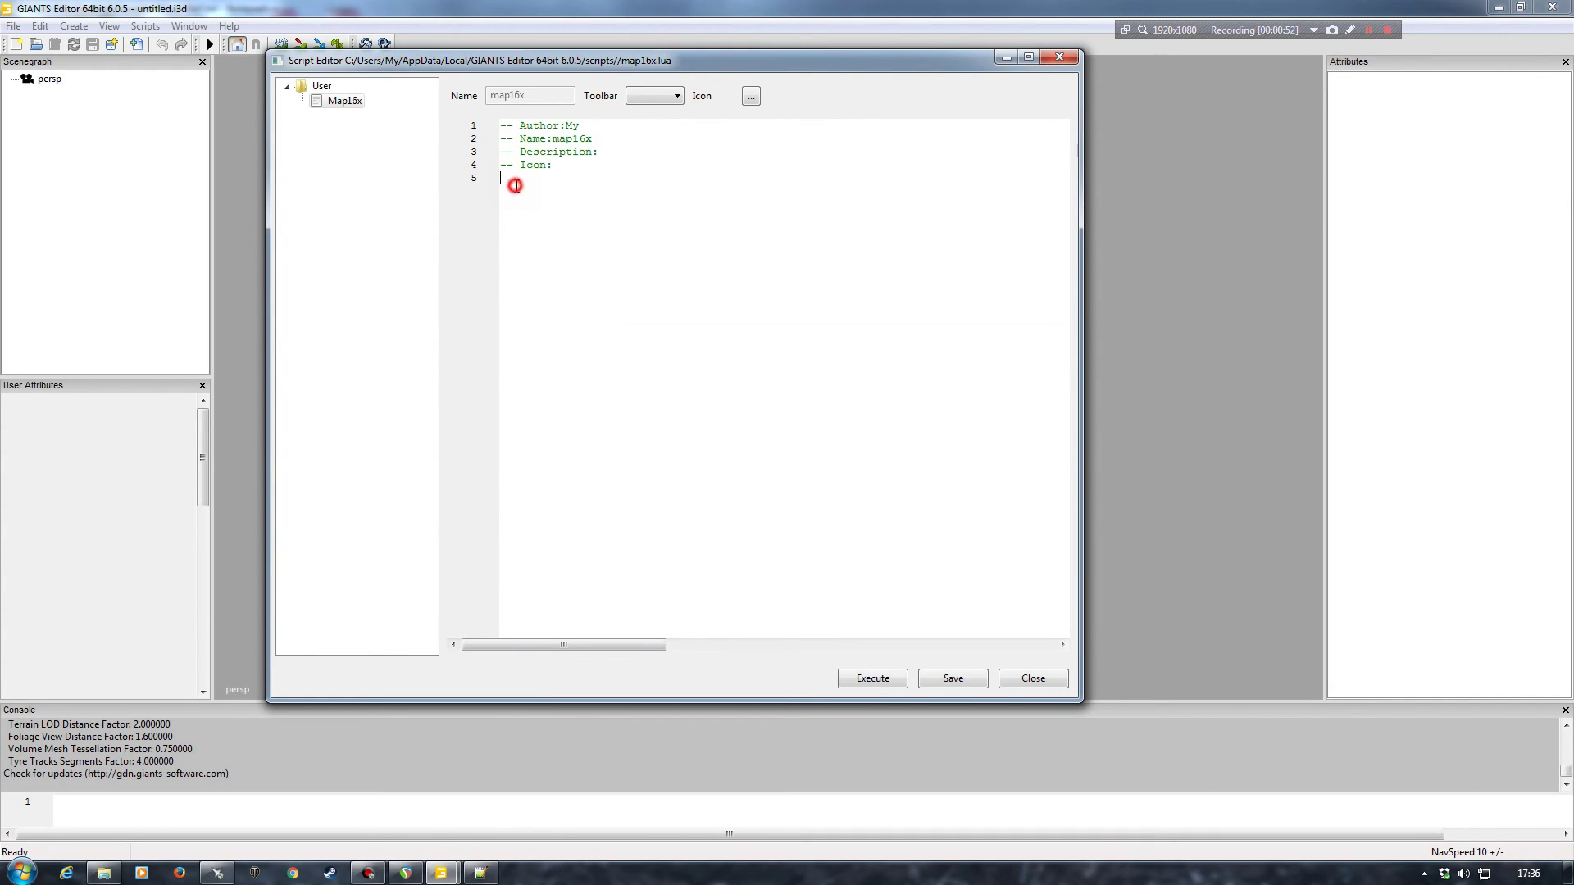
key("ctrl+v")
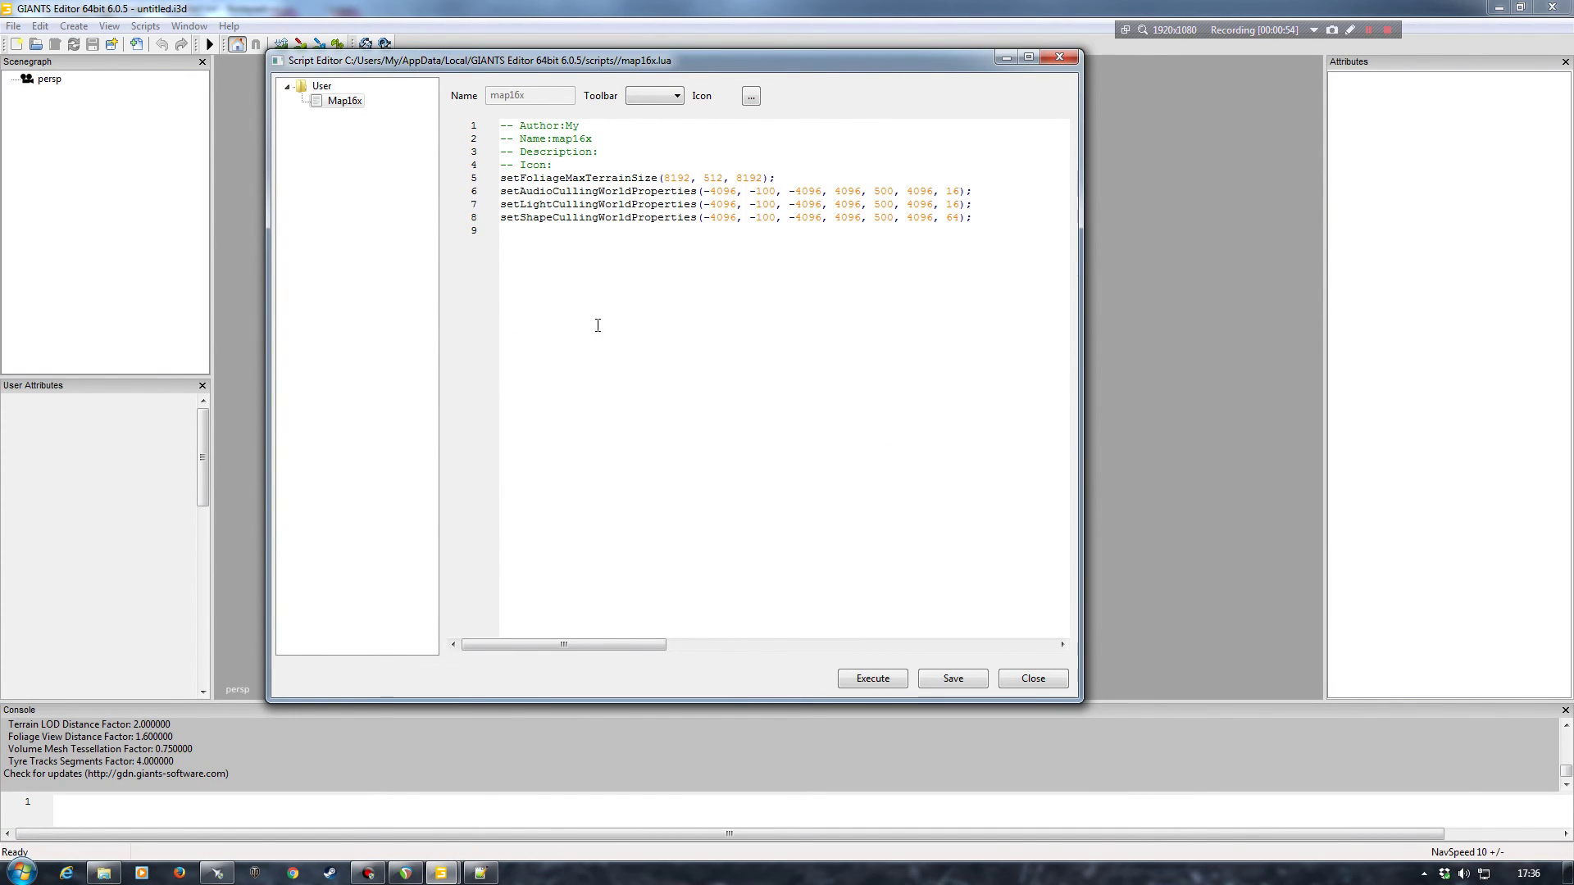
Save and execute the map16x script, then close the Script Editor
left_click(929, 672)
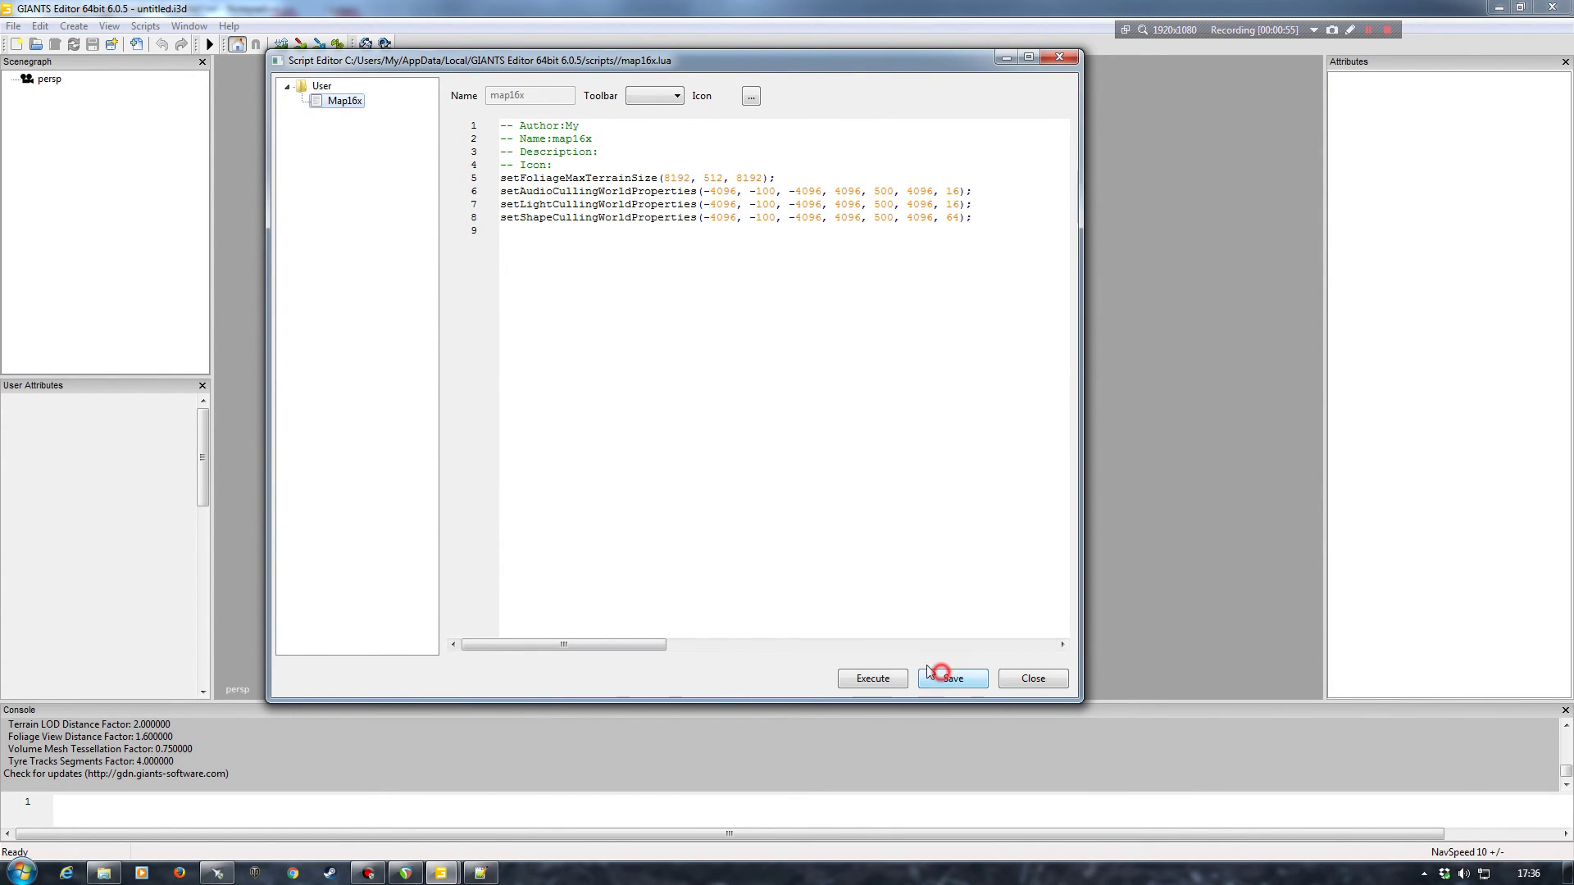
left_click(882, 681)
left_click(1031, 678)
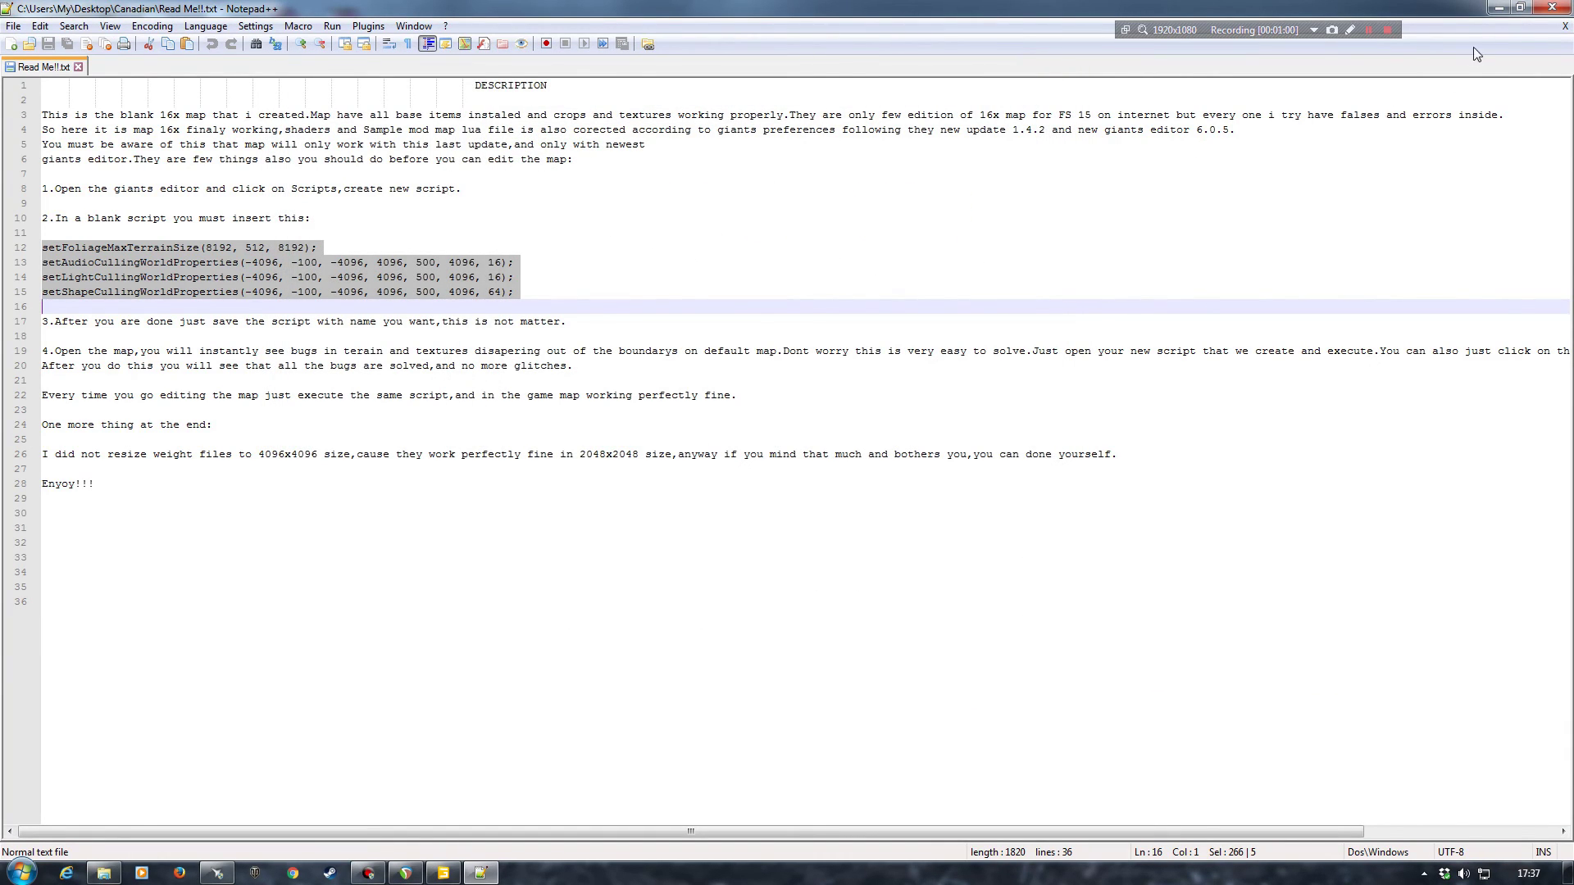
left_click(1499, 7)
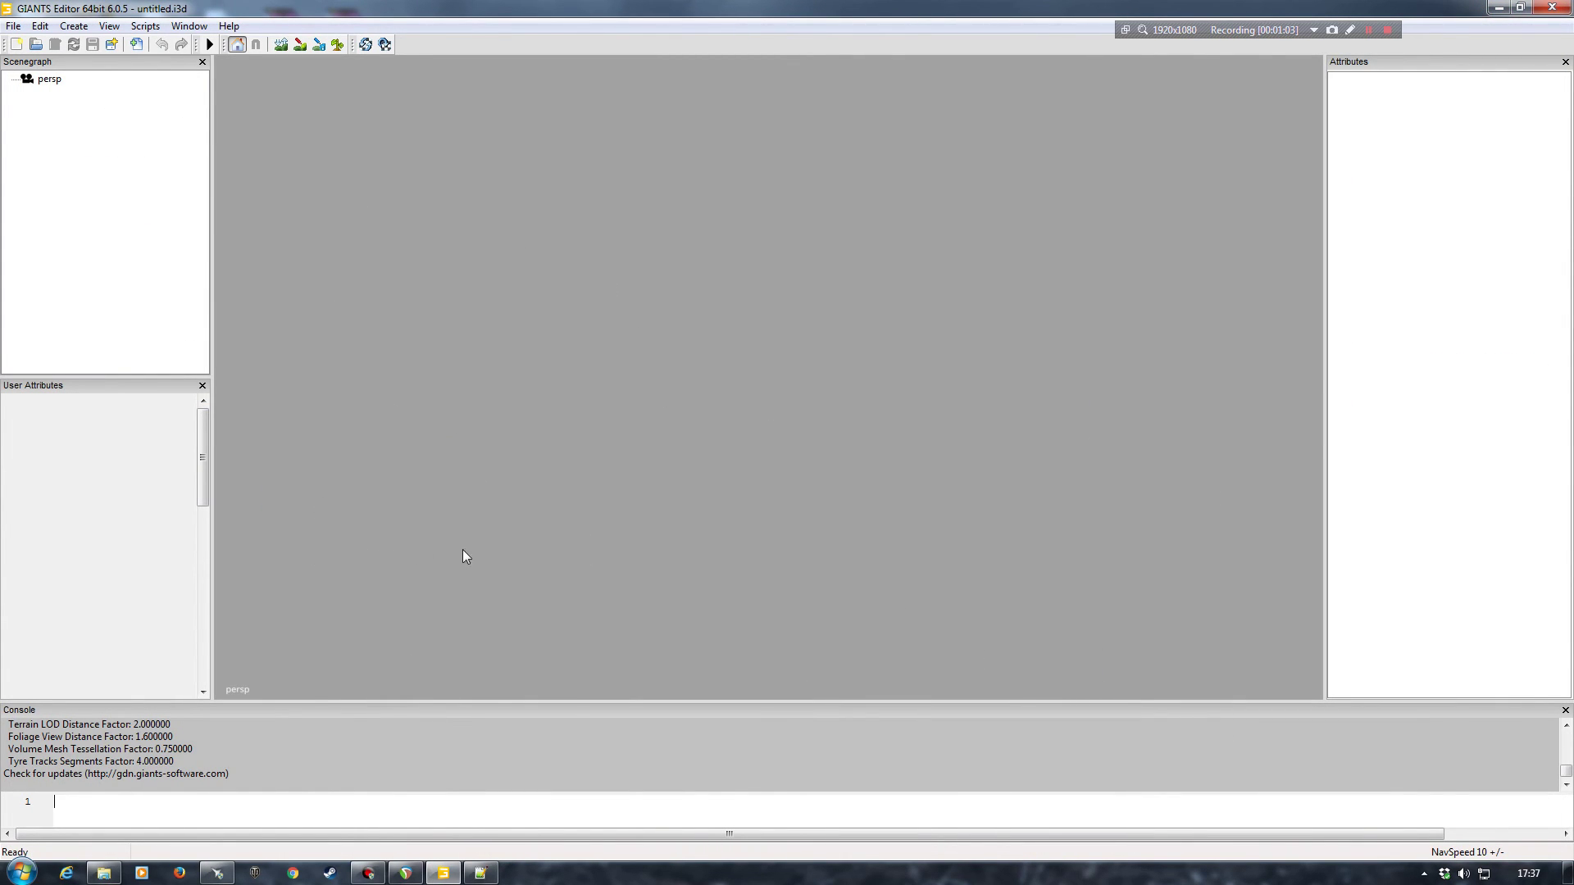
Load map01.i3d from Desktop > Canadian > map into the scene
left_click(13, 27)
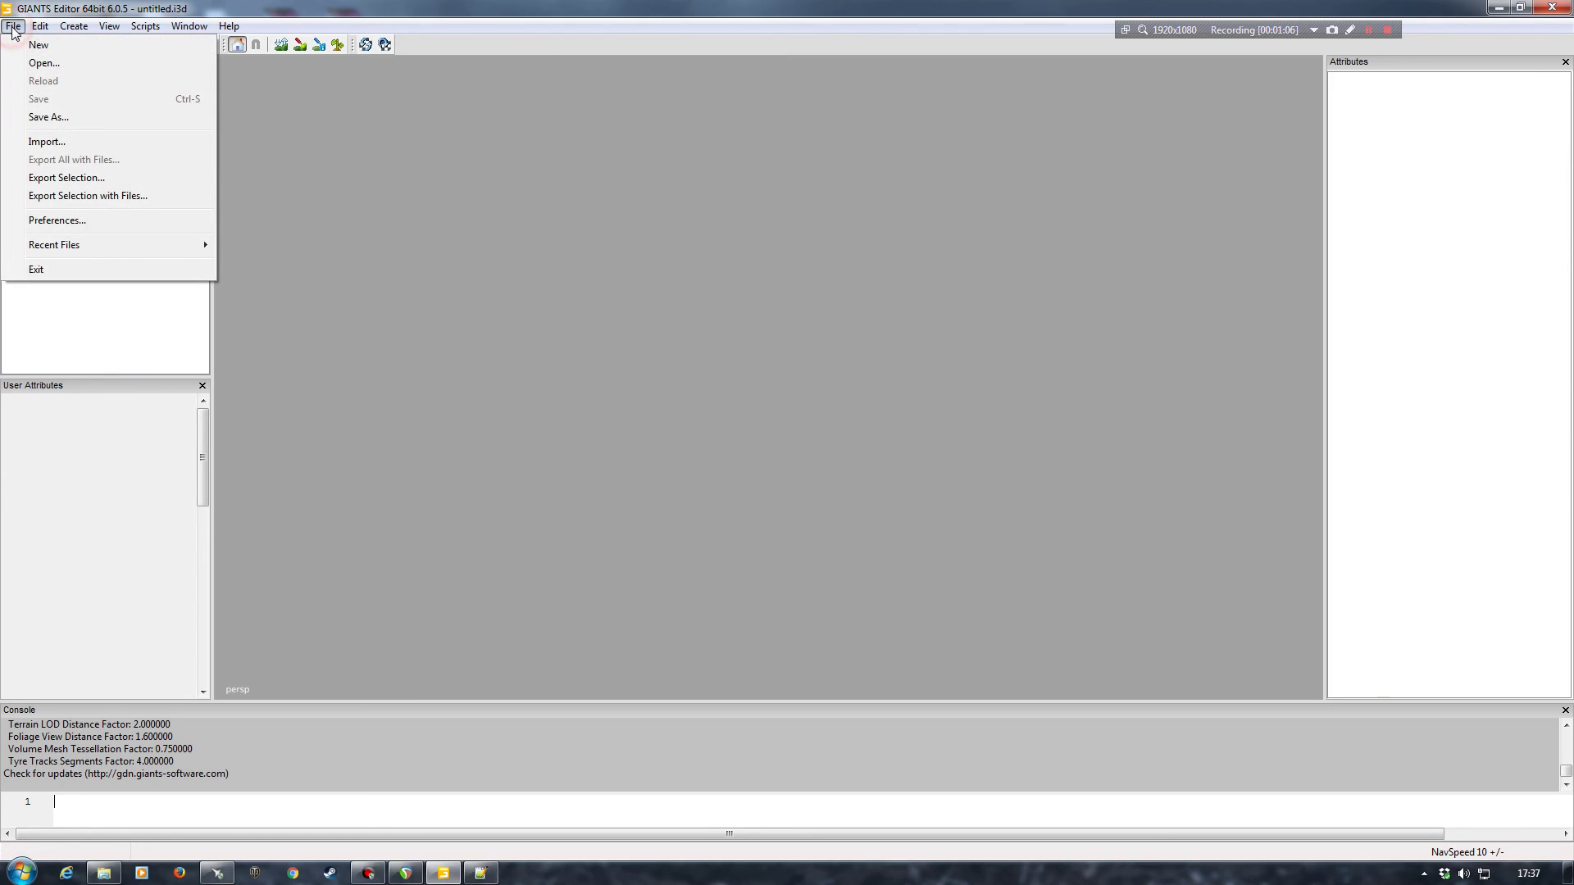
left_click(44, 63)
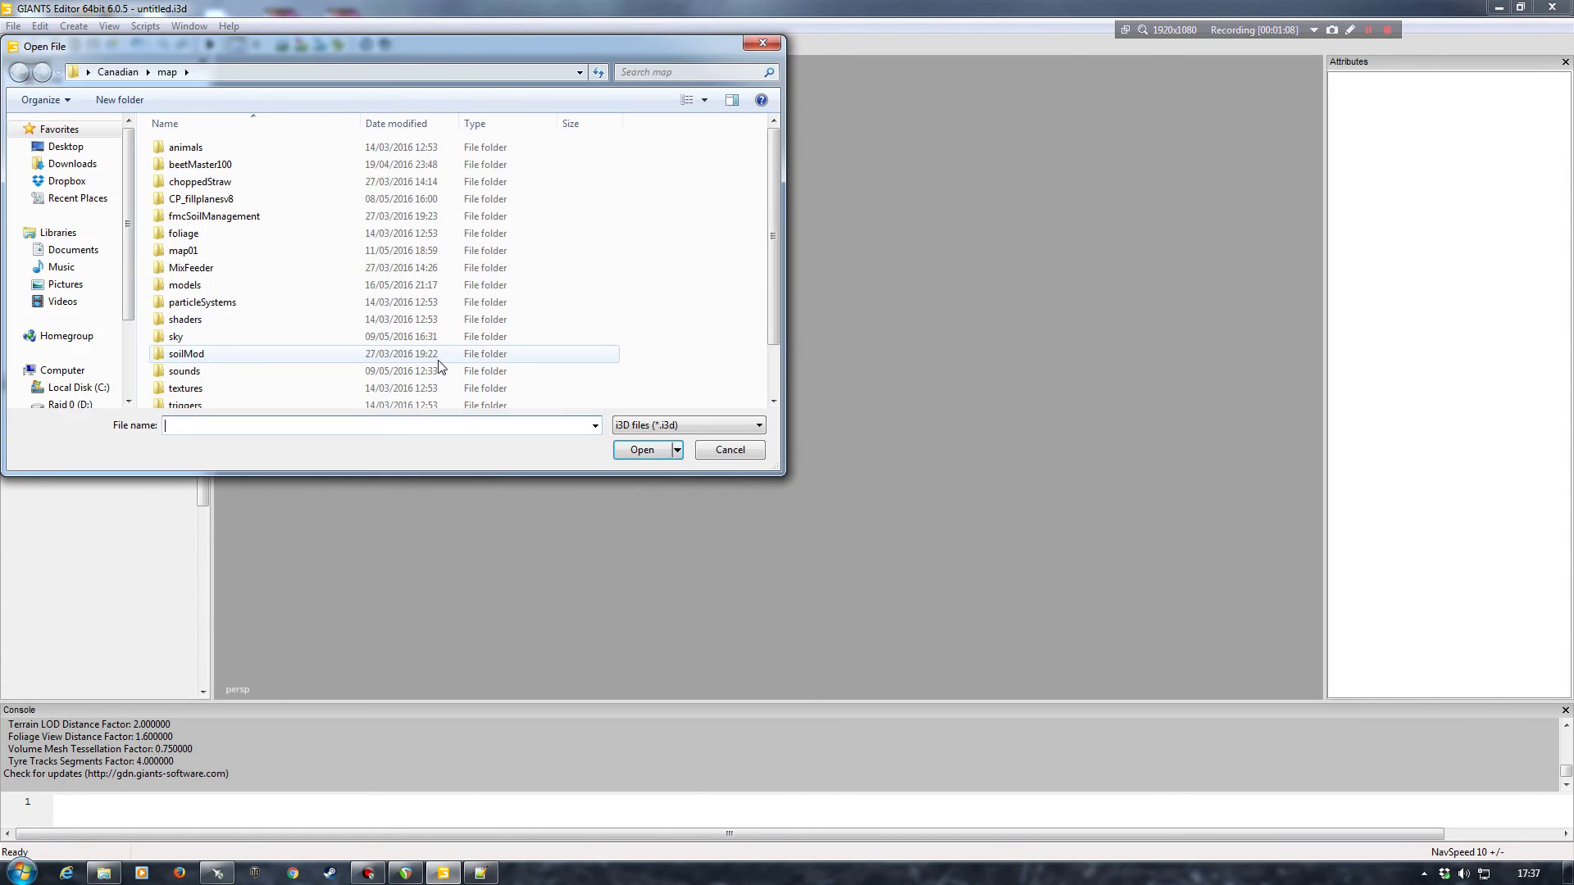
left_click(65, 147)
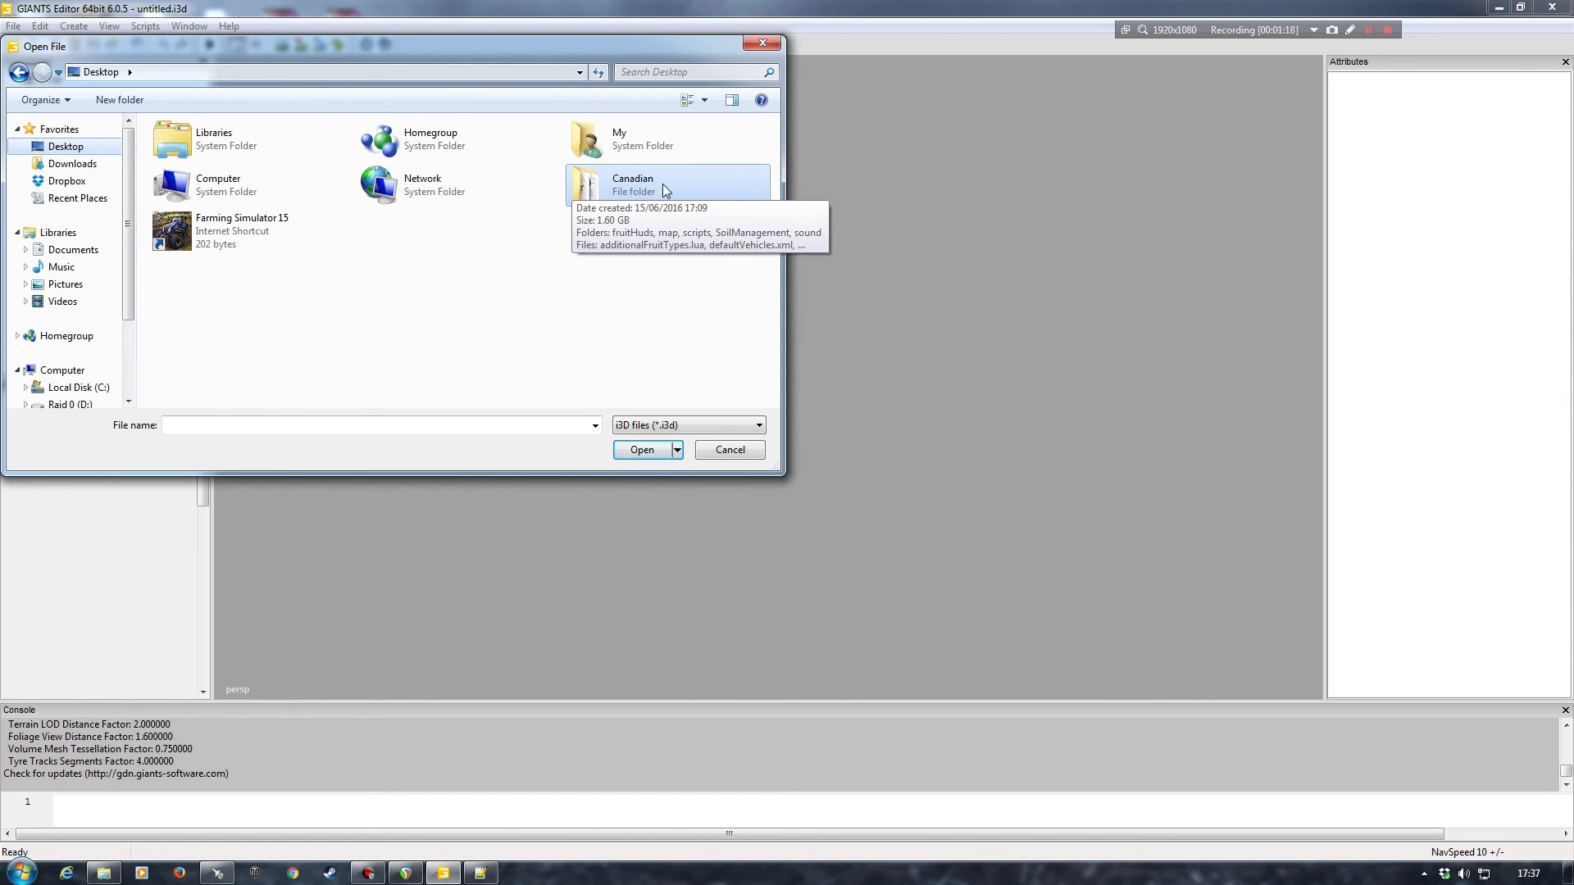
double_click(592, 191)
double_click(177, 165)
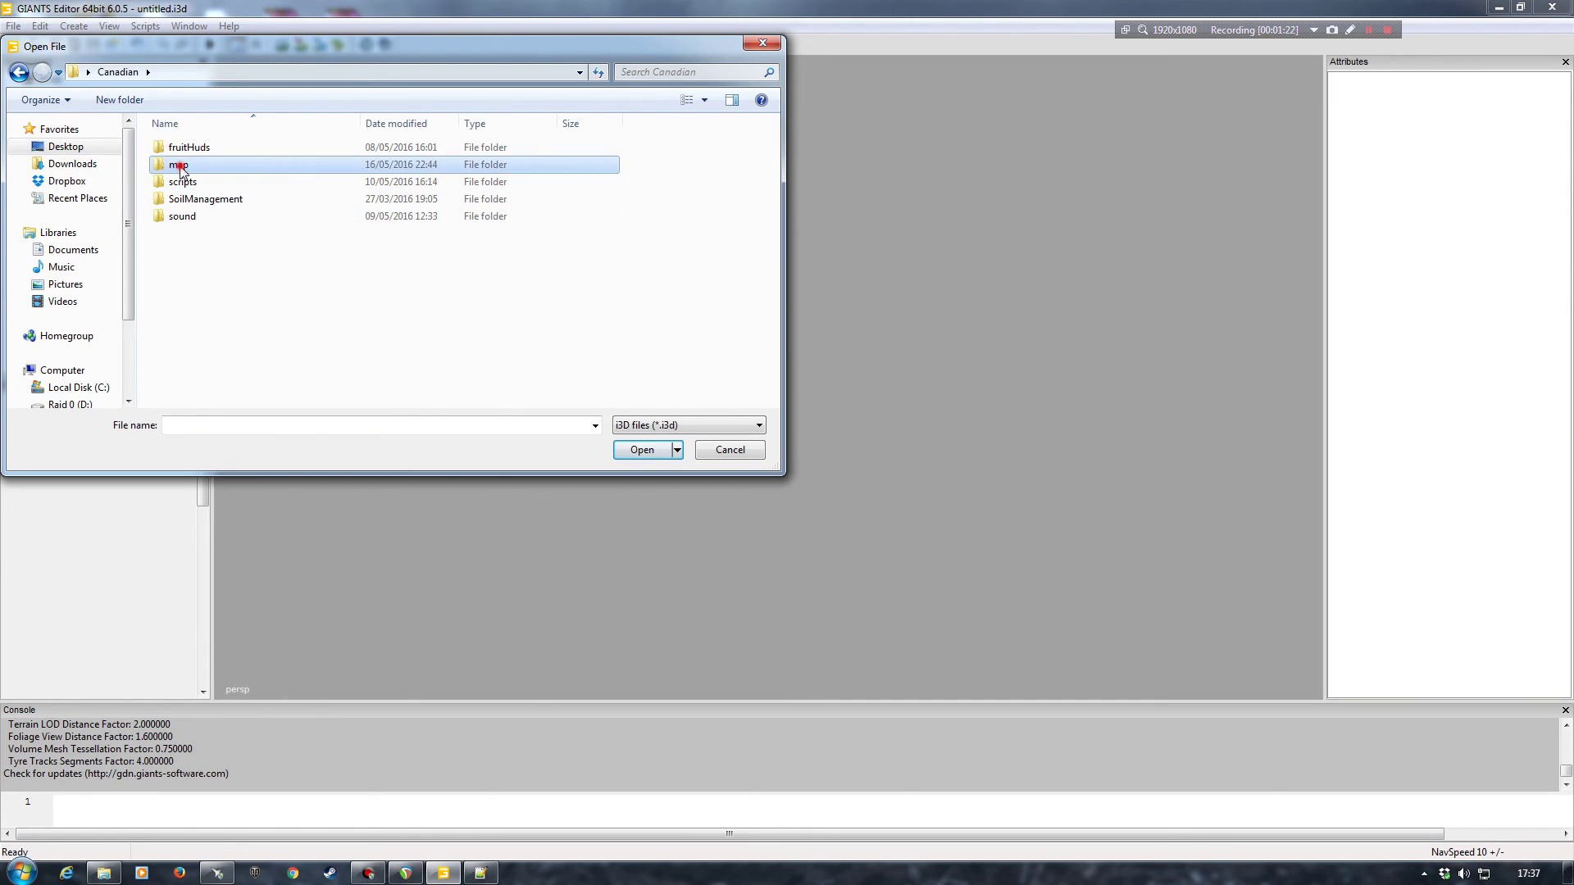
scroll(365, 328, "down", 2)
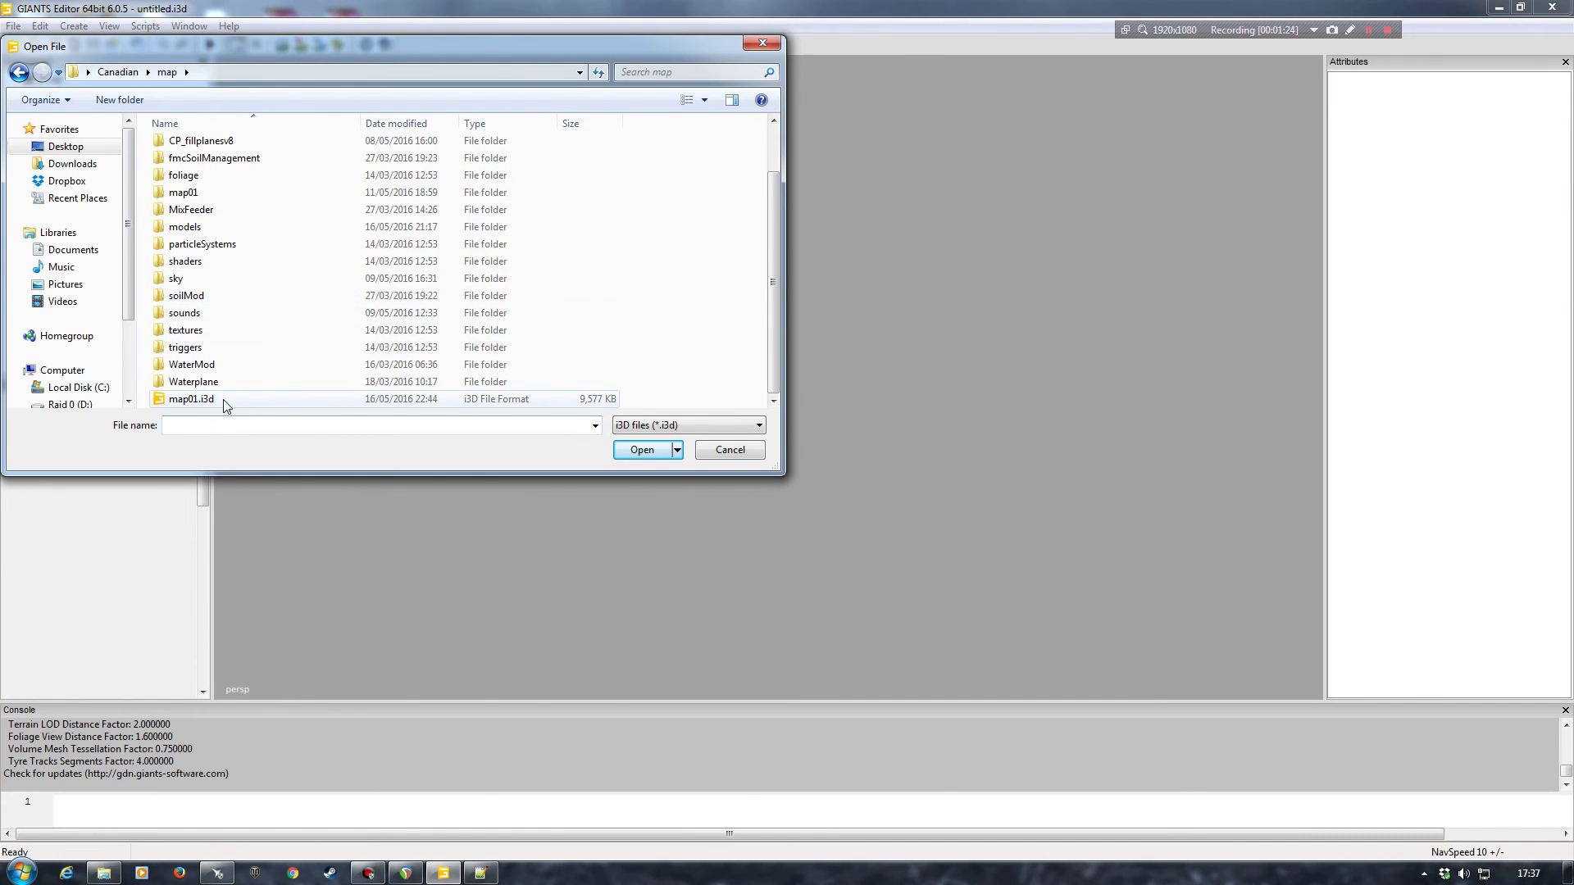
double_click(197, 400)
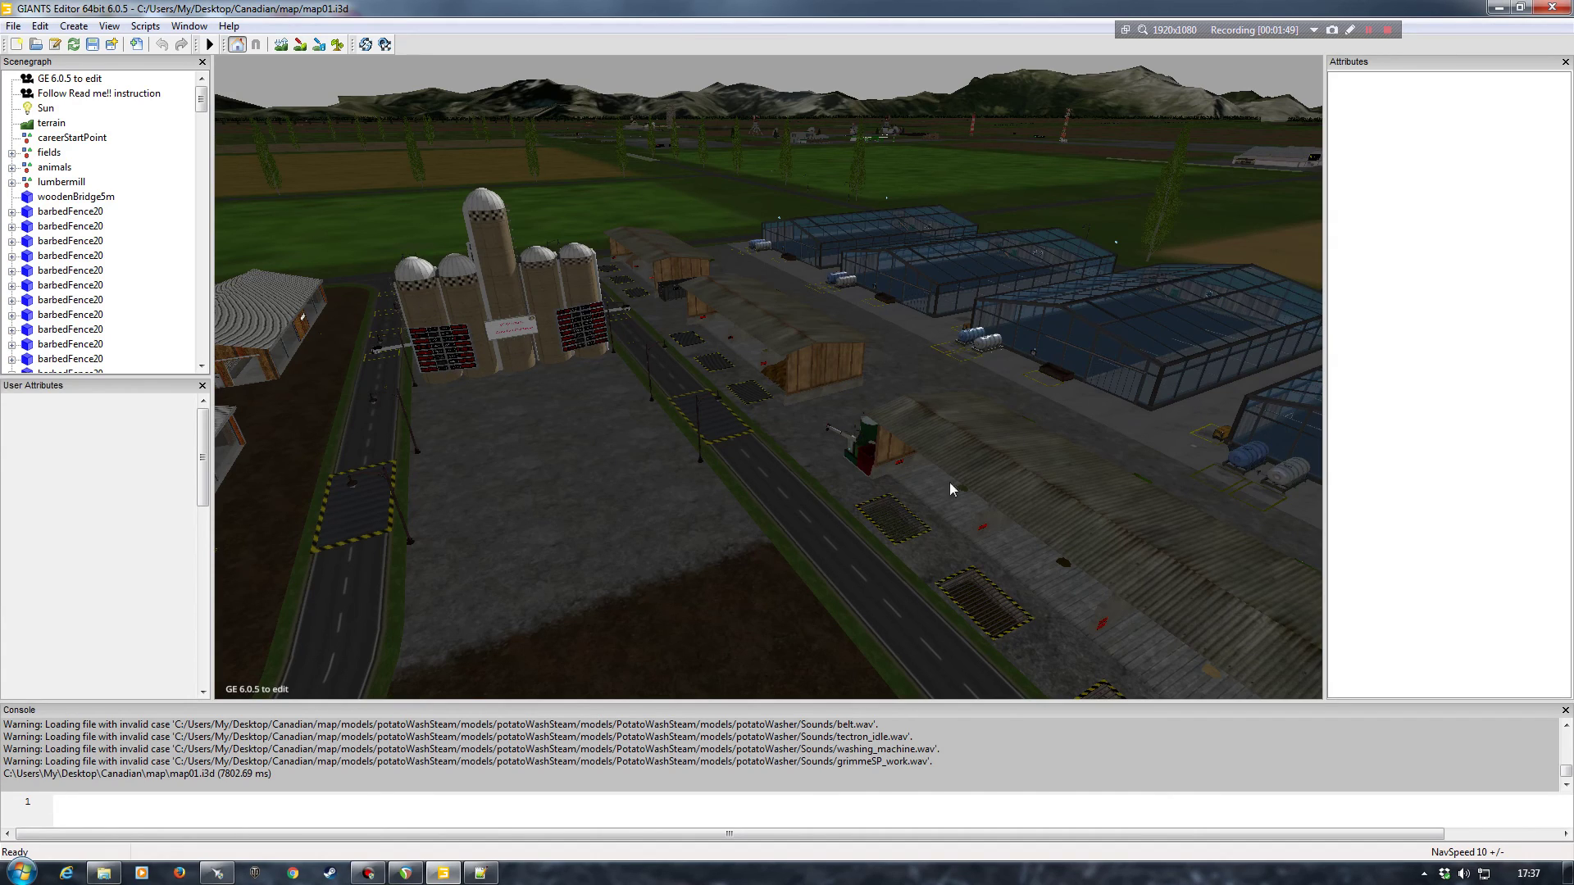
right_click_drag(661, 377, 824, 480)
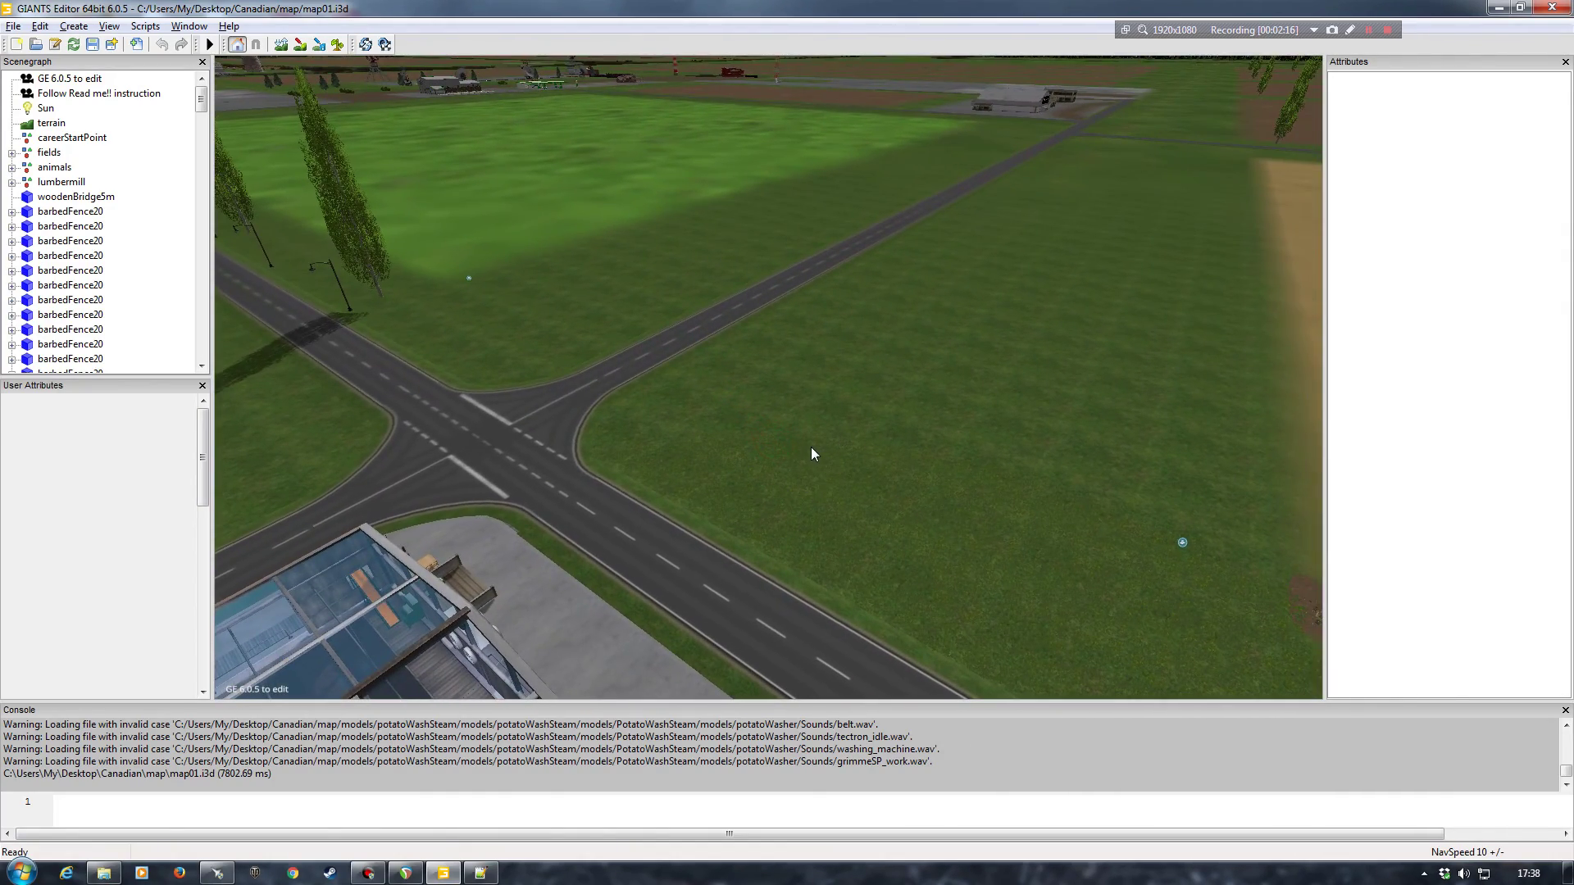
right_click_drag(770, 421, 749, 377)
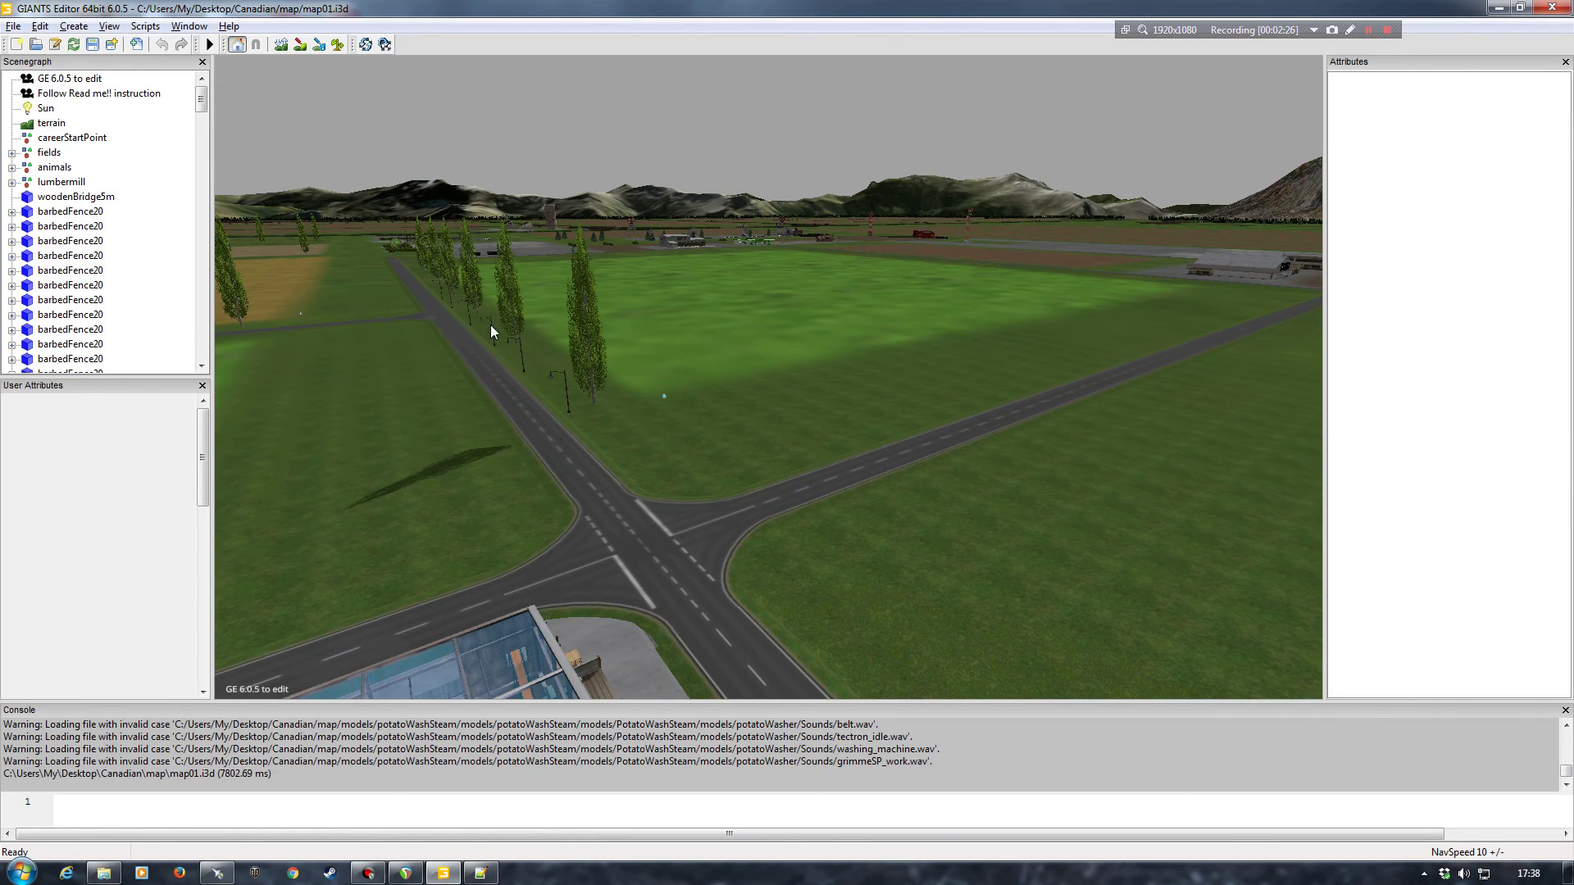
right_click_drag(479, 364, 740, 418)
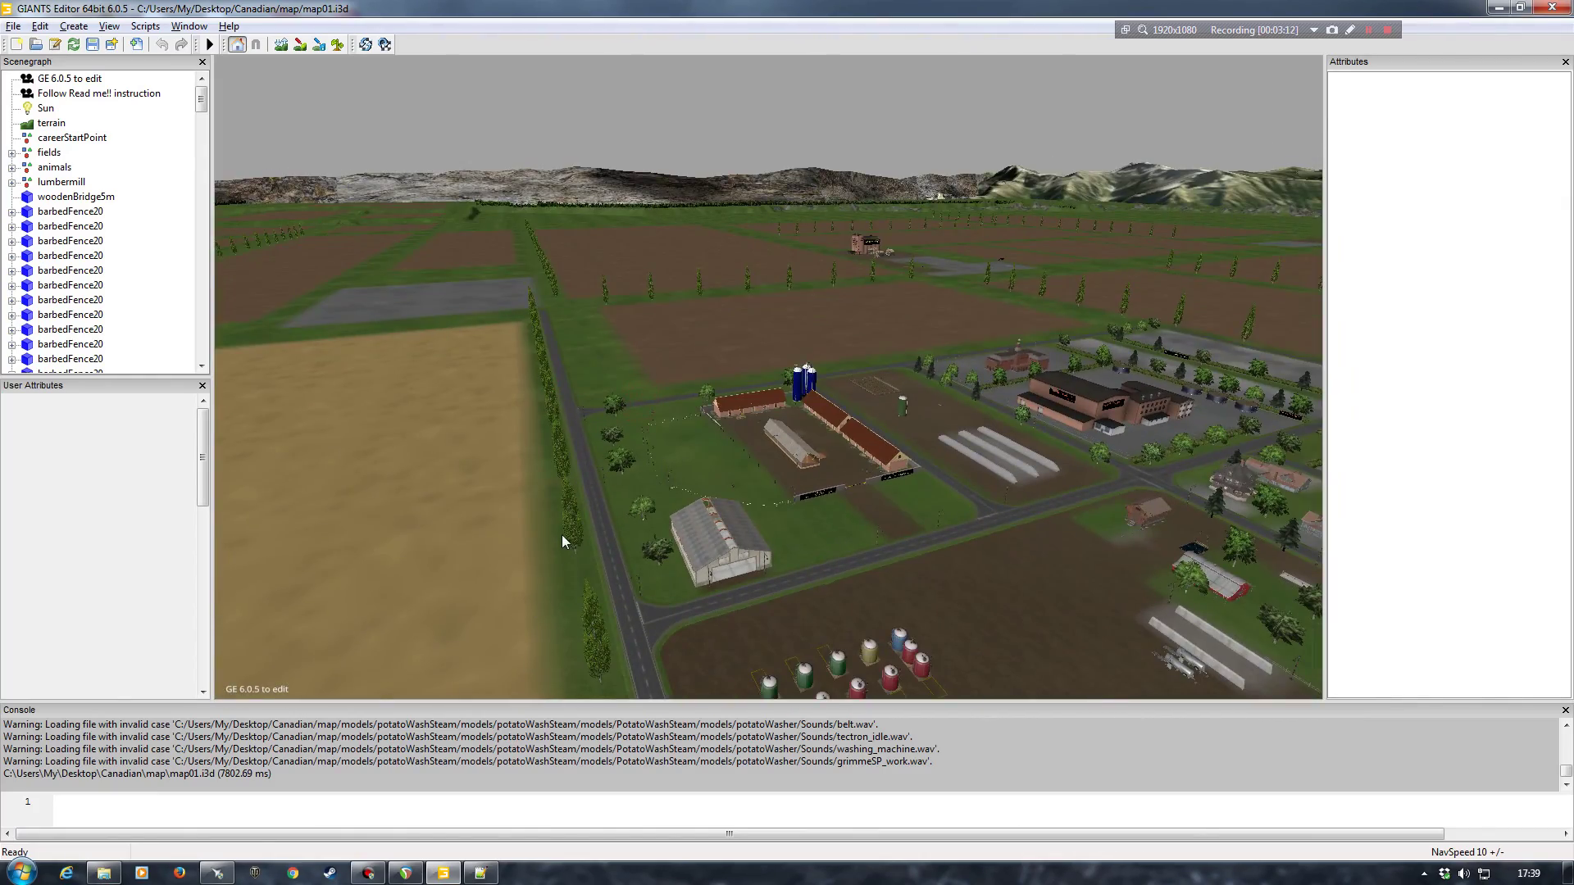
left_click_drag(594, 696, 595, 384)
scroll(499, 563, "up", 3)
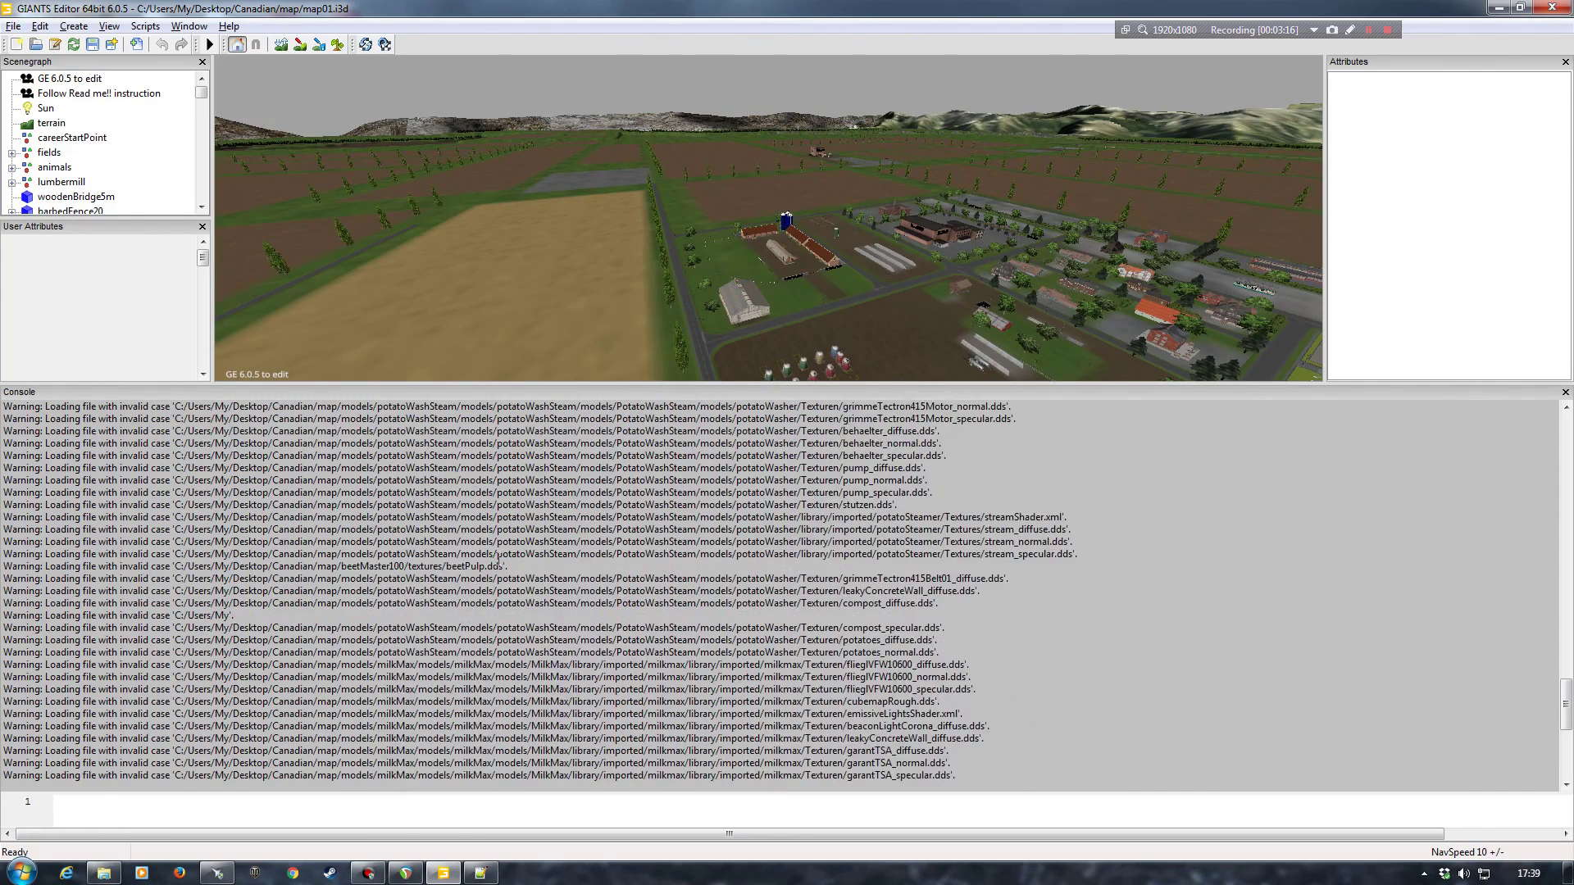
scroll(498, 562, "up", 10)
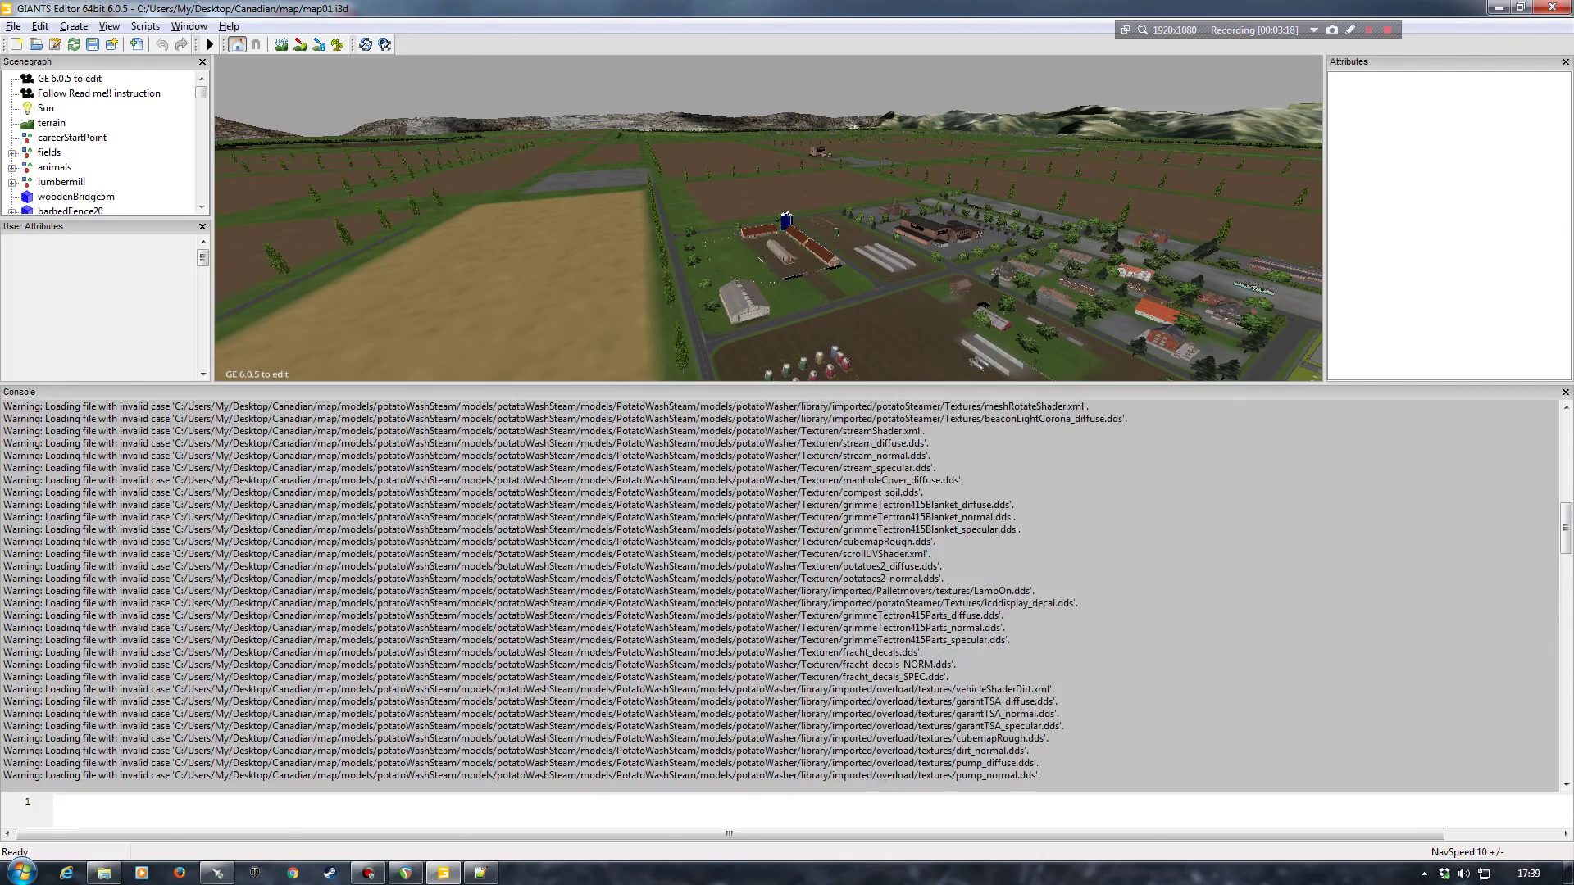
scroll(498, 562, "up", 10)
scroll(498, 562, "down", 4)
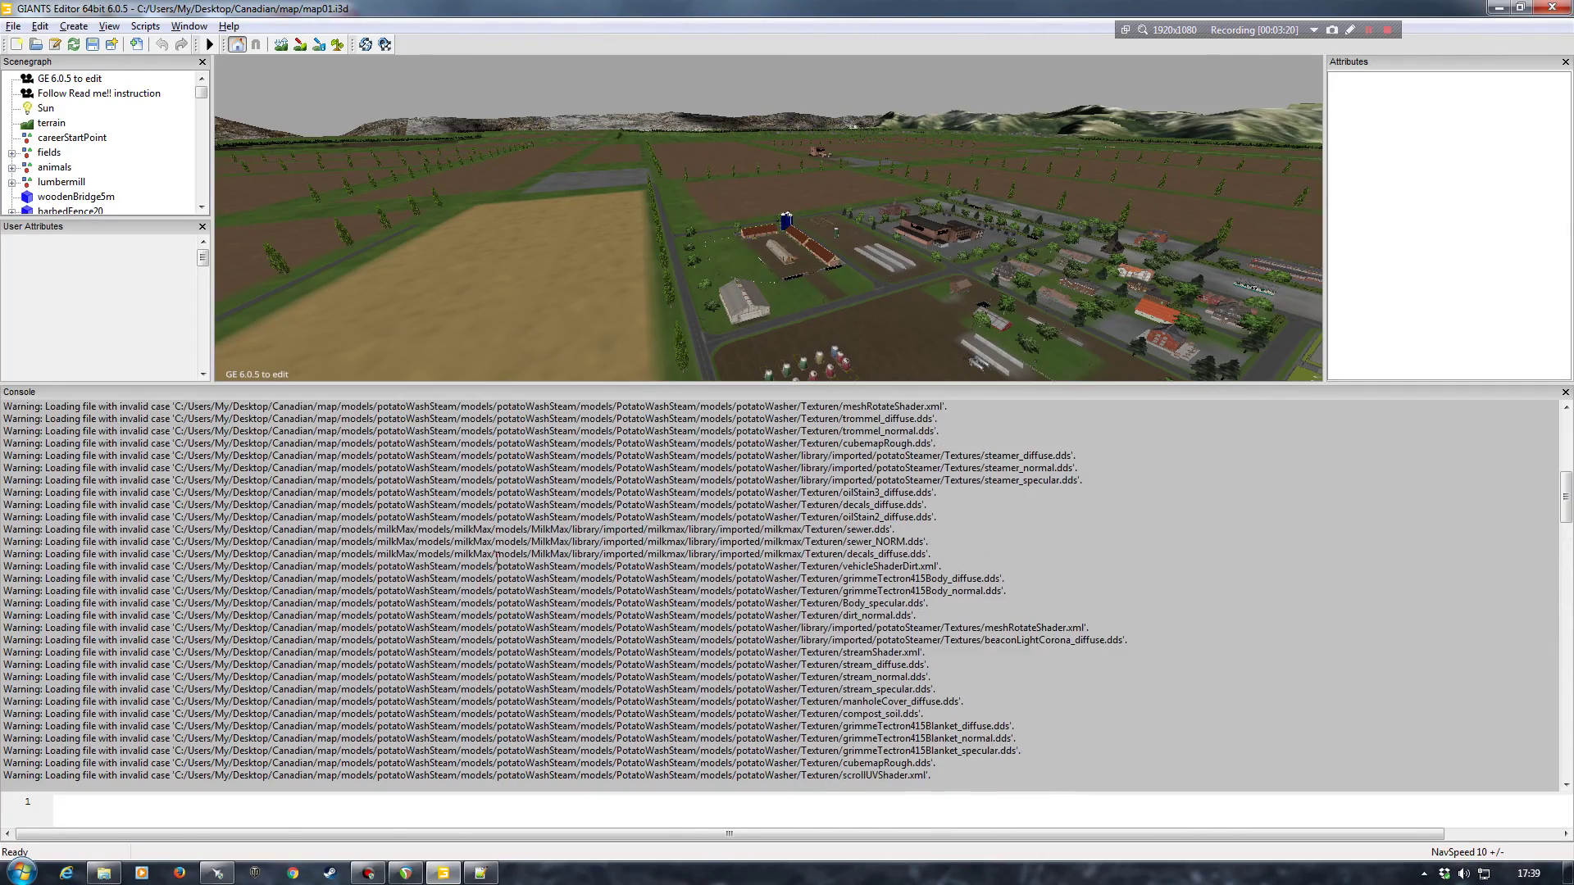
scroll(496, 561, "down", 10)
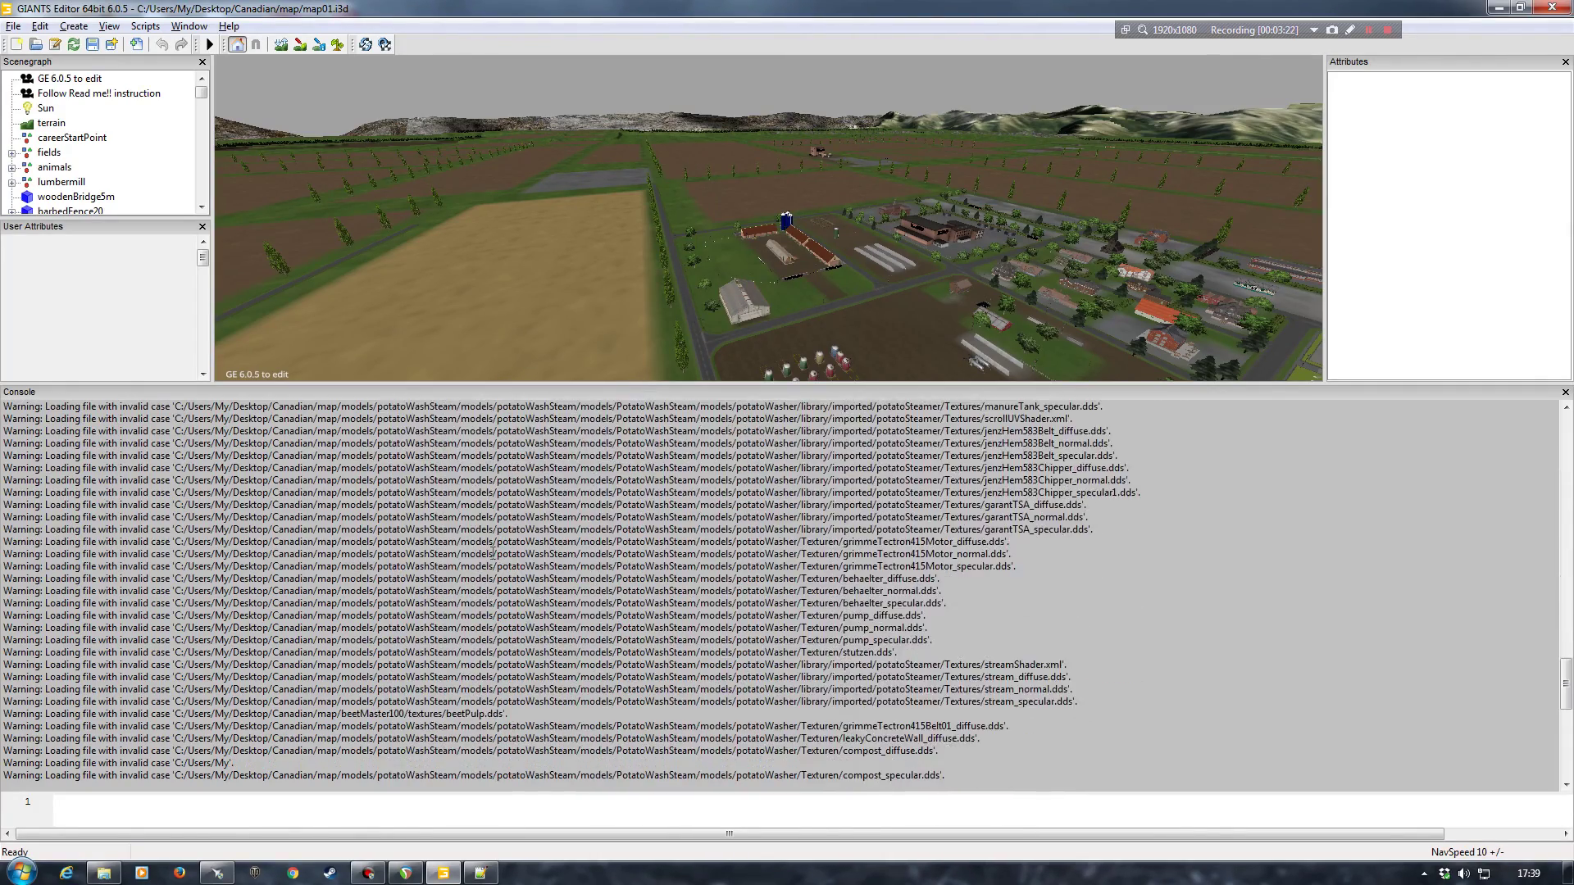
scroll(493, 554, "down", 5)
scroll(345, 566, "up", 10)
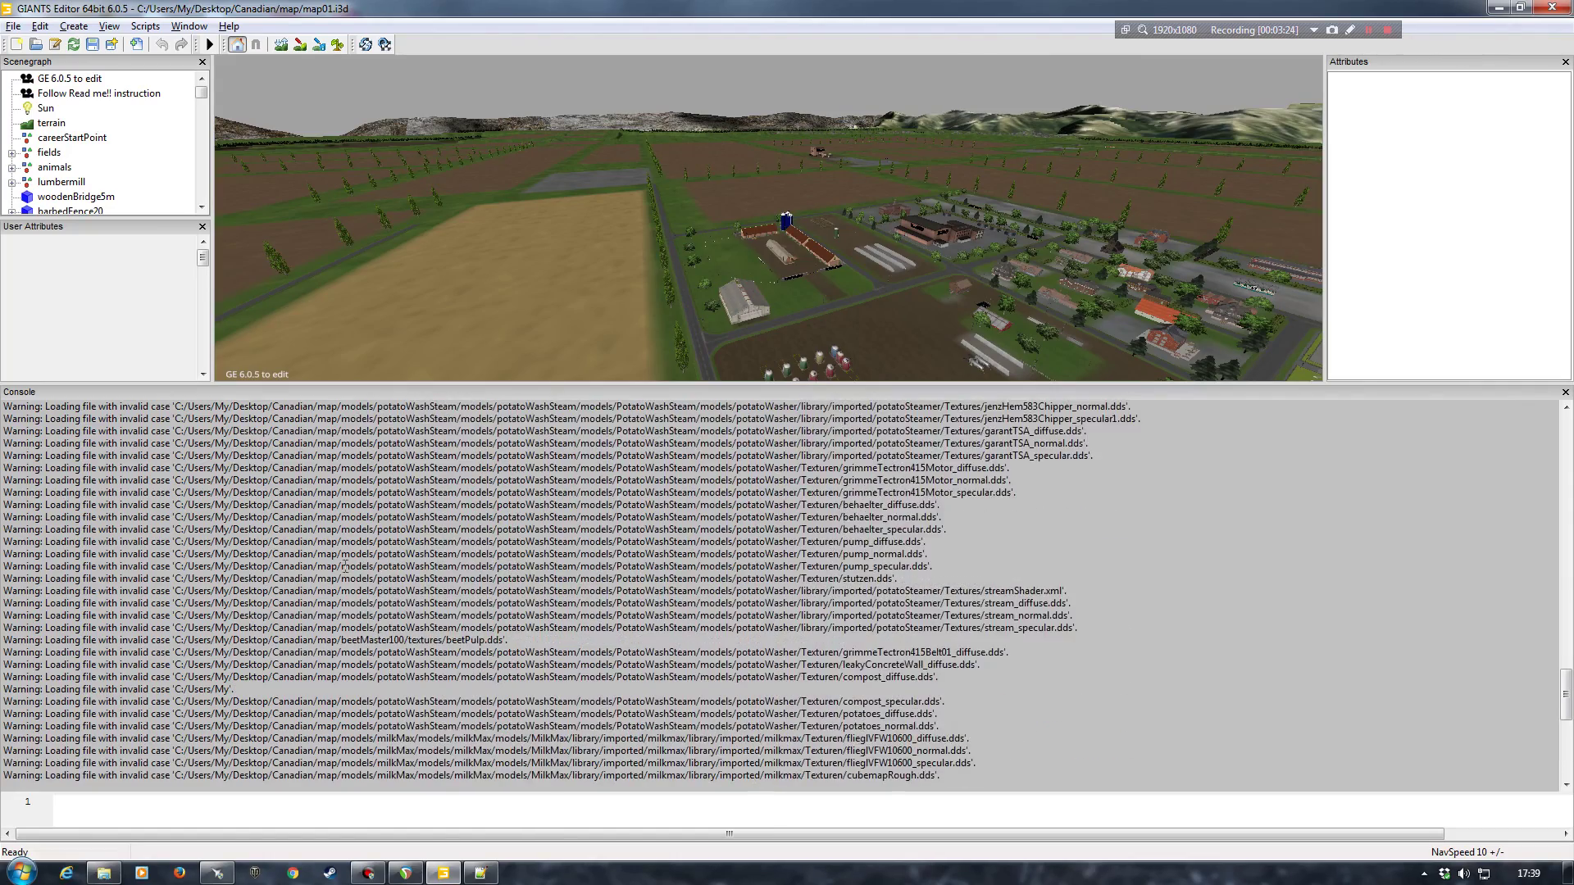
scroll(345, 554, "up", 7)
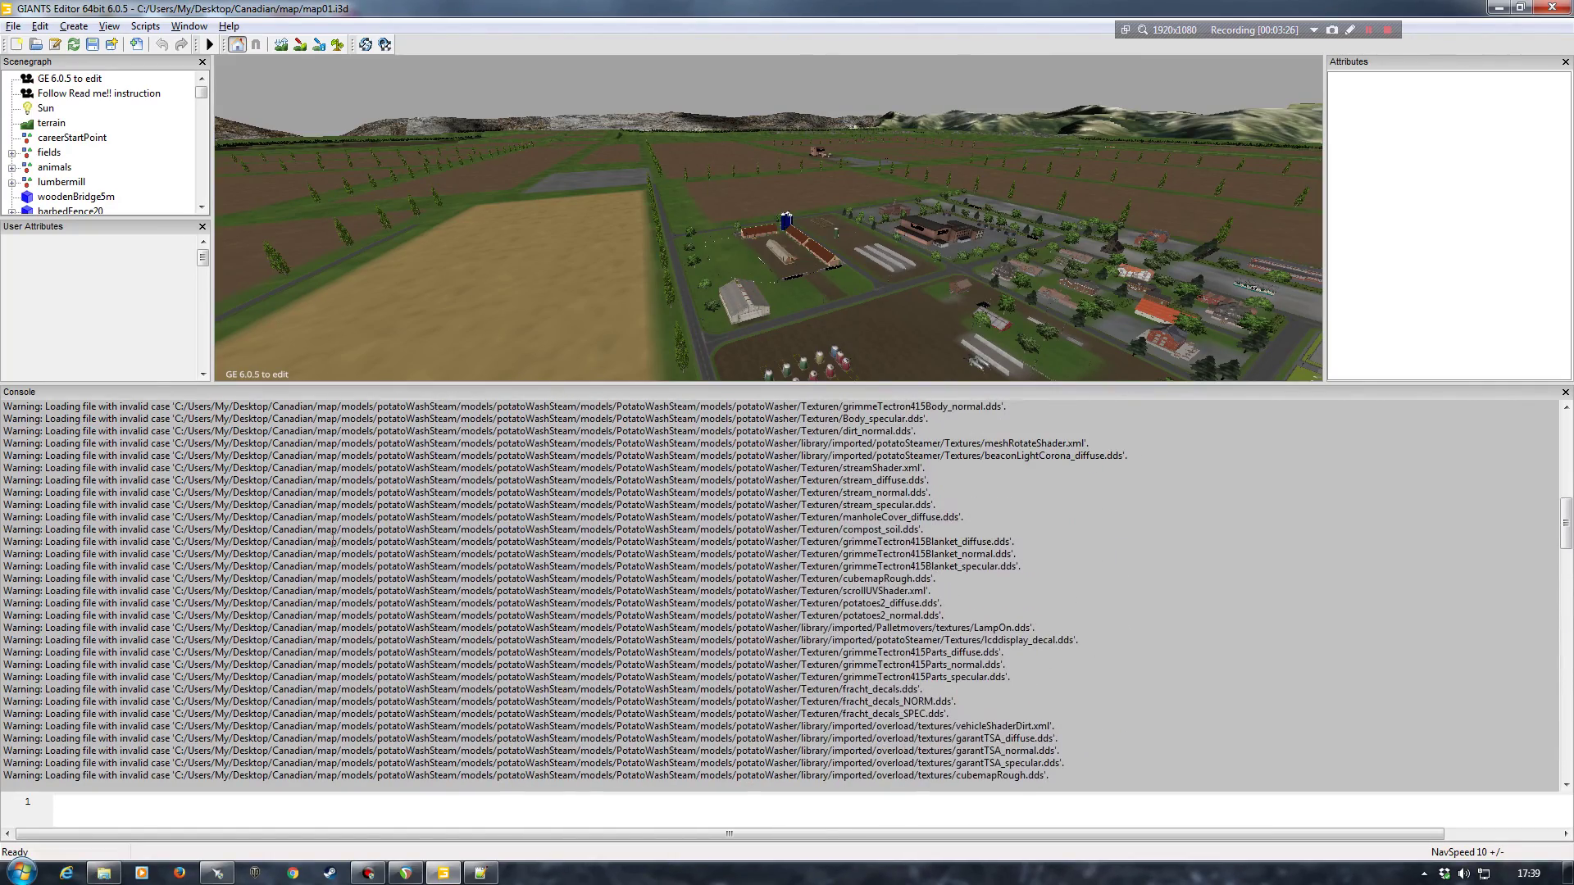
scroll(408, 549, "up", 5)
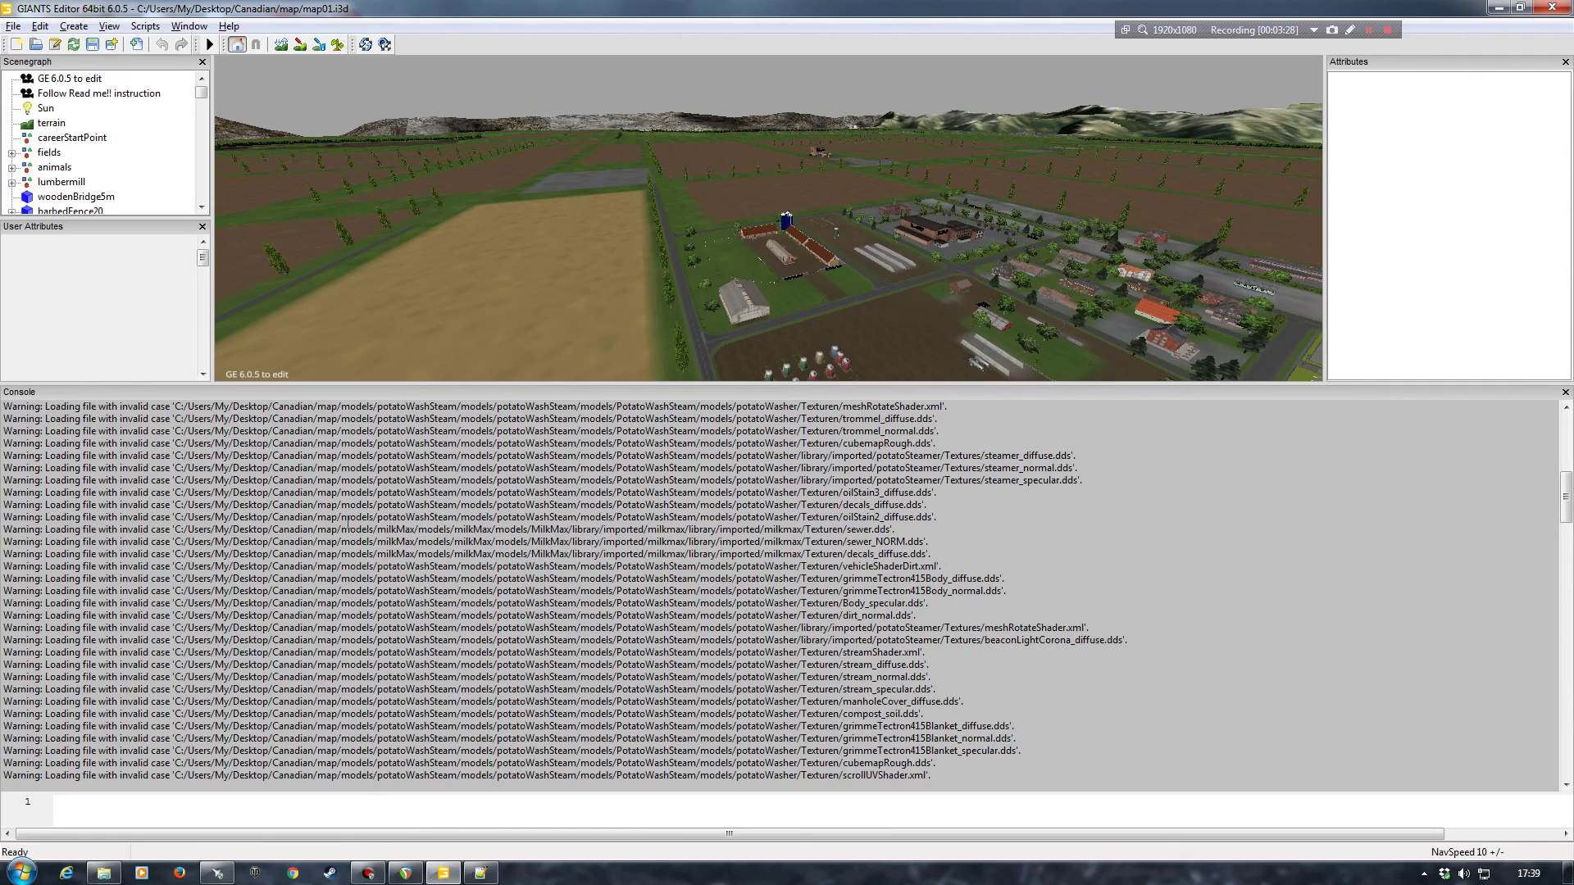
scroll(347, 524, "up", 3)
scroll(77, 490, "down", 5)
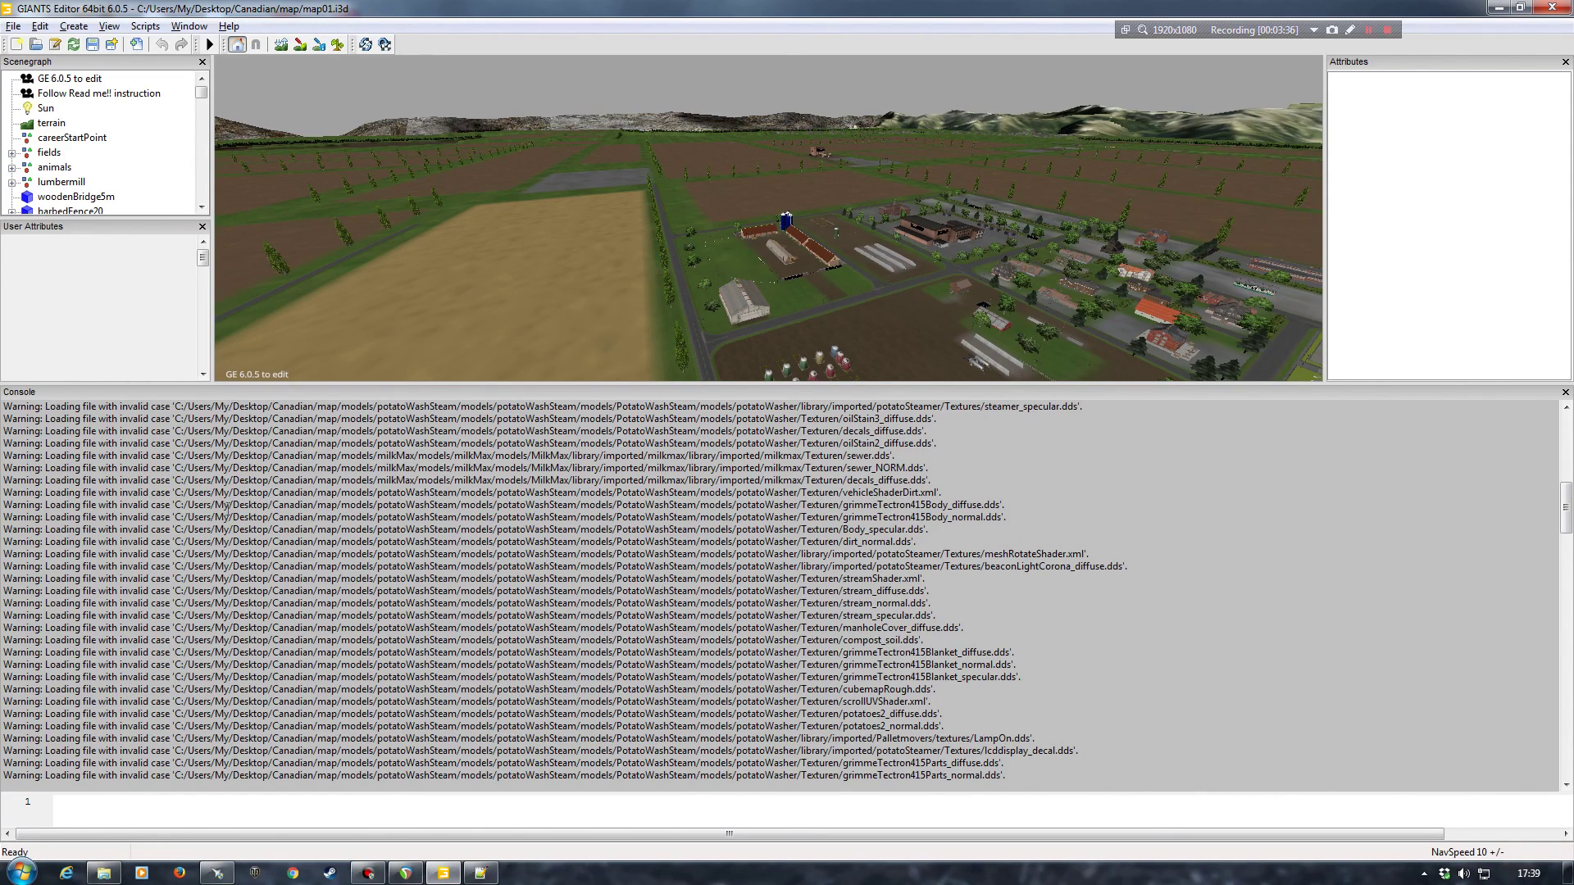
left_click_drag(169, 467, 47, 468)
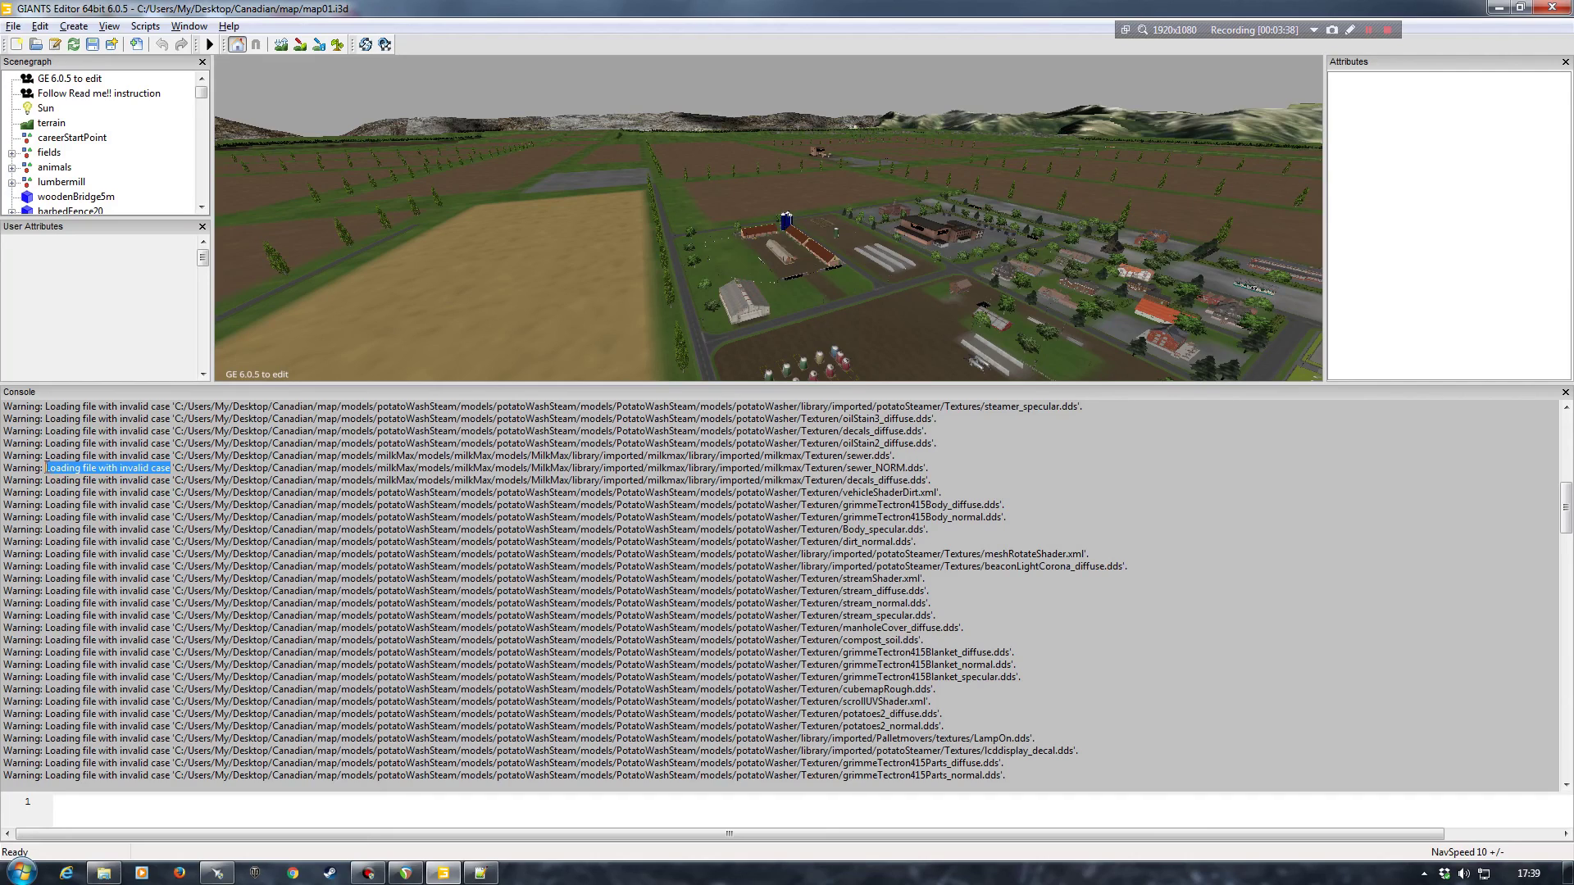
left_click(184, 504)
left_click_drag(174, 468, 932, 469)
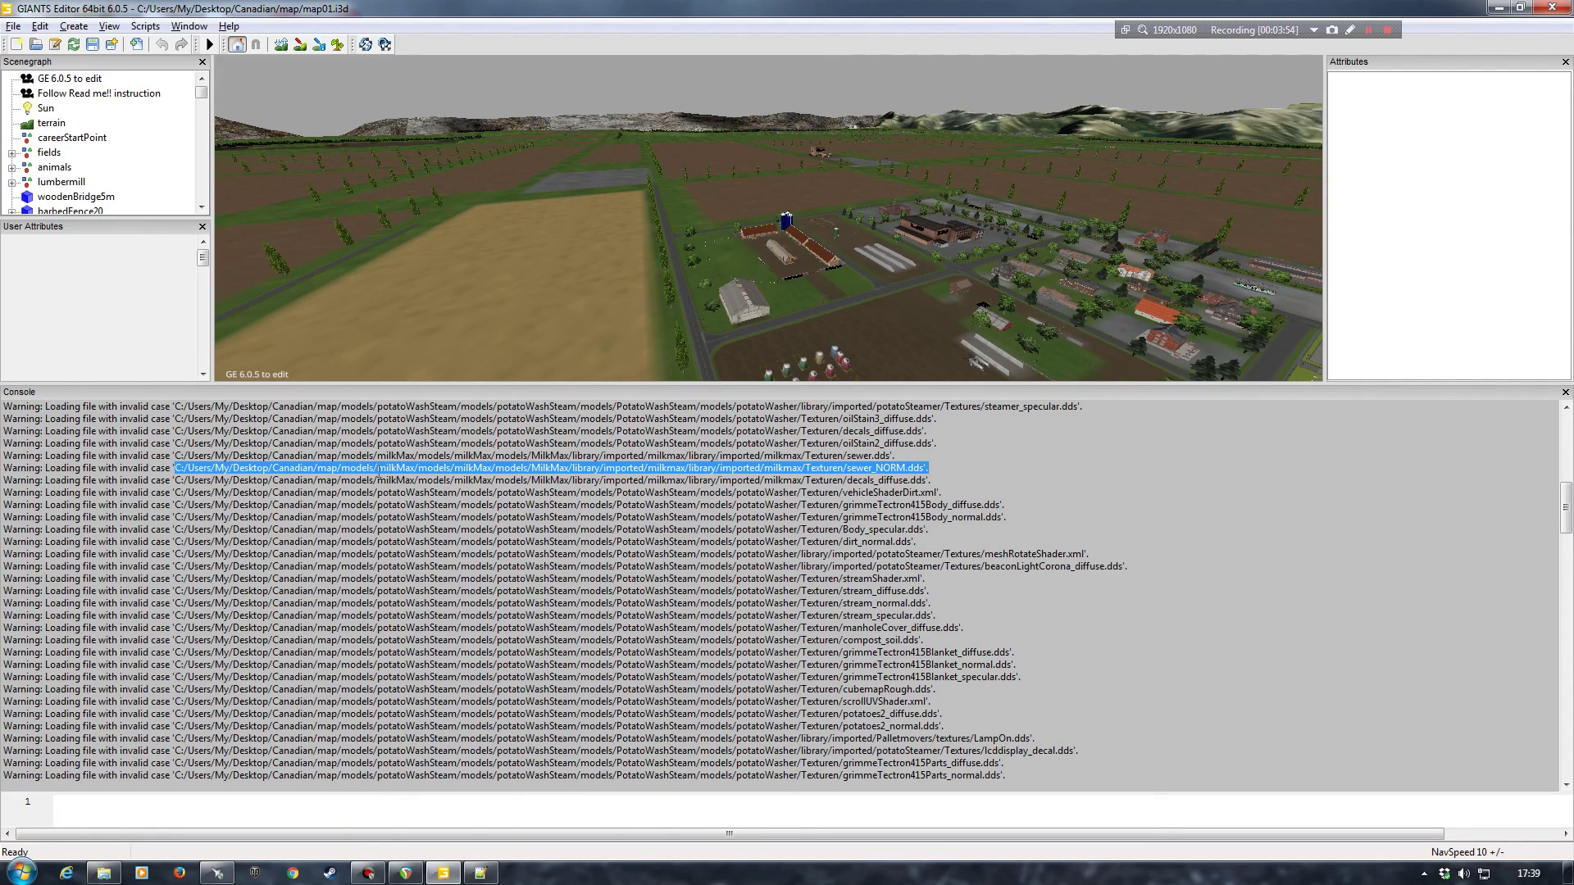
left_click(955, 471)
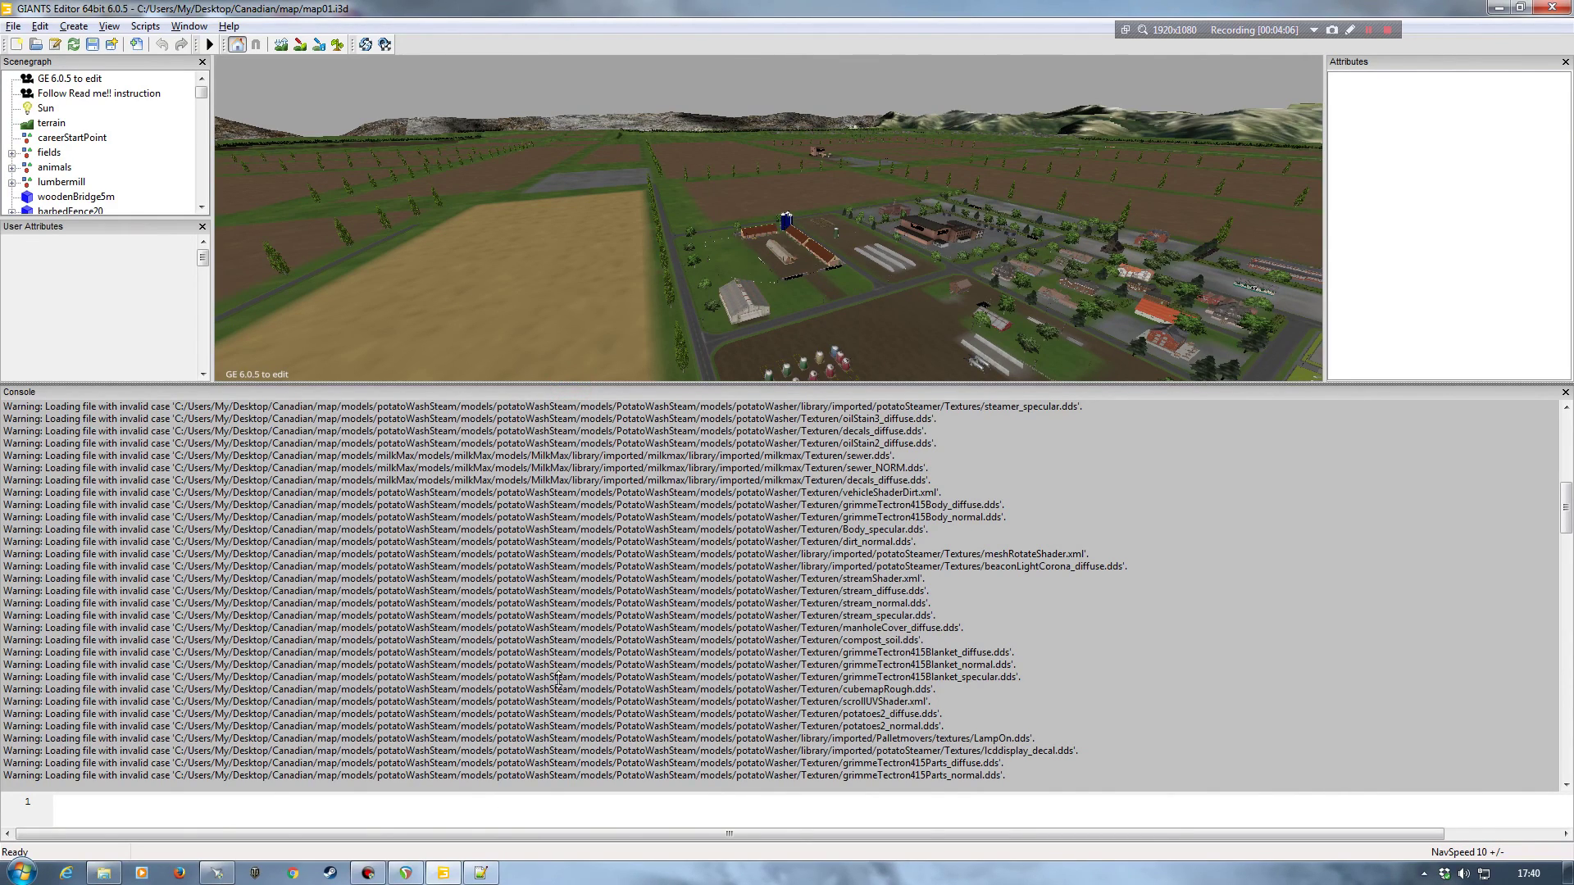
left_click_drag(557, 678, 558, 695)
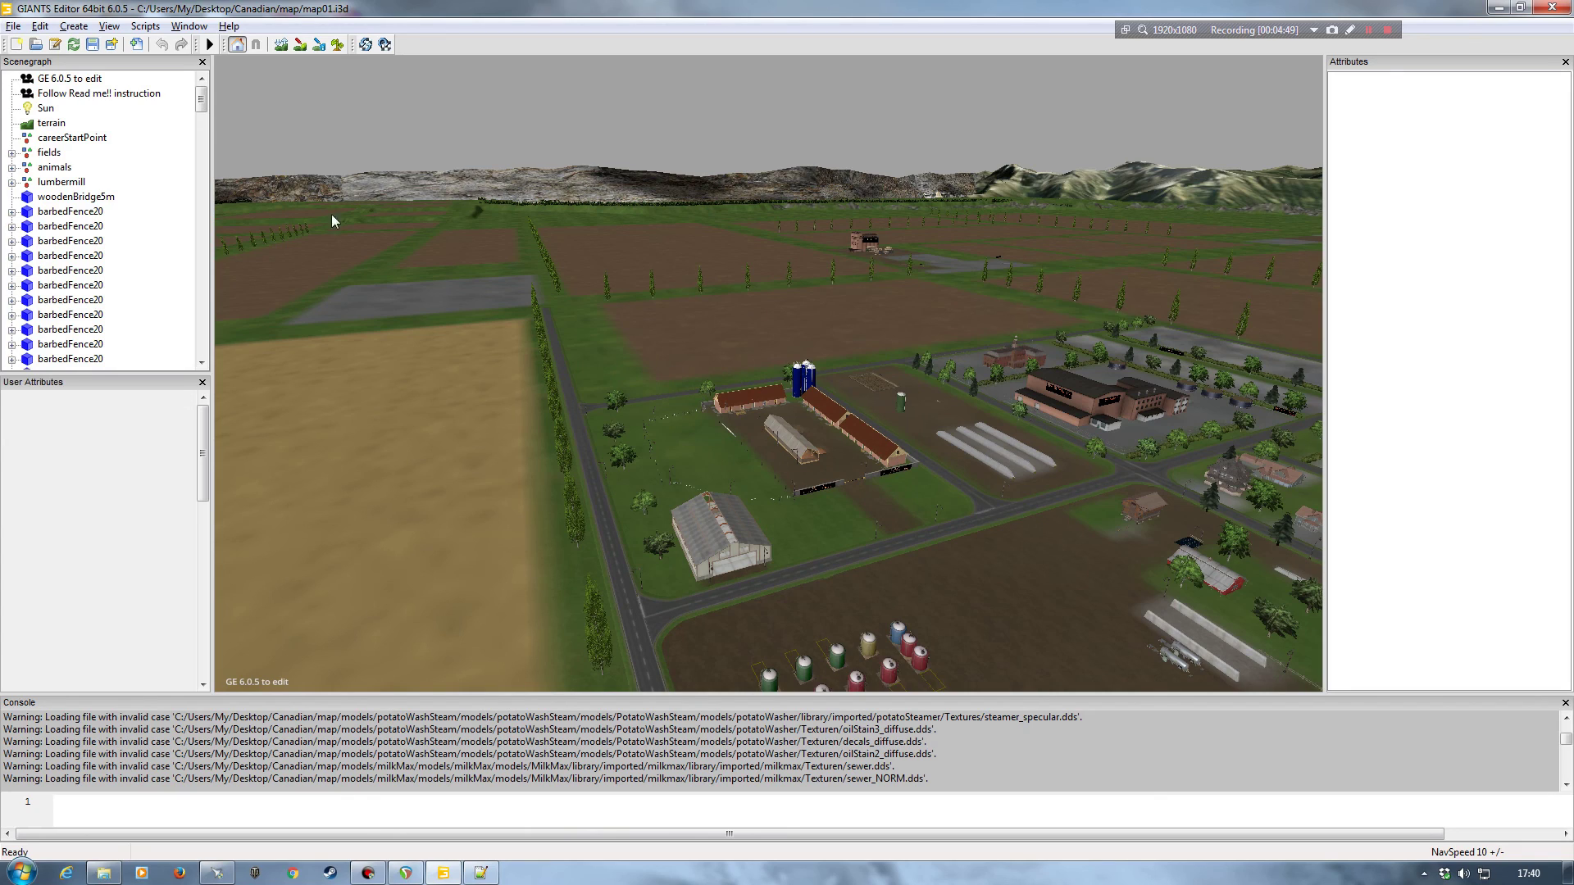
left_click(62, 80)
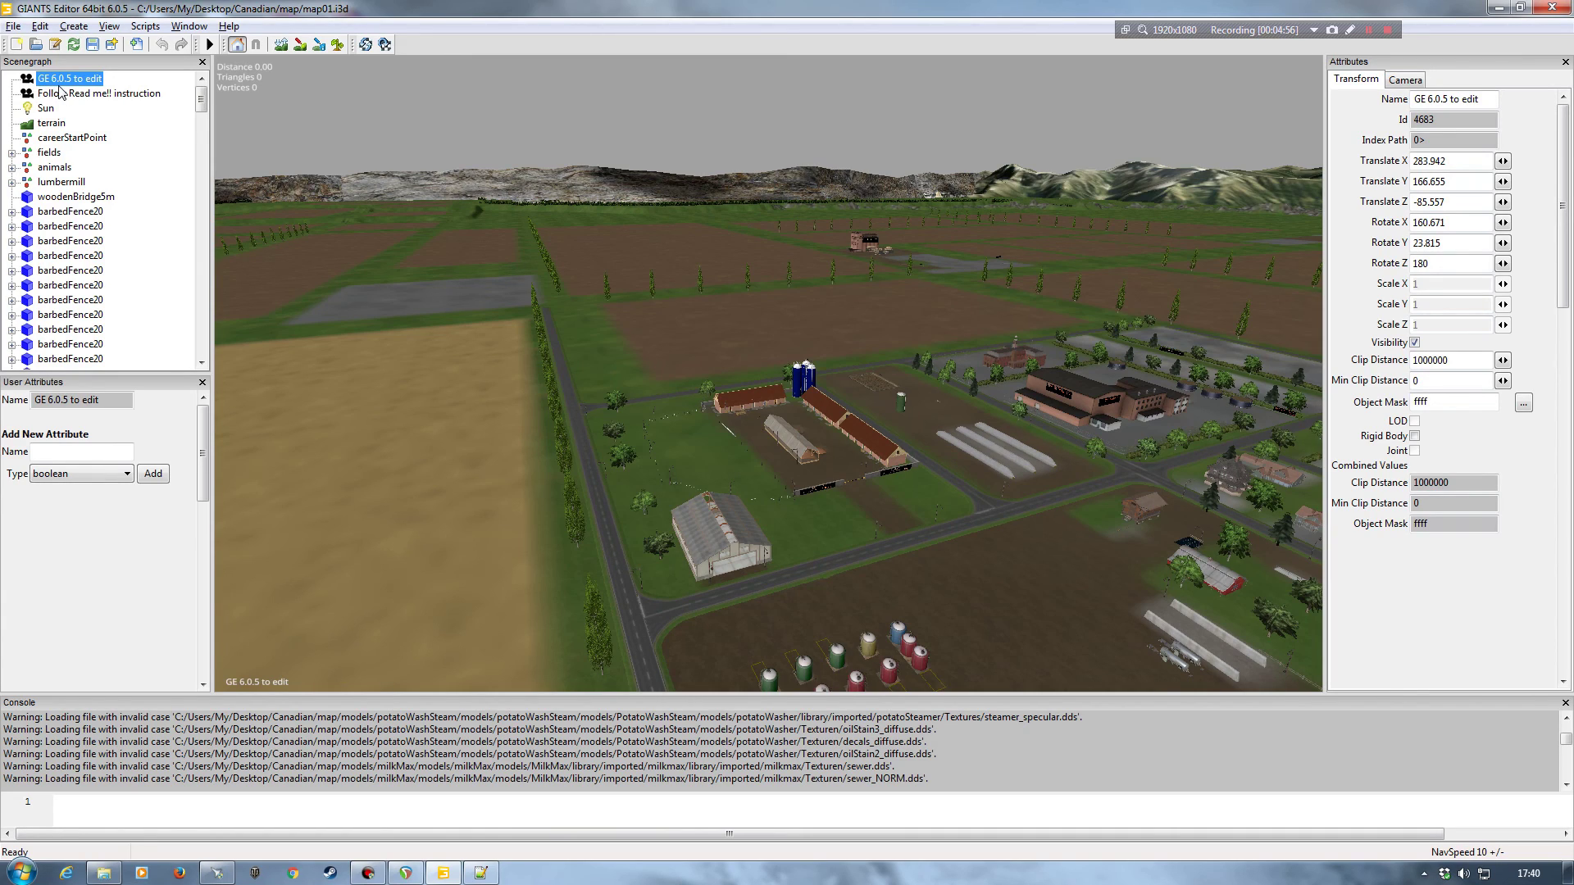
left_click(100, 93)
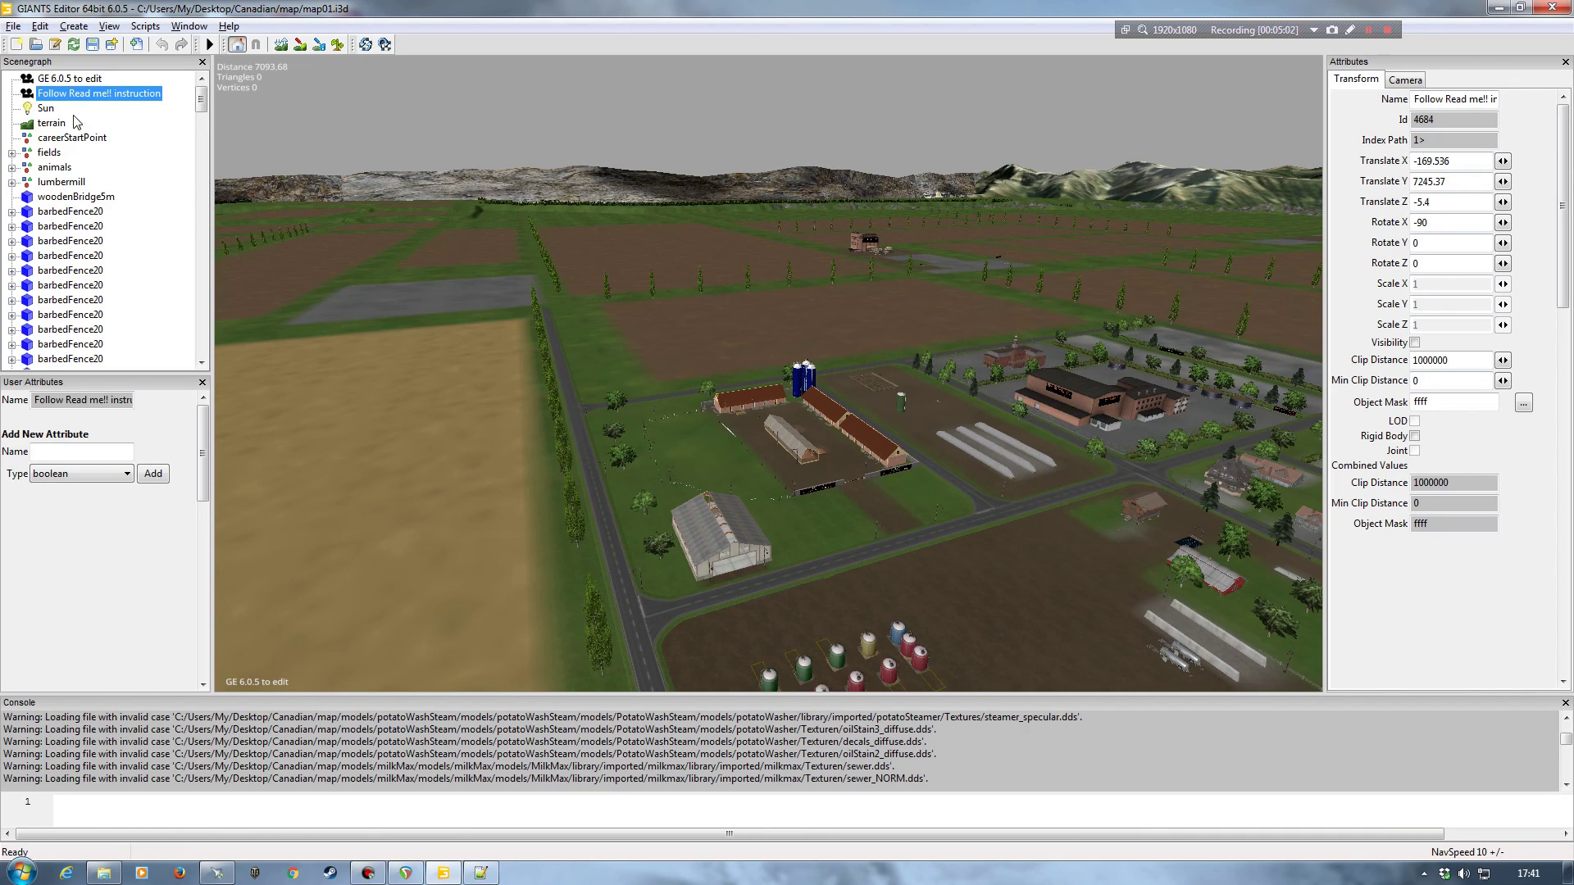
left_click(152, 163)
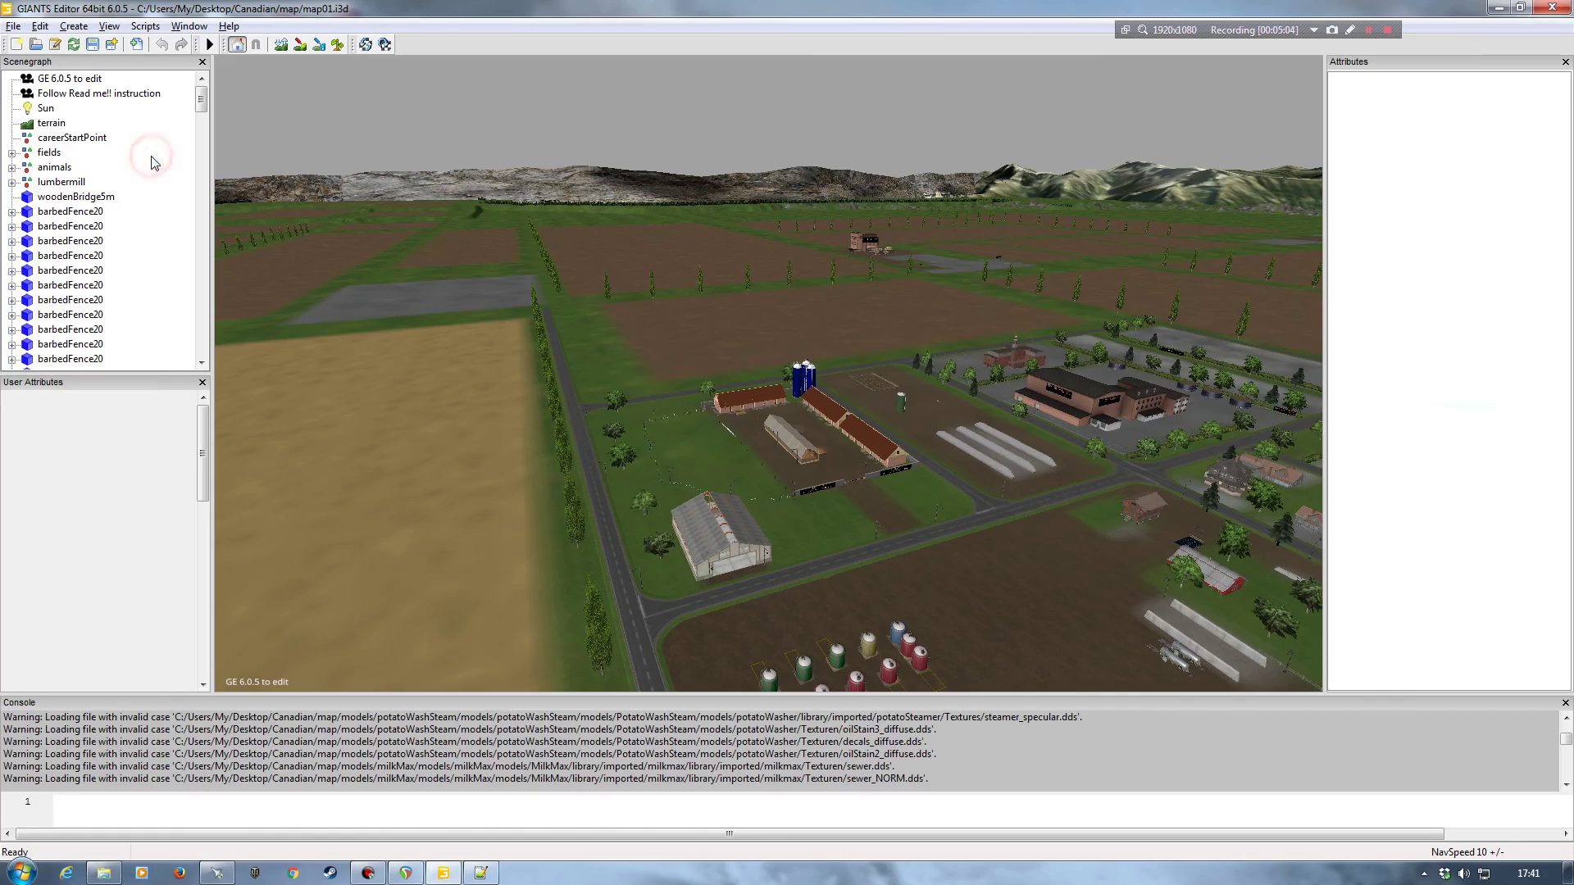
right_click_drag(619, 409, 726, 395)
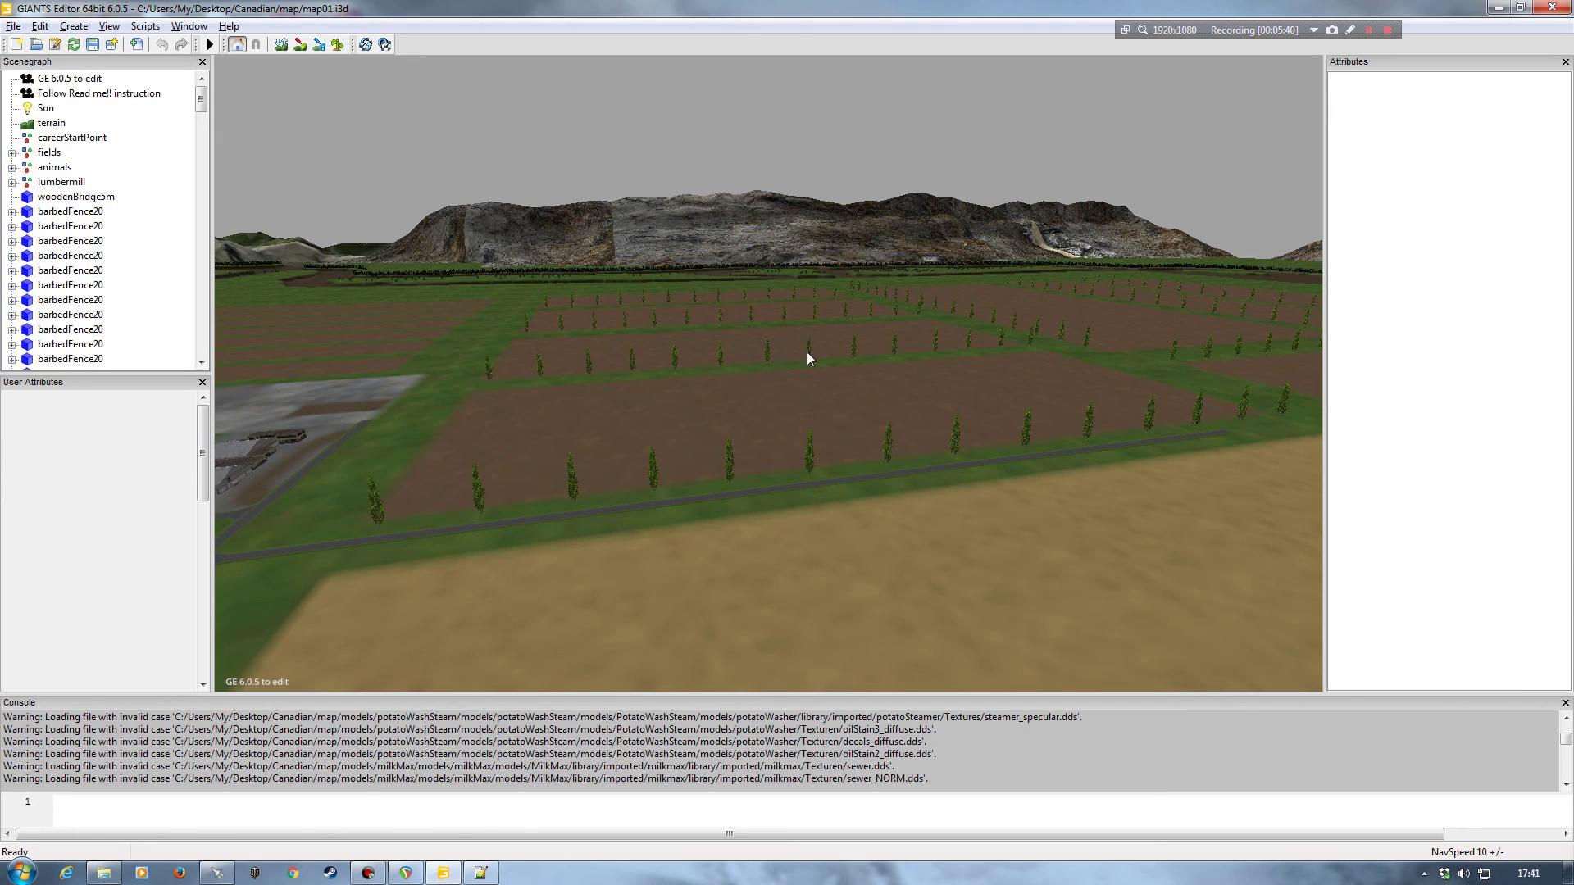
right_click_drag(844, 411, 762, 361)
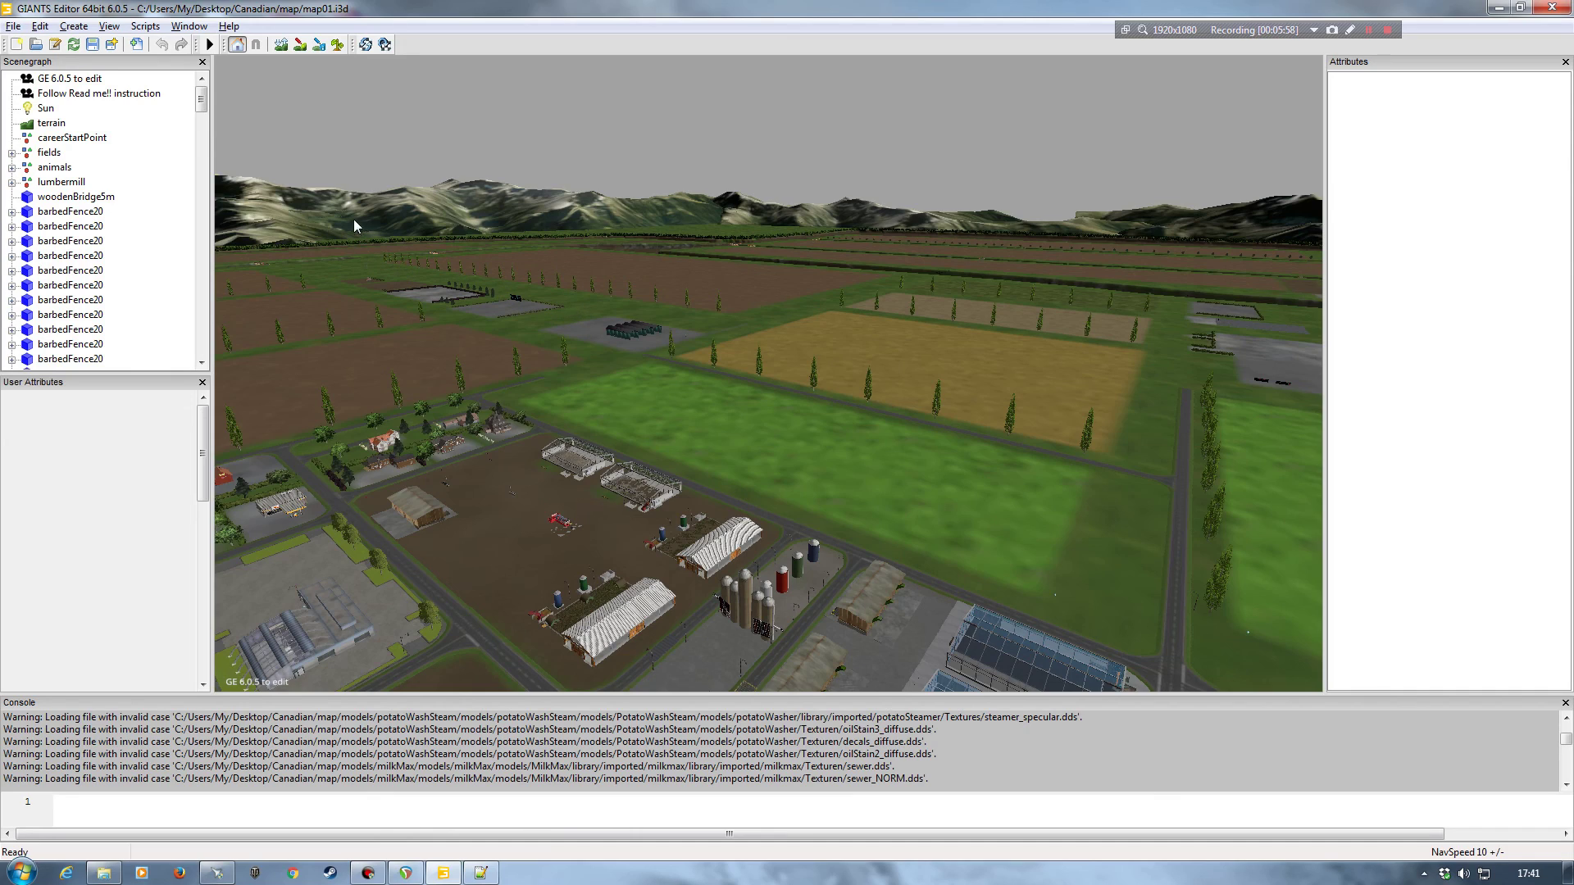
right_click_drag(526, 320, 847, 376)
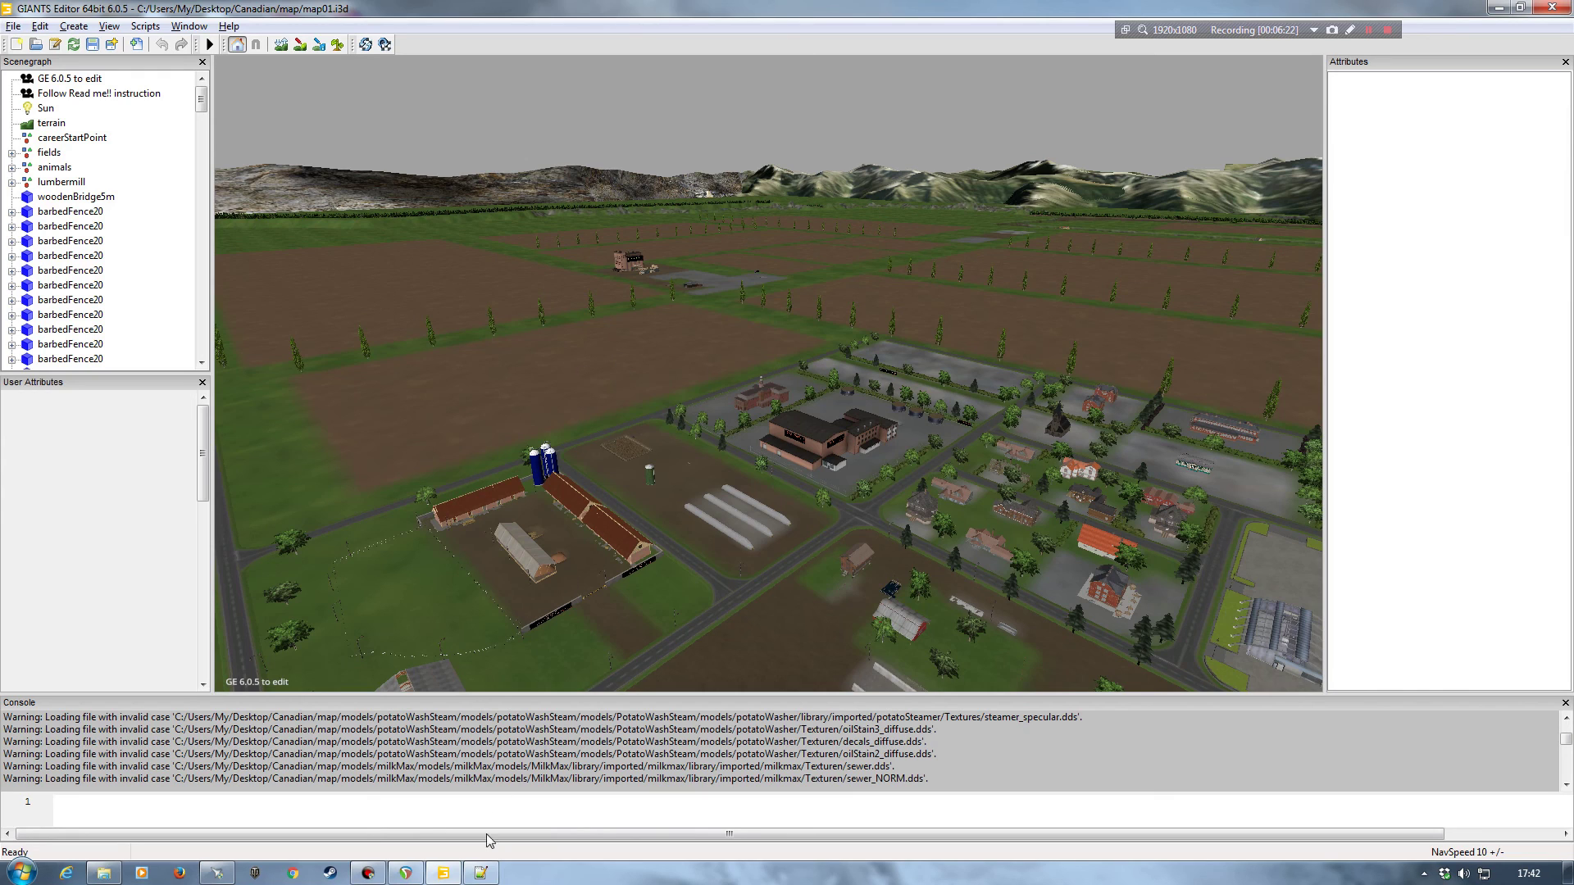
left_click(481, 872)
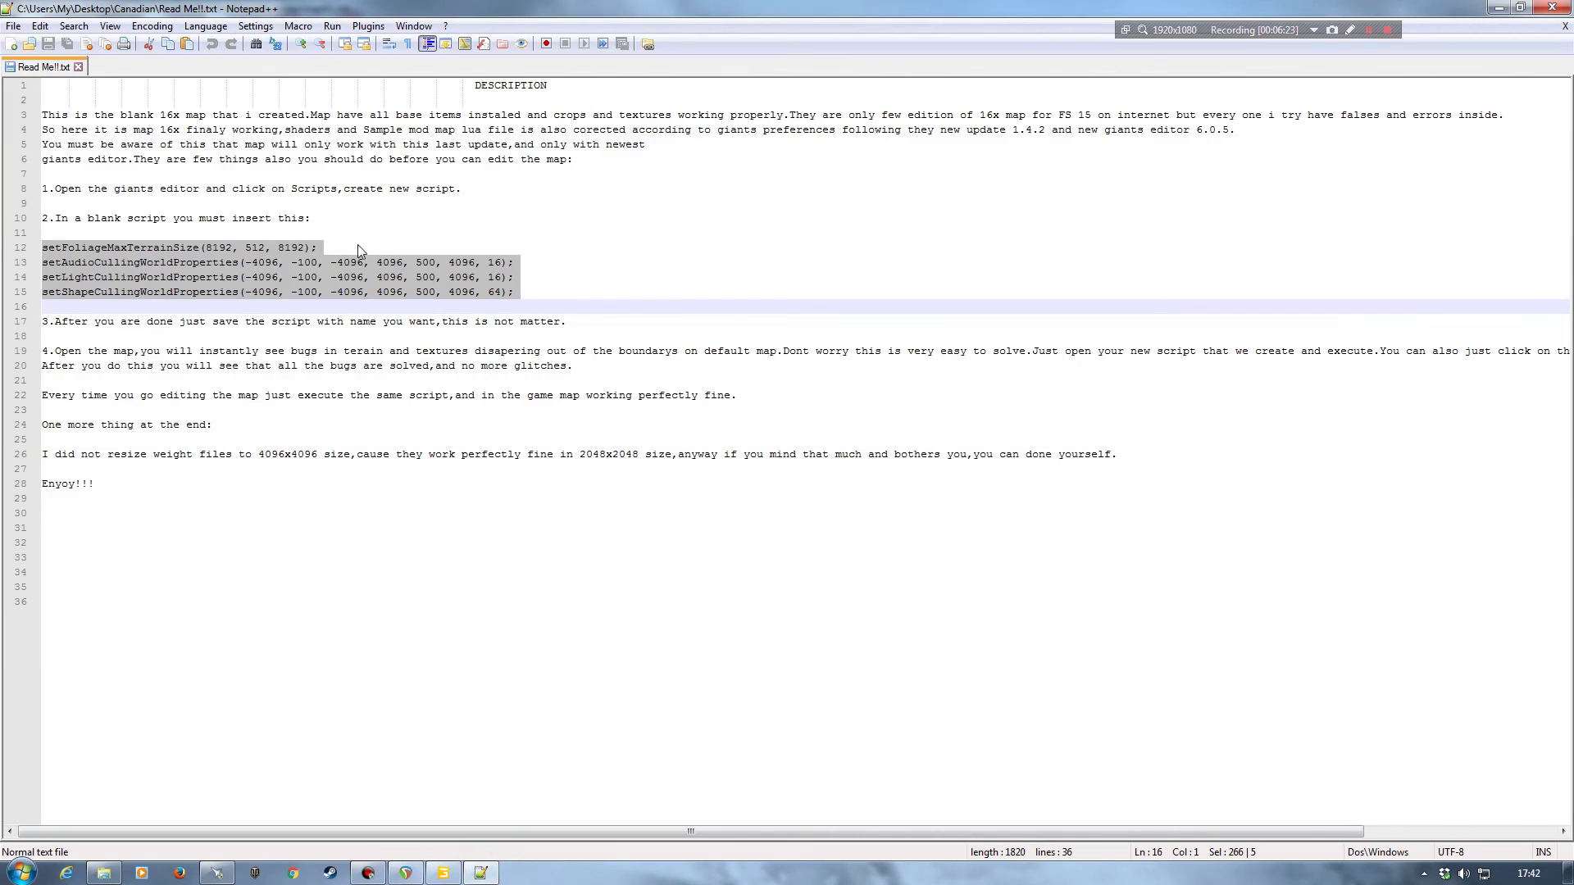
left_click(554, 293)
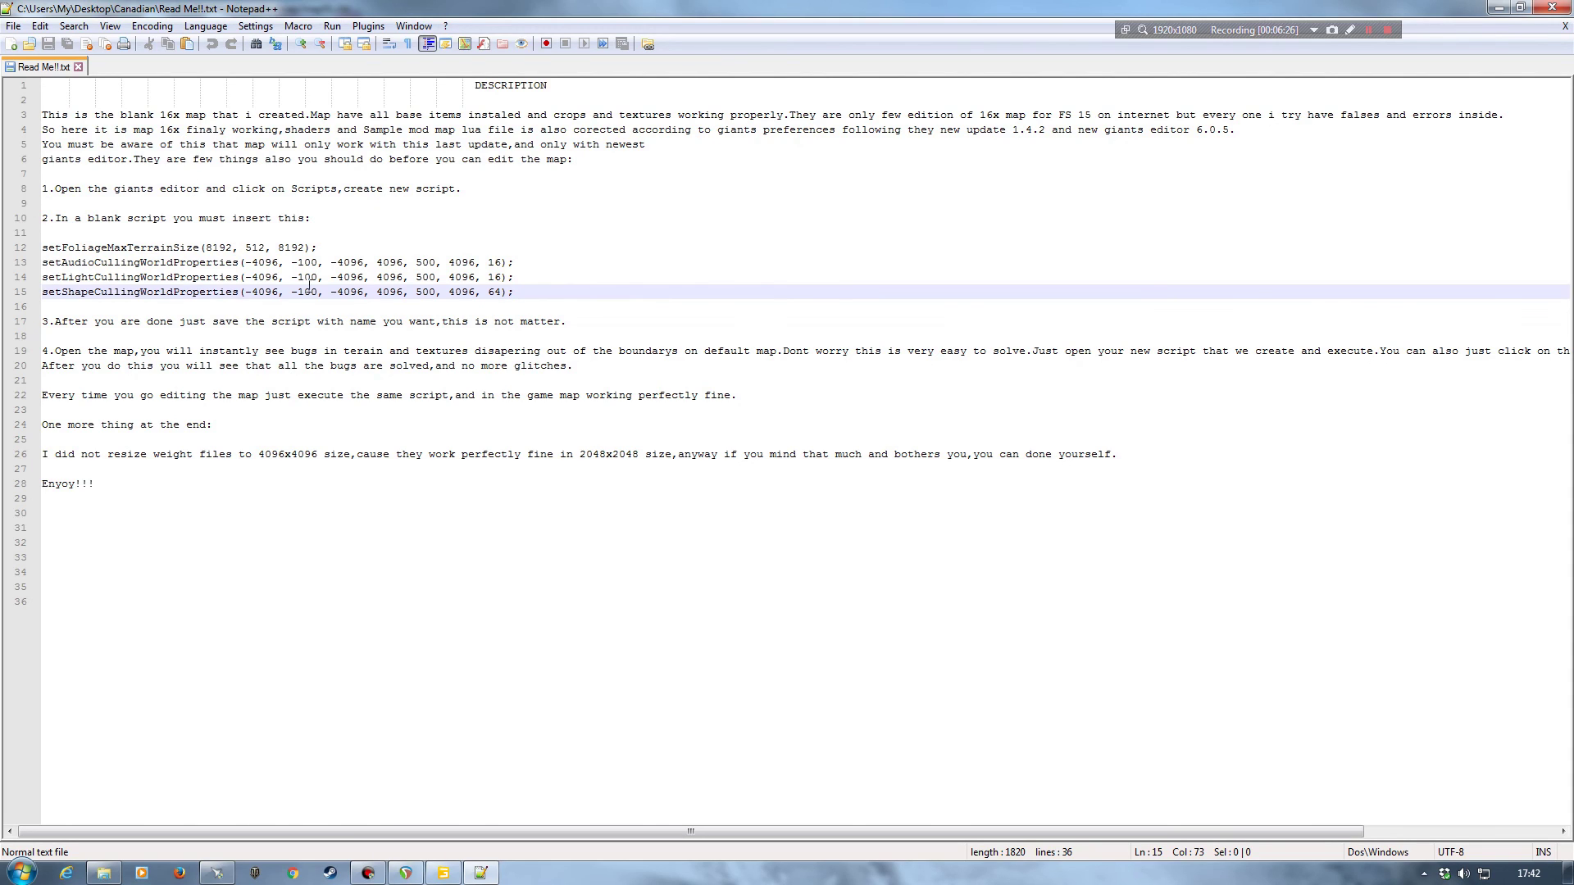
left_click_drag(539, 295, 64, 256)
left_click(540, 292)
left_click(1498, 8)
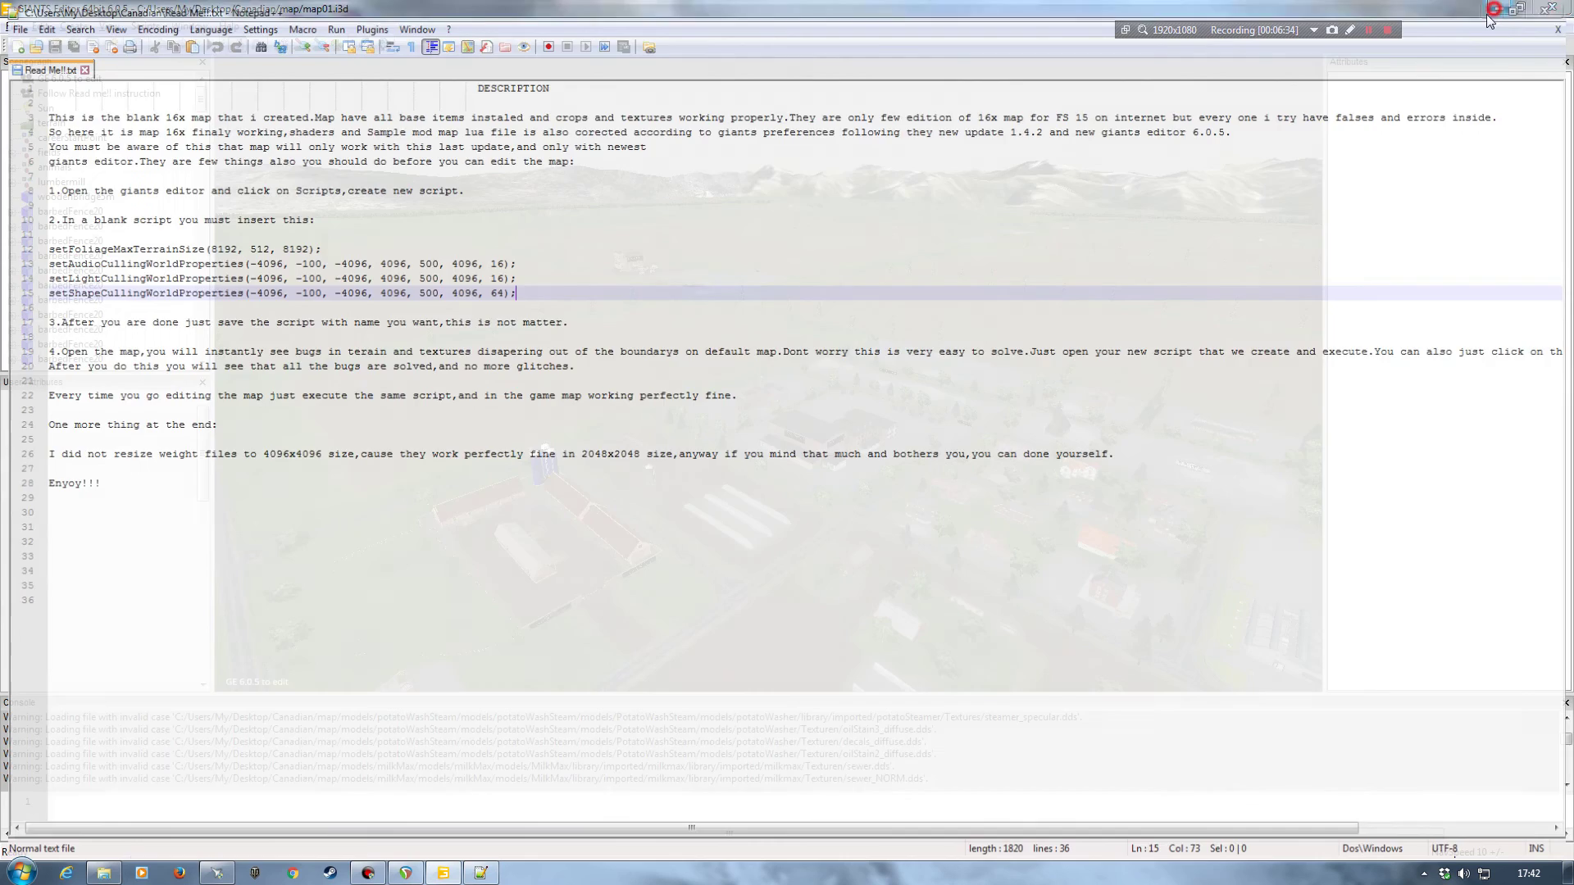
right_click_drag(637, 444, 801, 396)
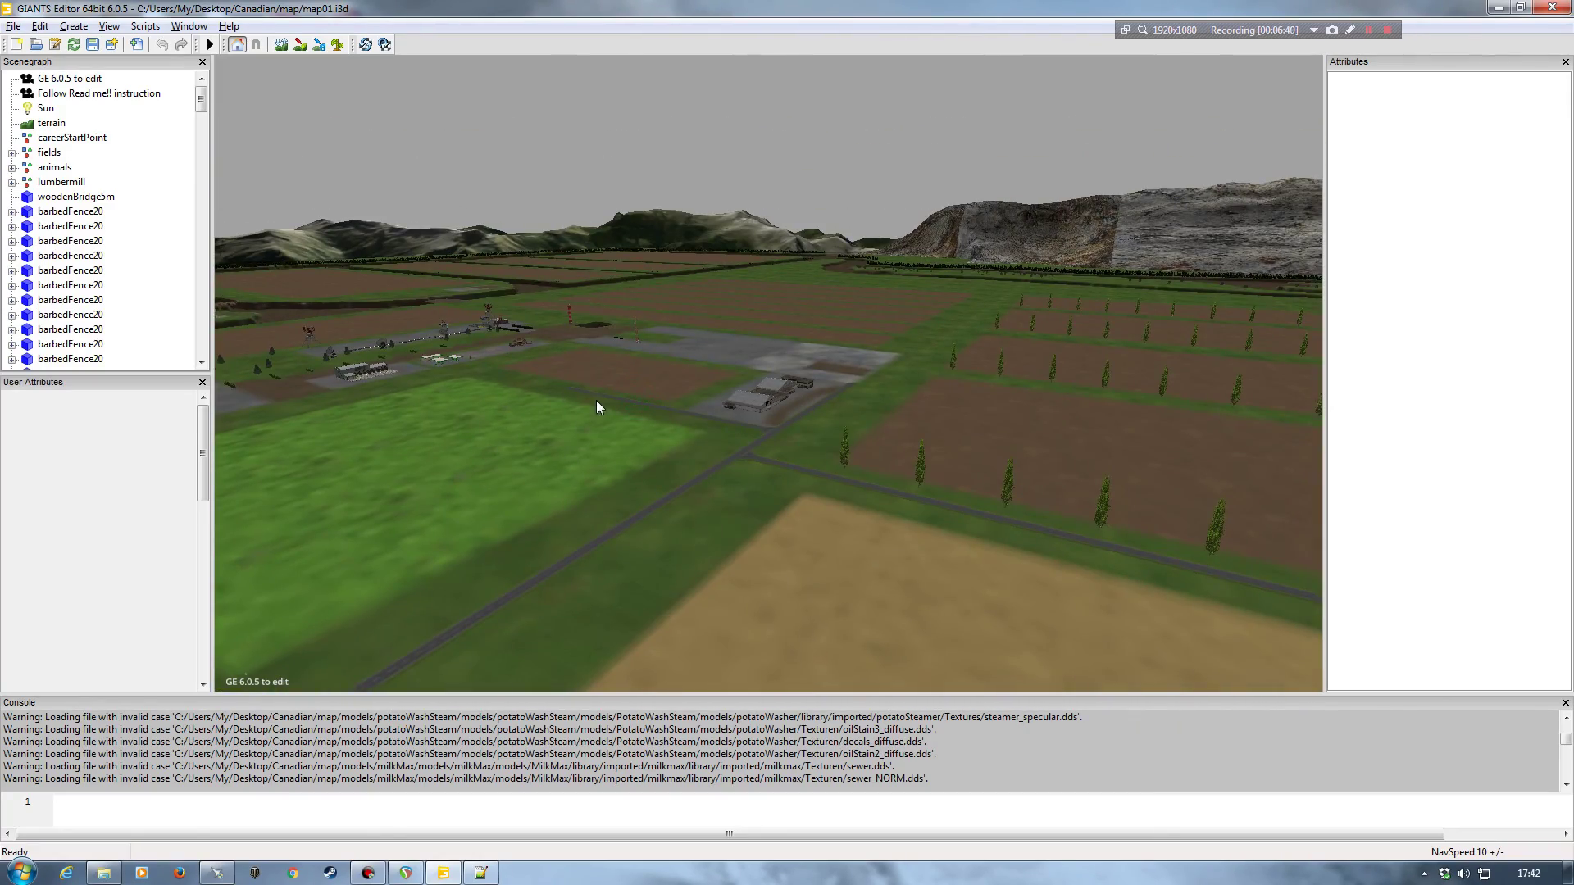
right_click_drag(597, 399, 571, 434)
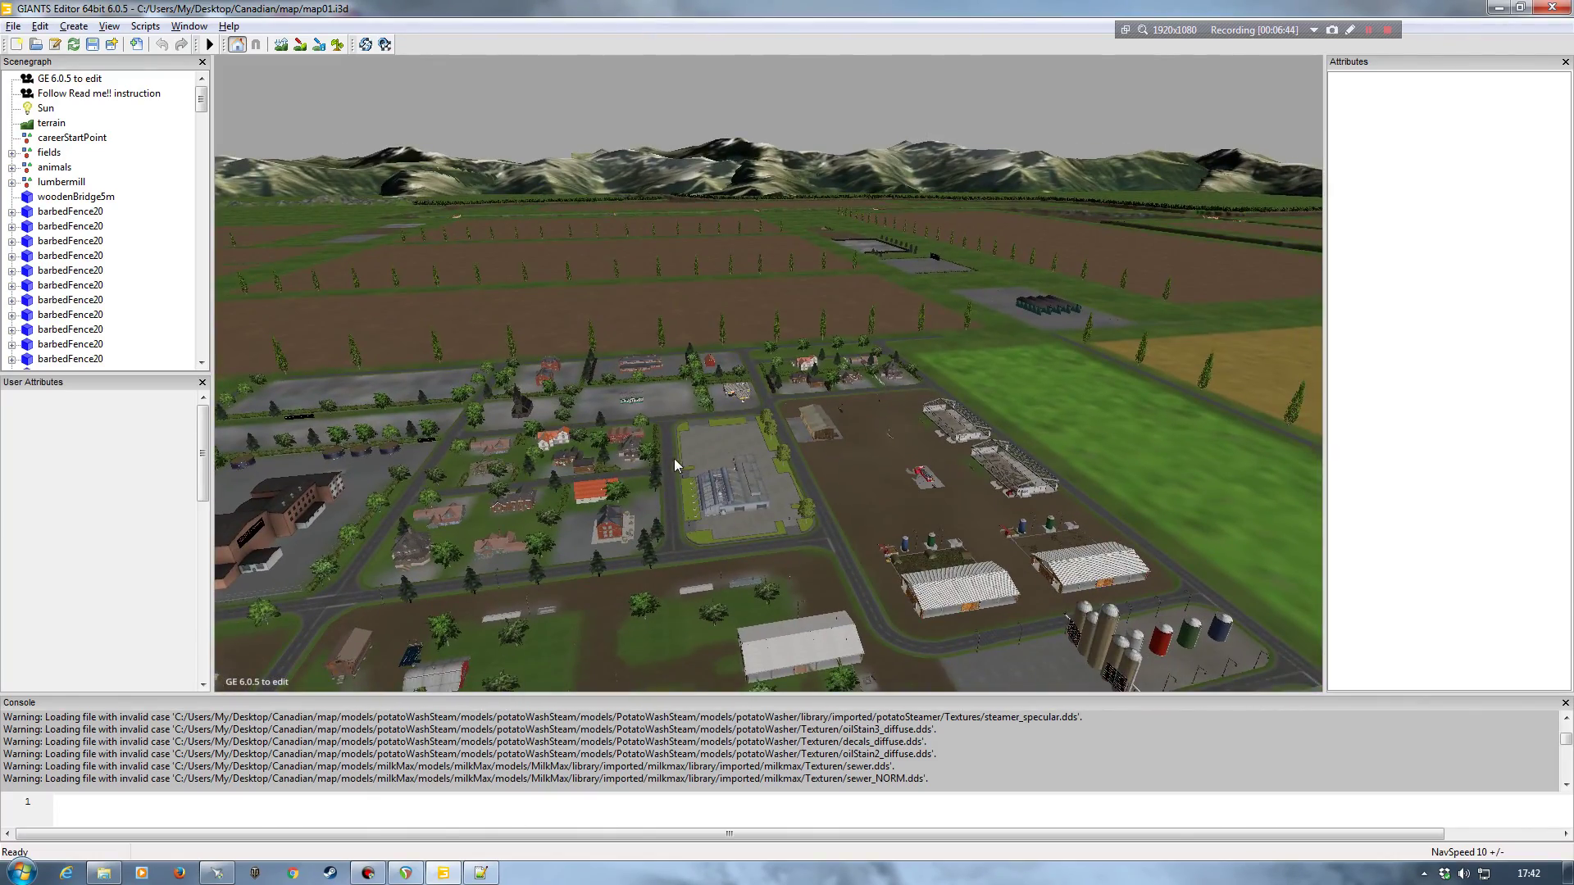